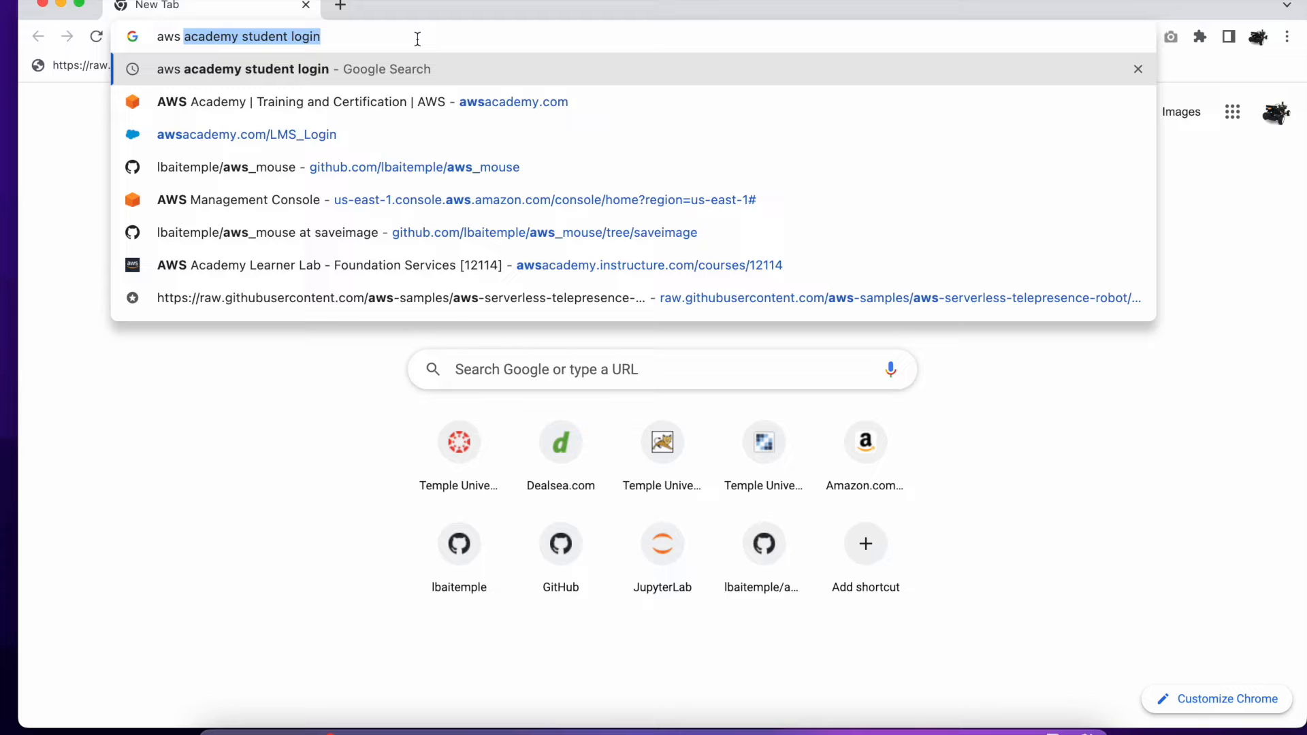
Step: Search Google for aws academy student login, open the LMS login page, and log in as a student with the saved credentials
key(Return)
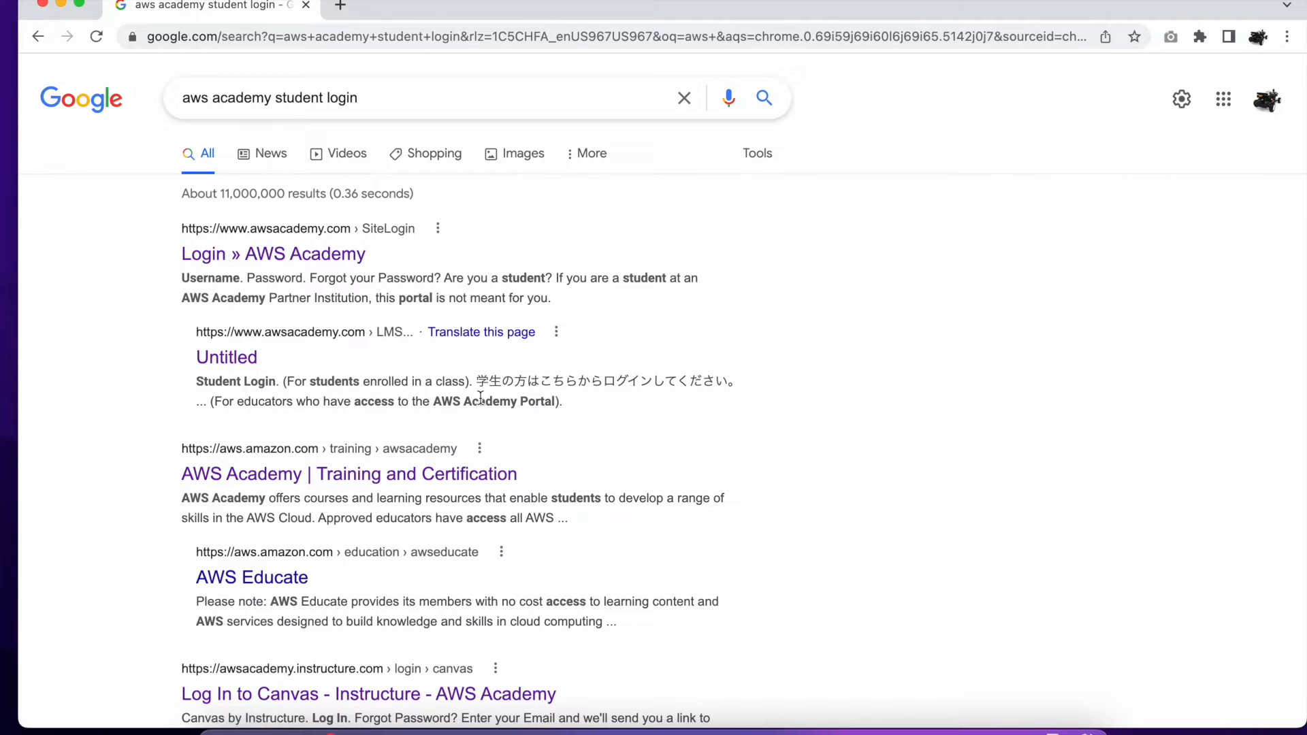
click(235, 363)
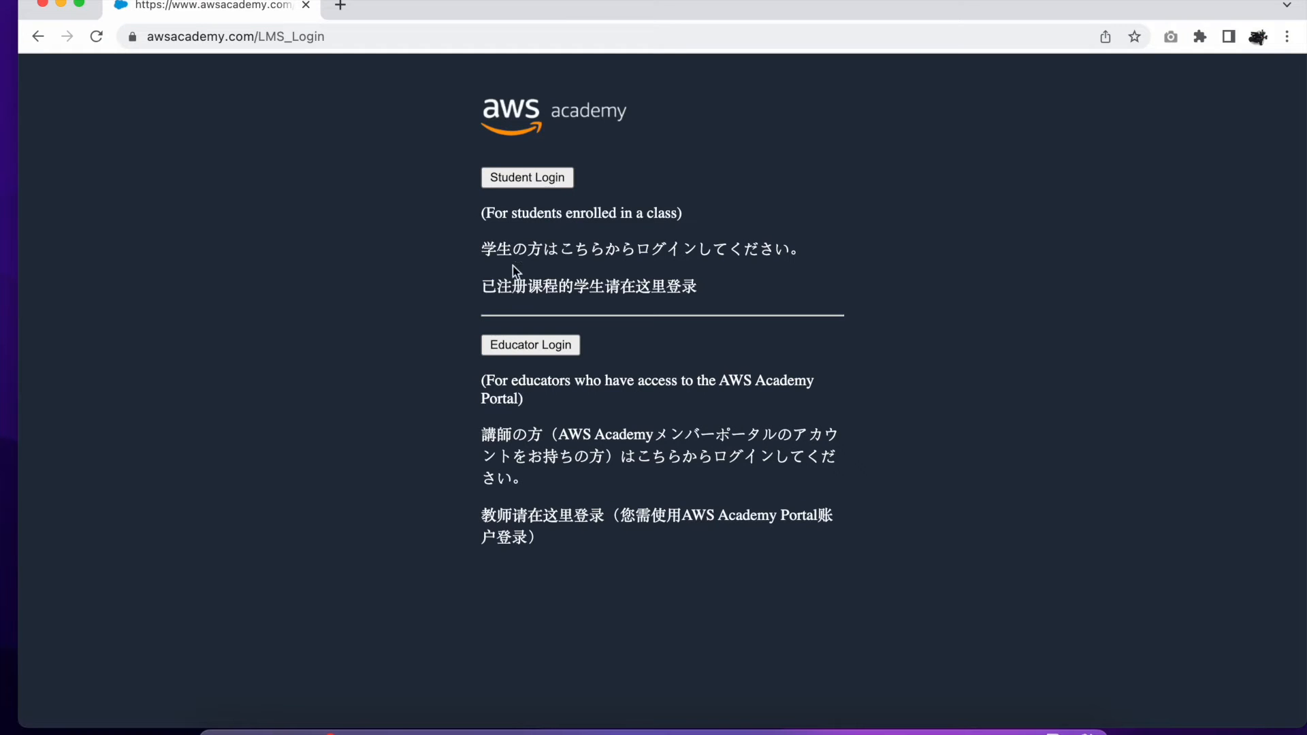
click(528, 178)
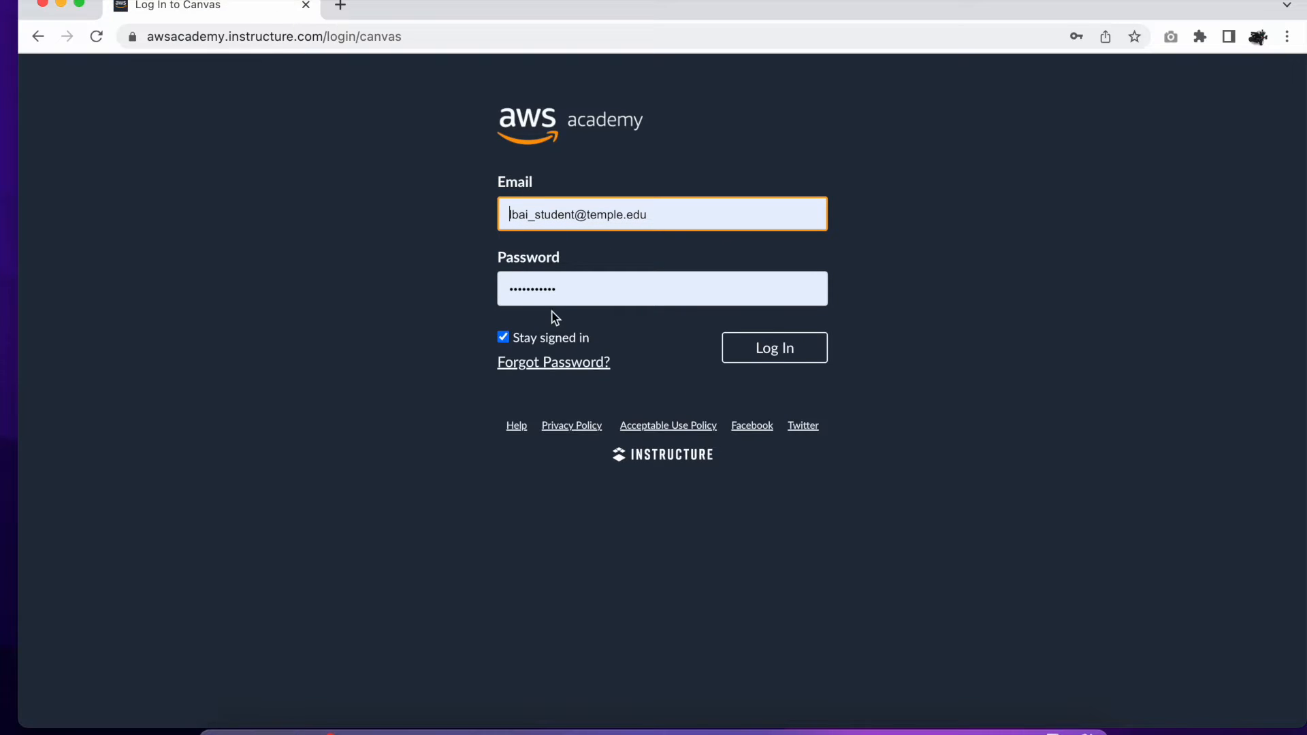
click(758, 365)
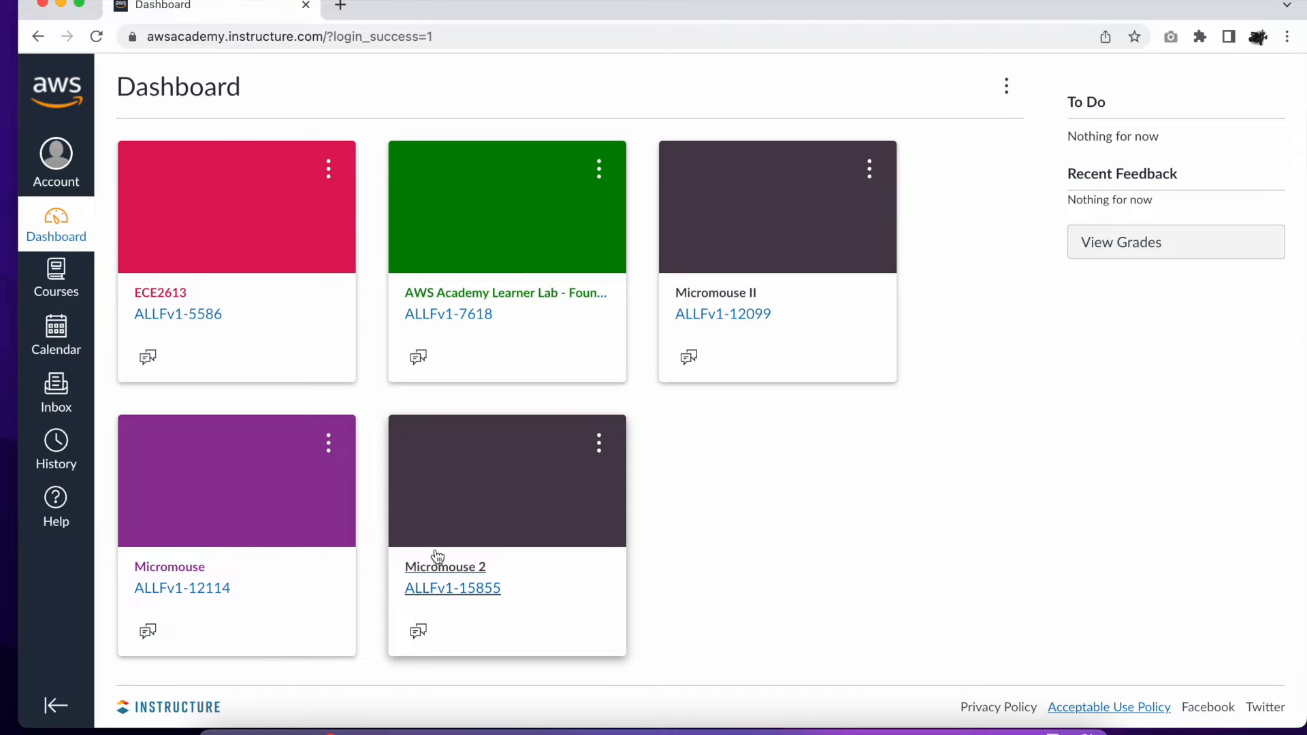
Step: Open the Learner Lab - Foundational Services module of the Micromouse 2 course and start the lab
click(438, 545)
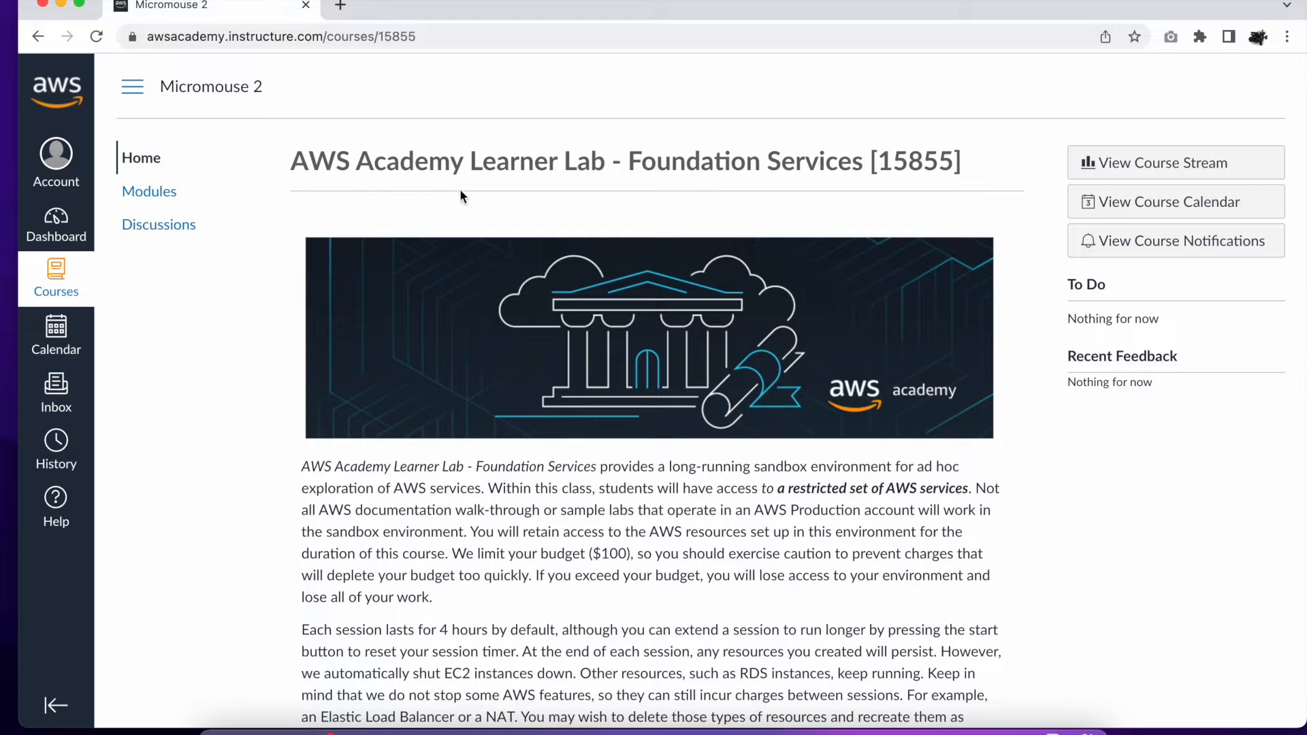
click(164, 200)
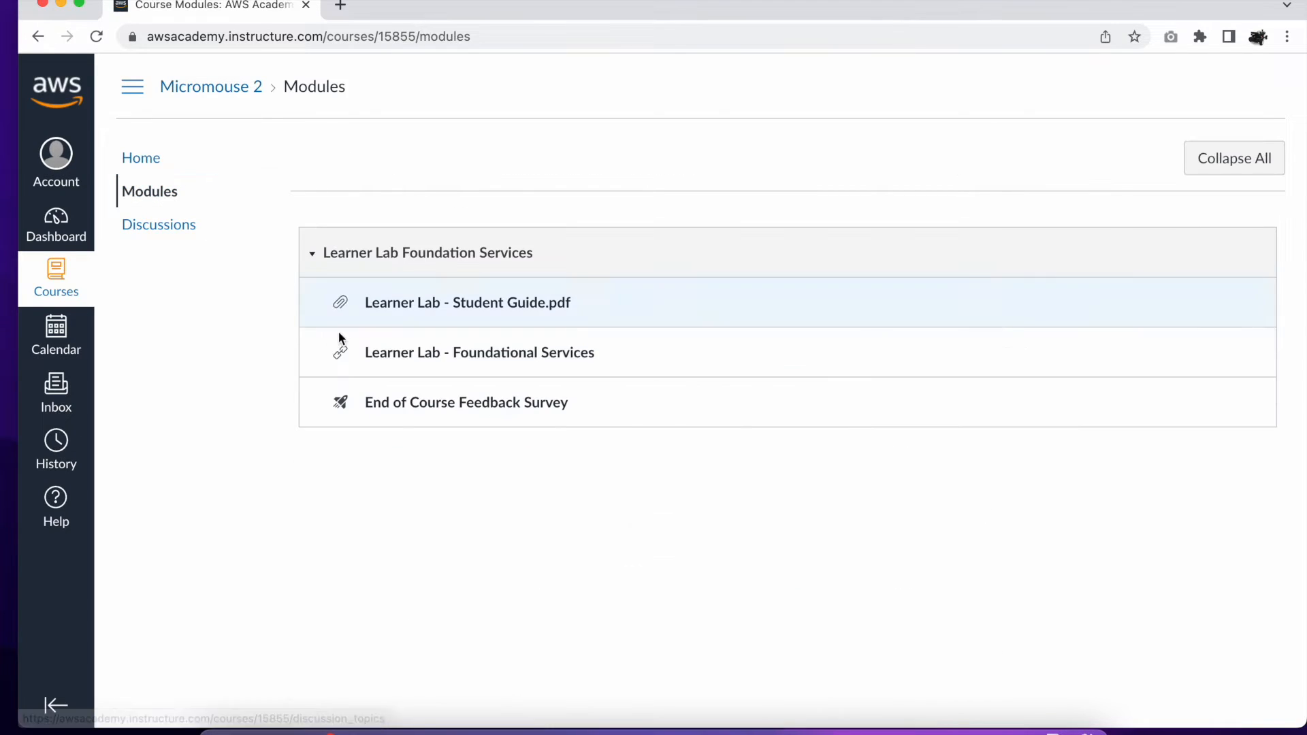
click(426, 357)
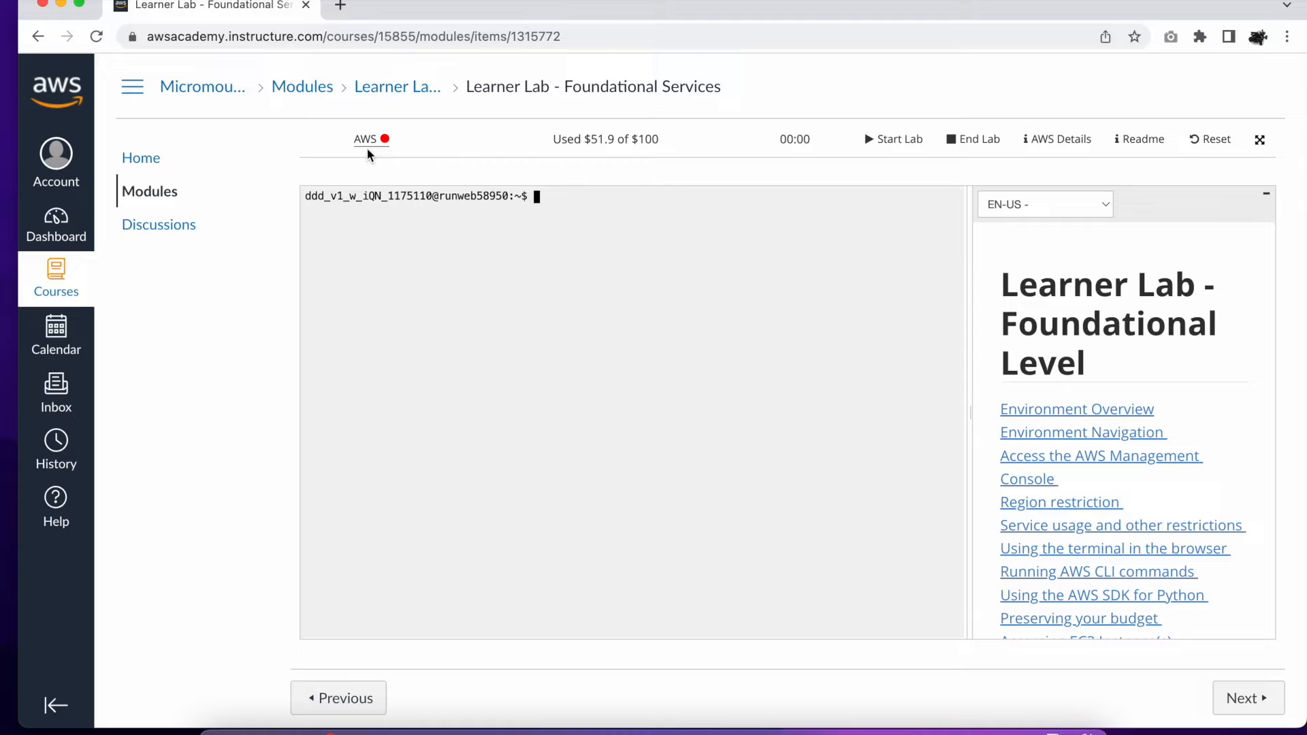
click(888, 145)
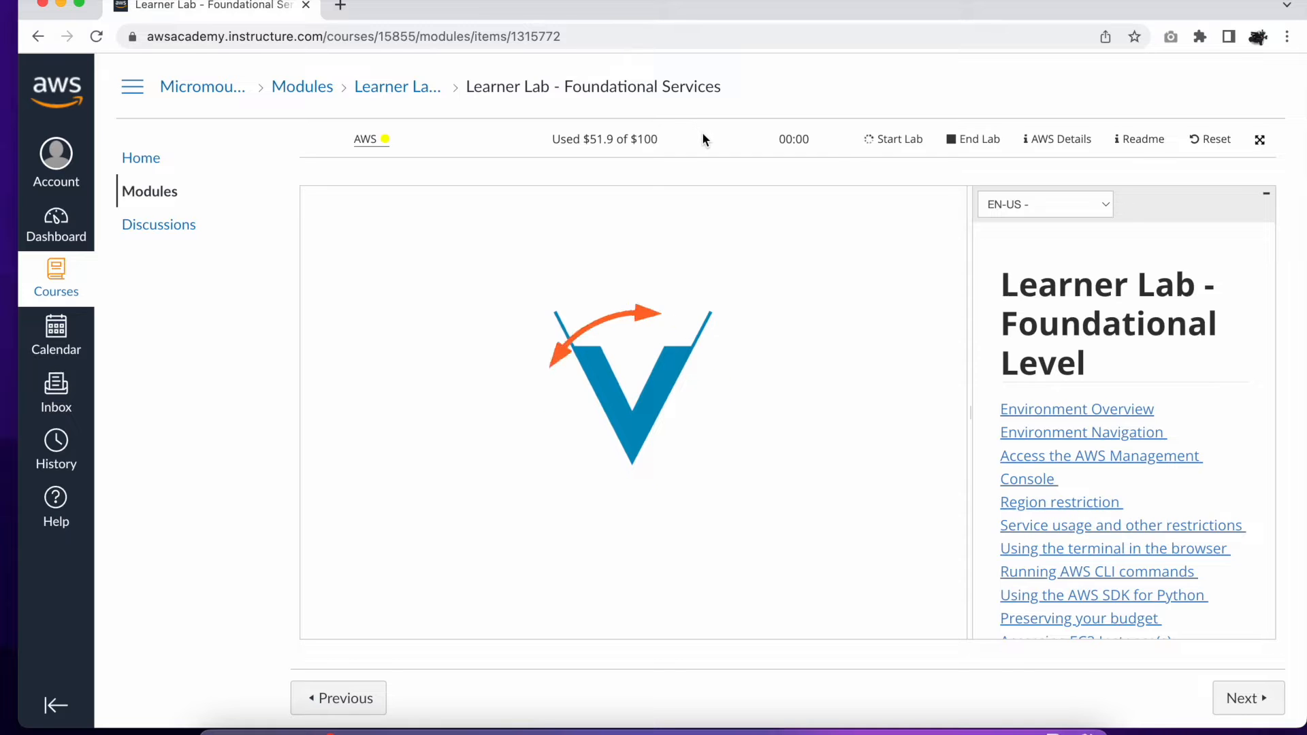
Step: Open the GitHub repository github.com/lbaitemple/aws_mouse in a new browser tab
click(340, 6)
text(github.com/lbaitemple)
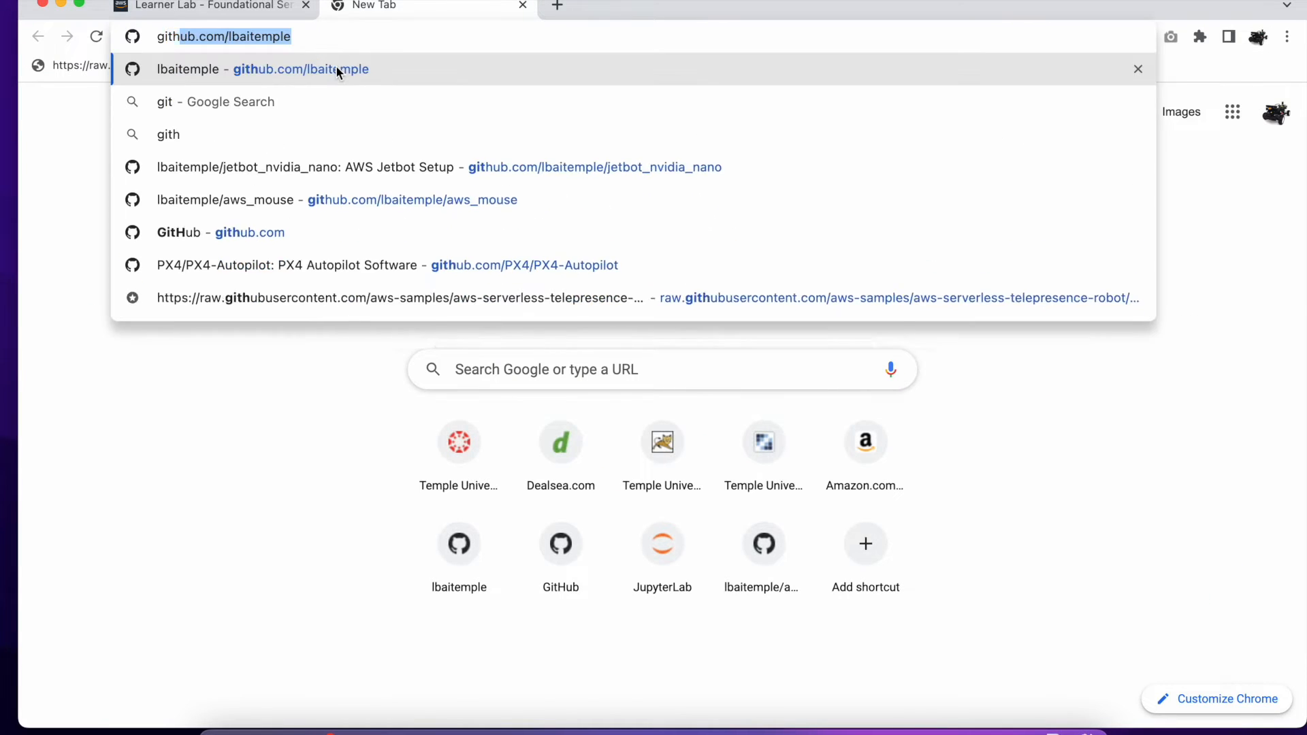
text(/aws_mouse)
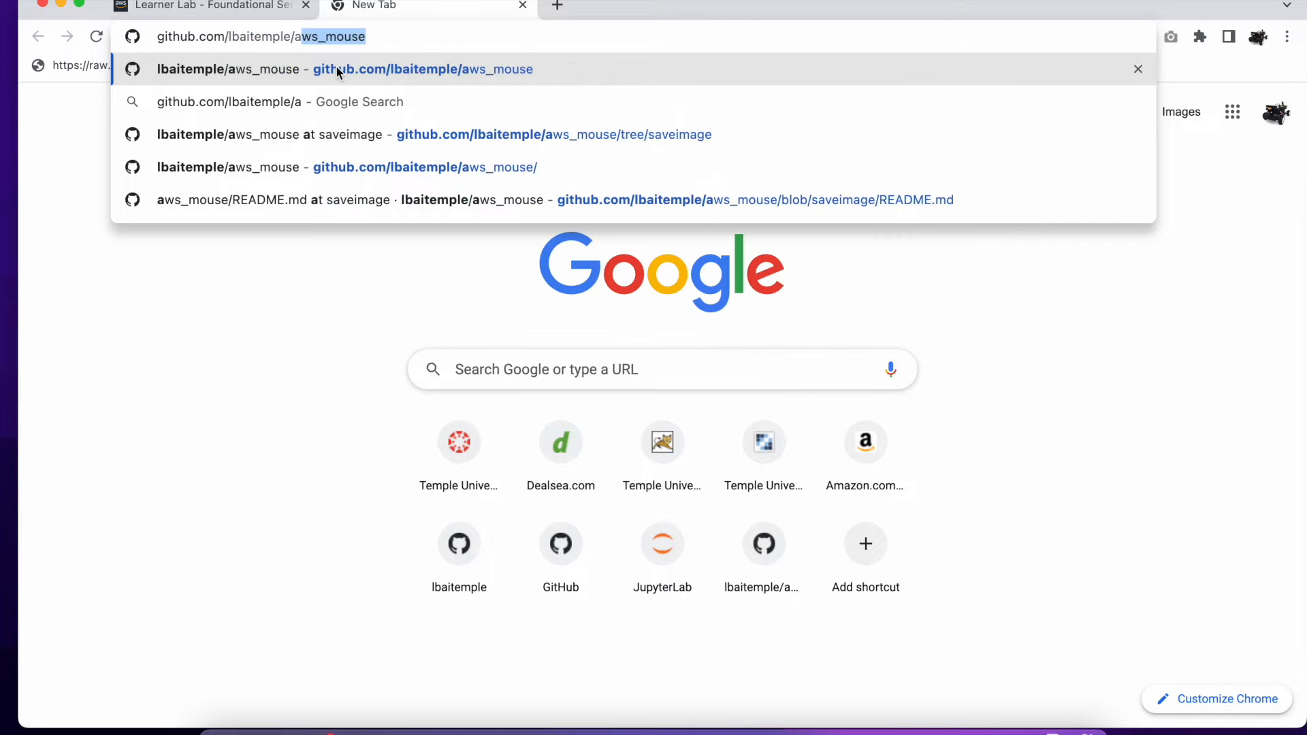
key(Return)
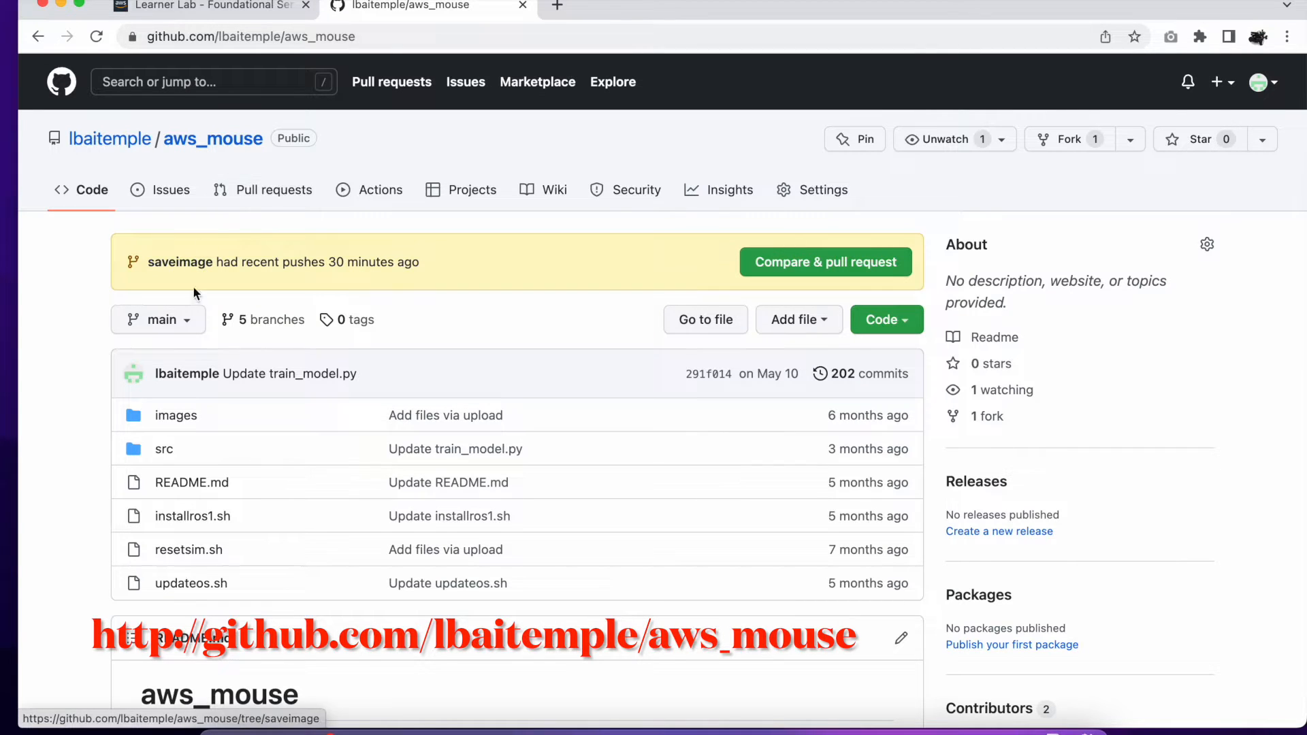
Step: Switch the aws_mouse repository to the saveimage branch and view the Install Robomaker instructions in its README
click(178, 329)
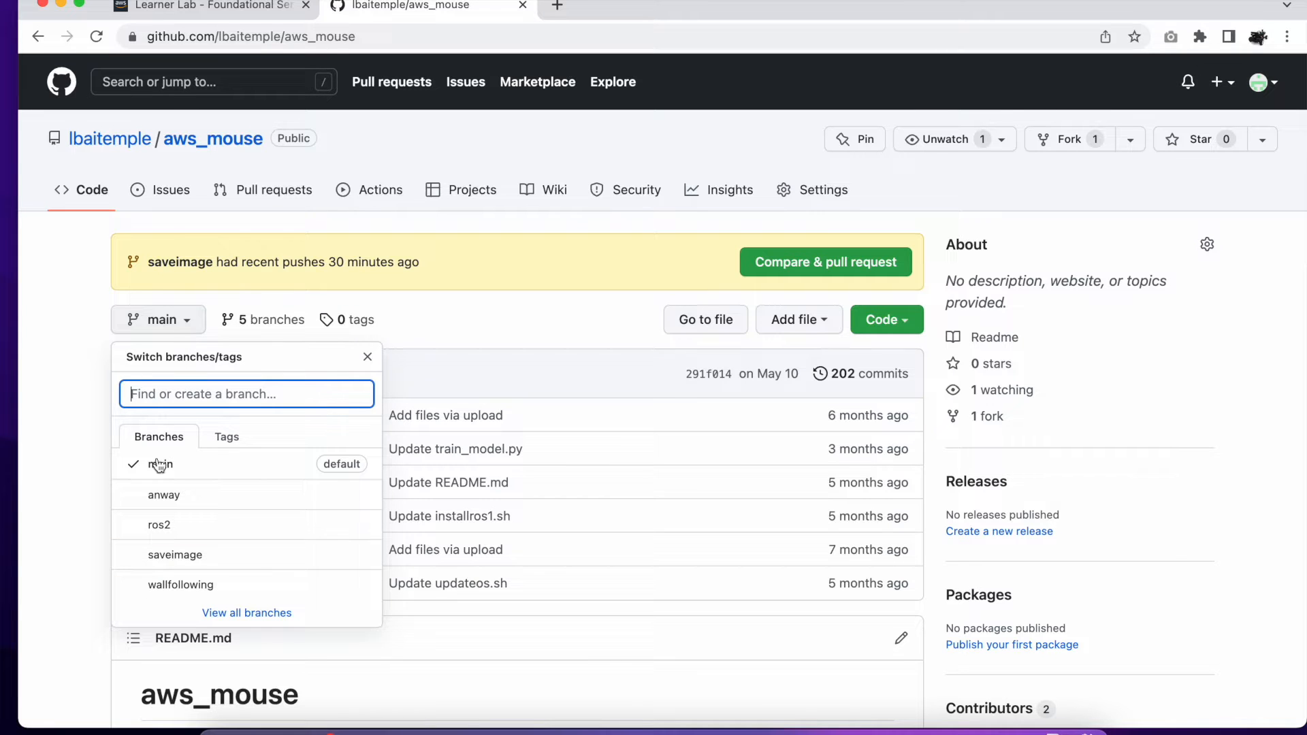
click(145, 557)
scroll(223, 520, down, 6)
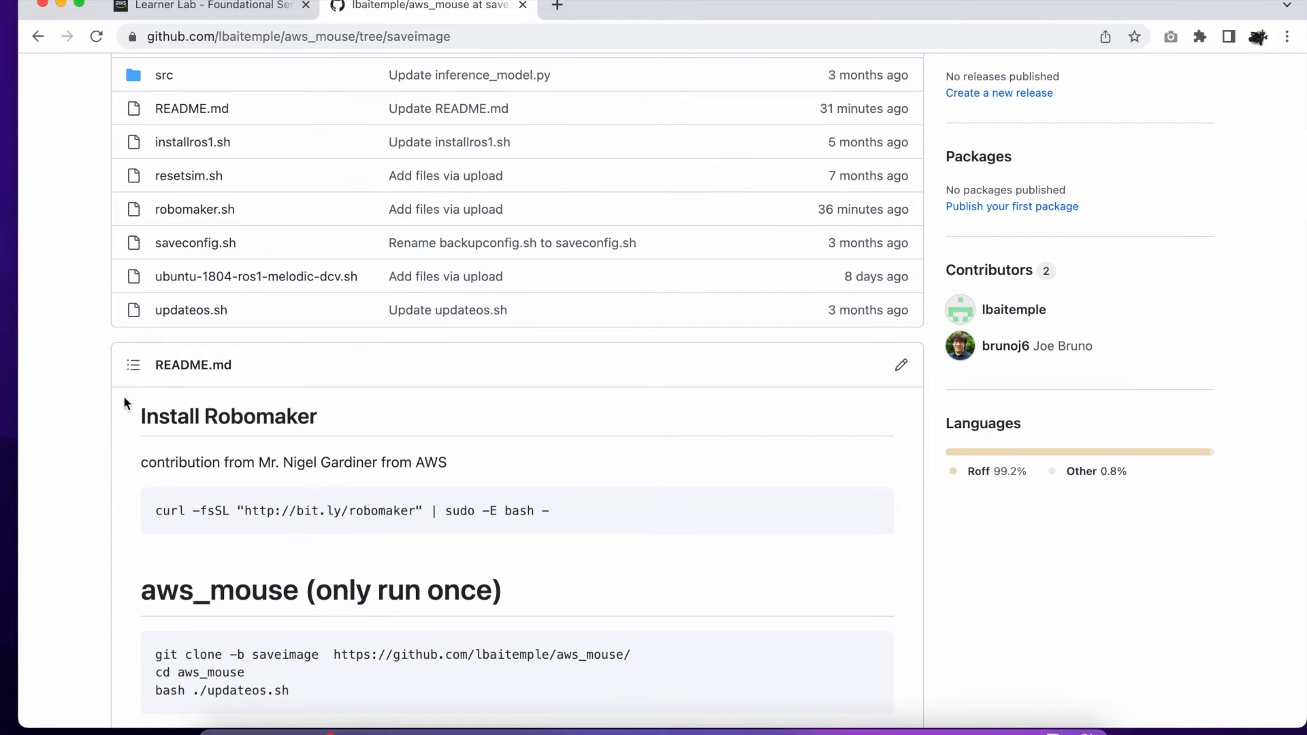
mouse_move(285, 533)
Step: Return to the Learner Lab, open the AWS Management Console from it, and go to the recently visited Cloud9 service
click(190, 9)
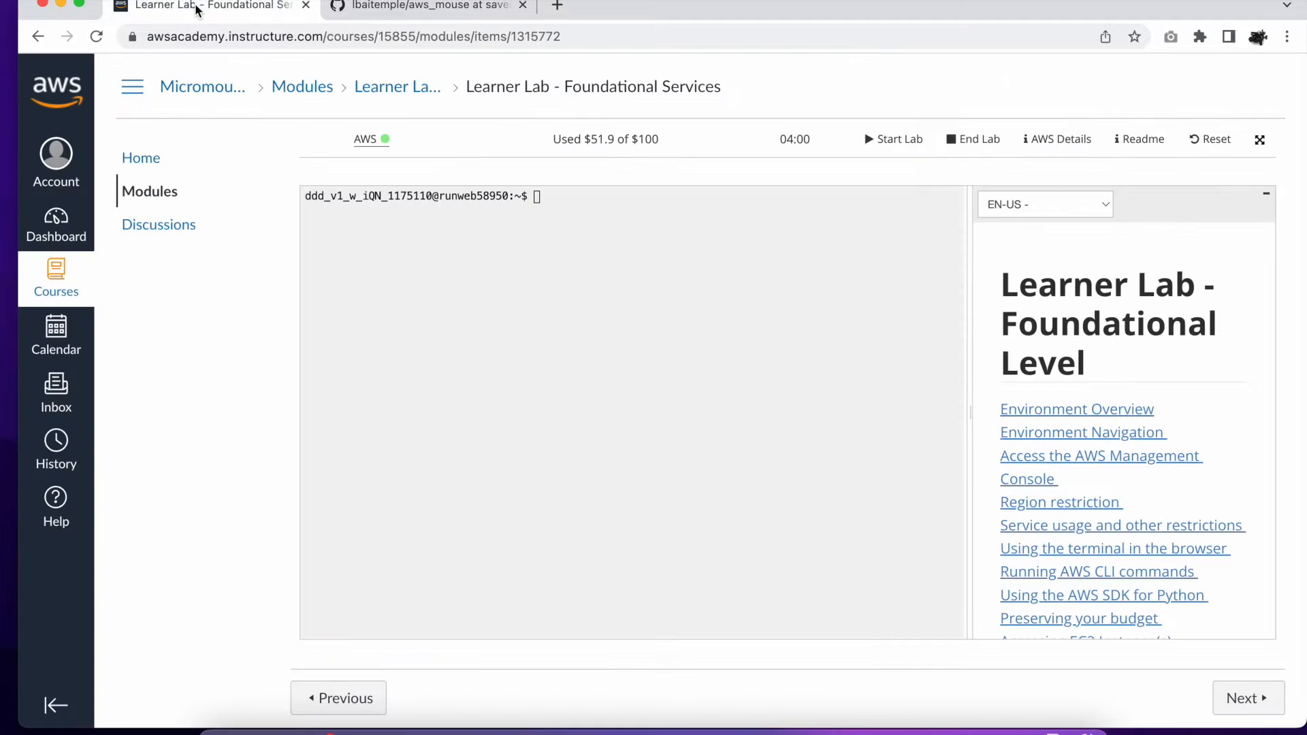
click(370, 140)
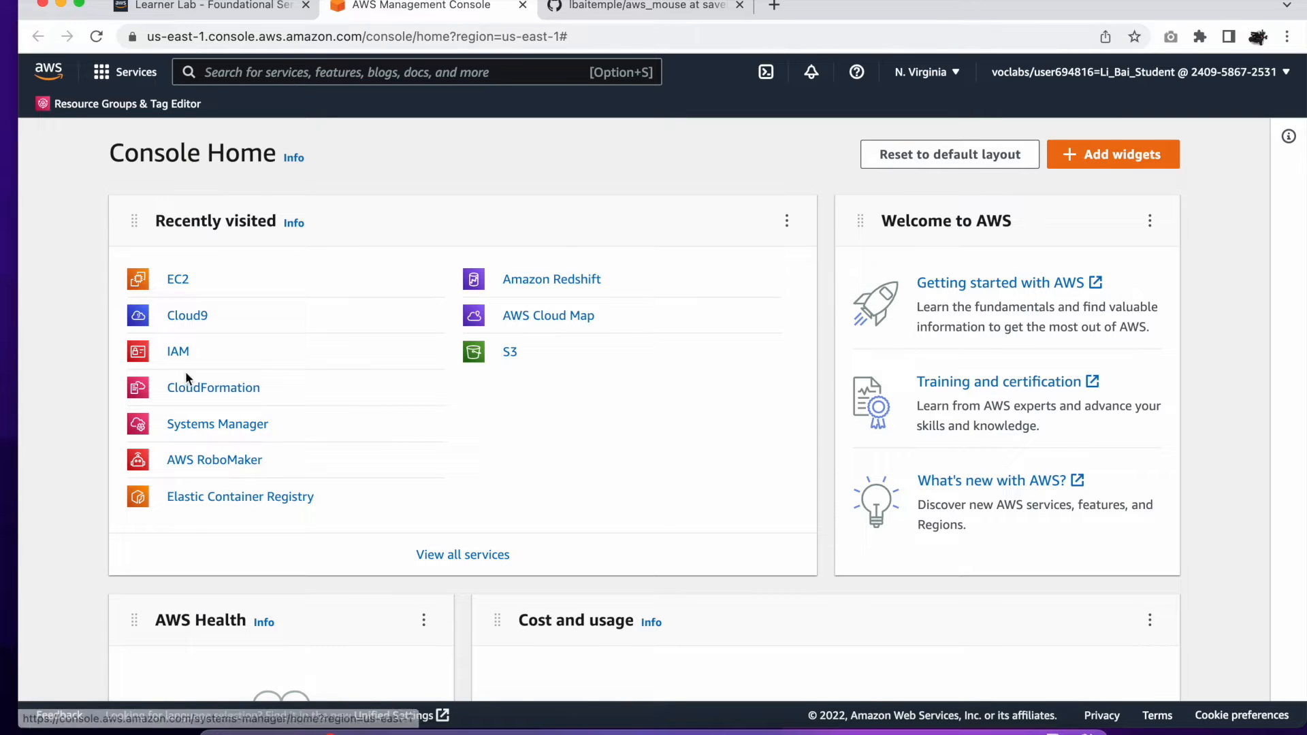
click(191, 316)
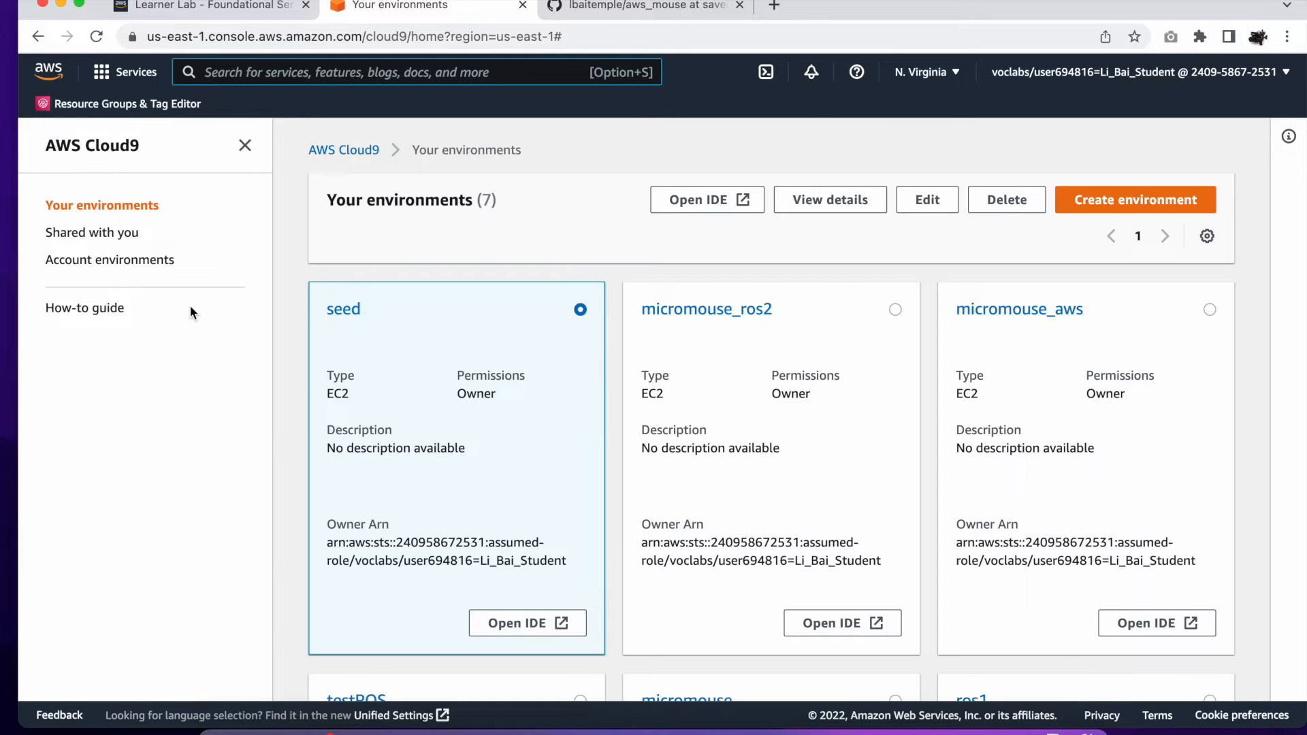
Step: Search the AWS services for cloud9 and open the Cloud9 environments page
click(260, 70)
text(cloud9)
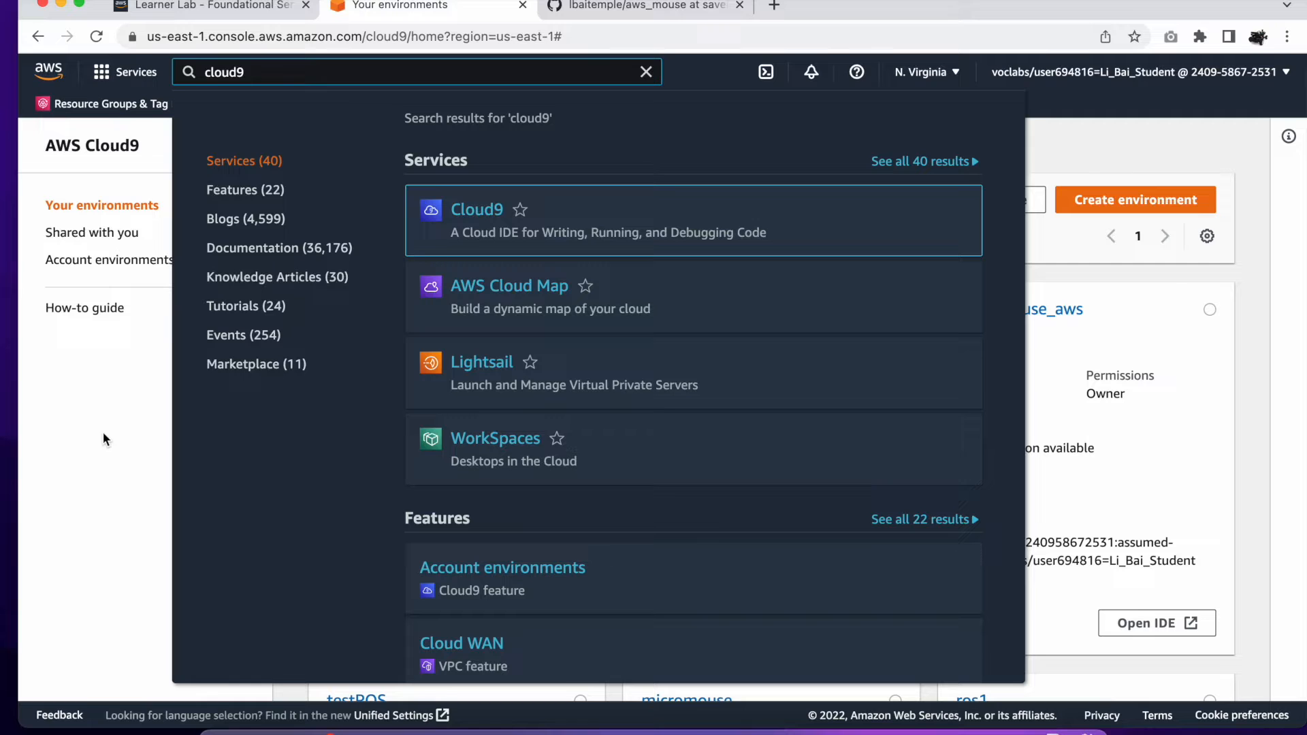
click(436, 210)
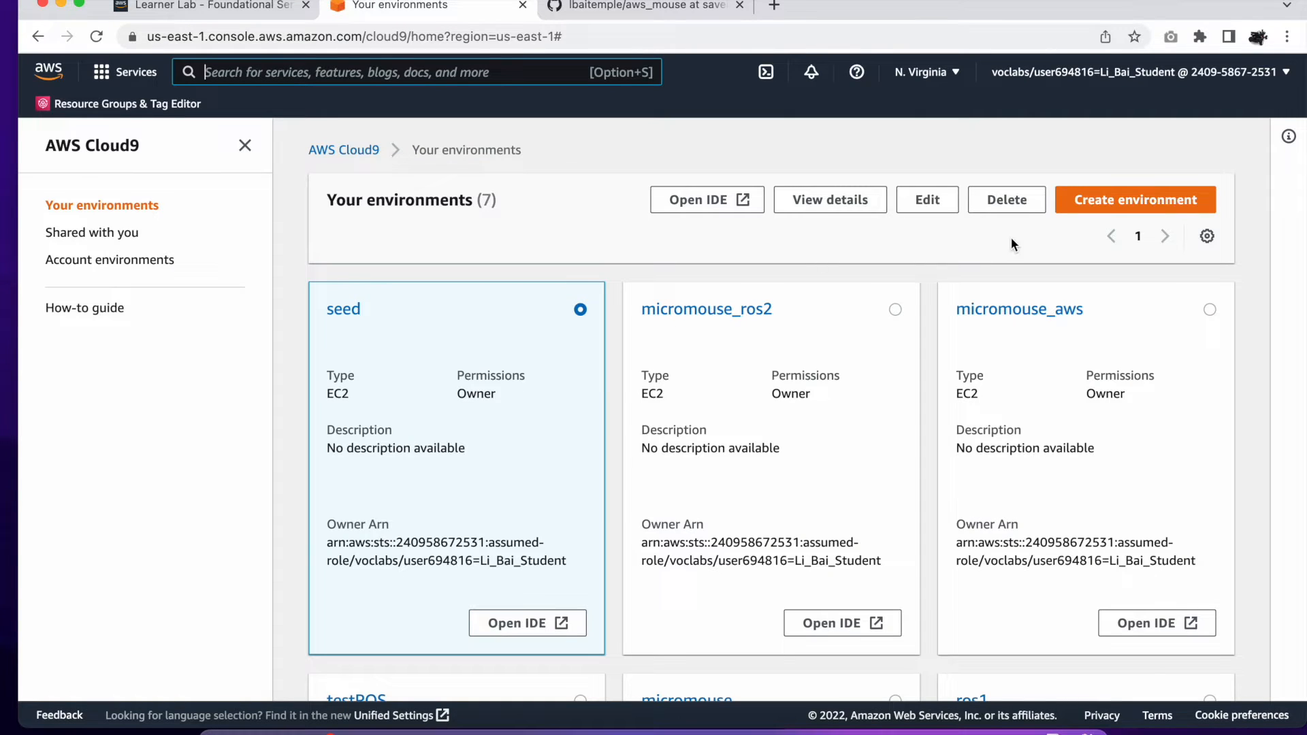
Step: Start a new Cloud9 environment named micromousecloud9 and proceed to its configuration settings
click(1078, 215)
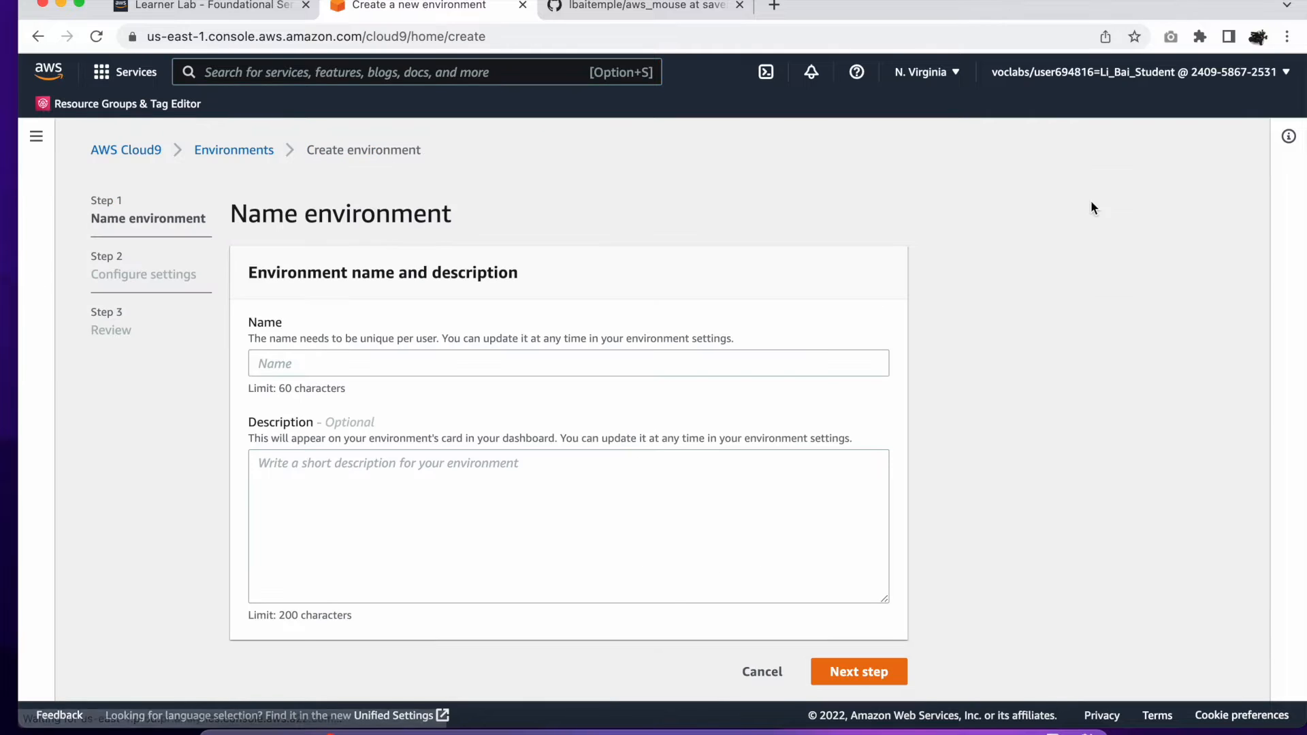
click(442, 362)
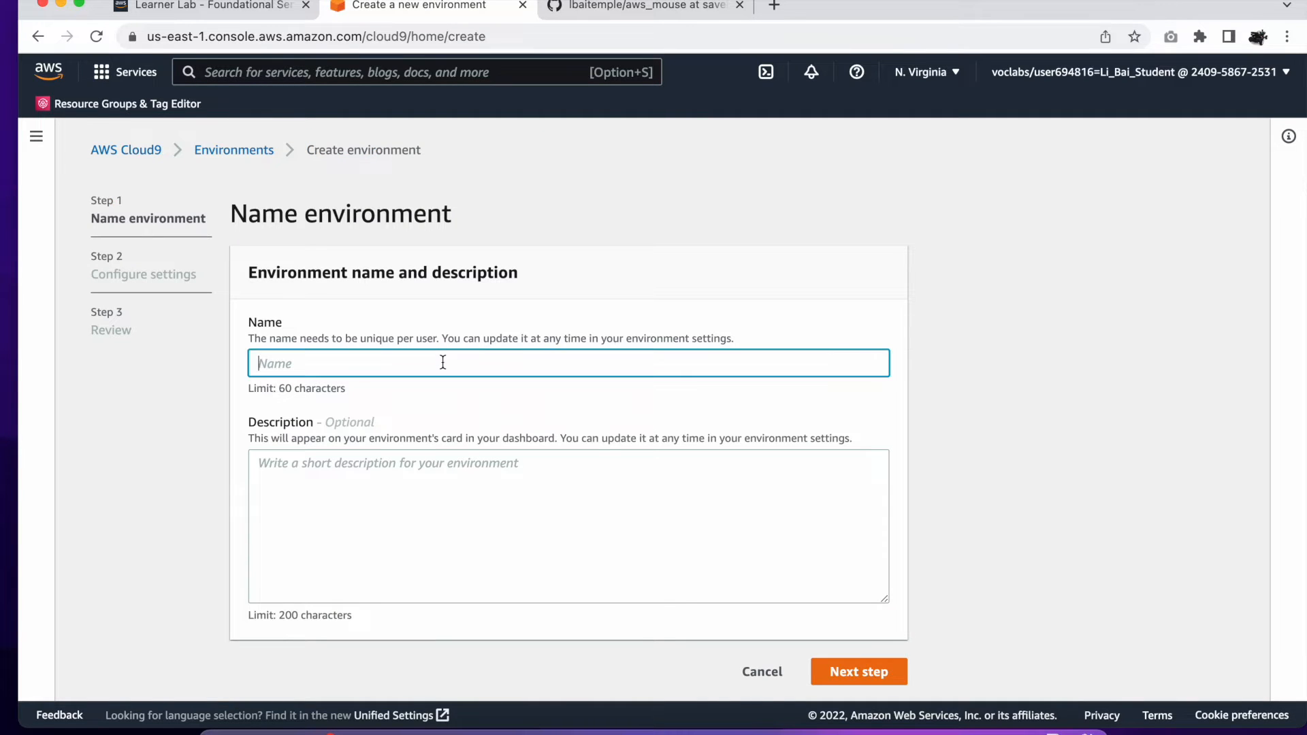
text(micro)
text(mousecloud9)
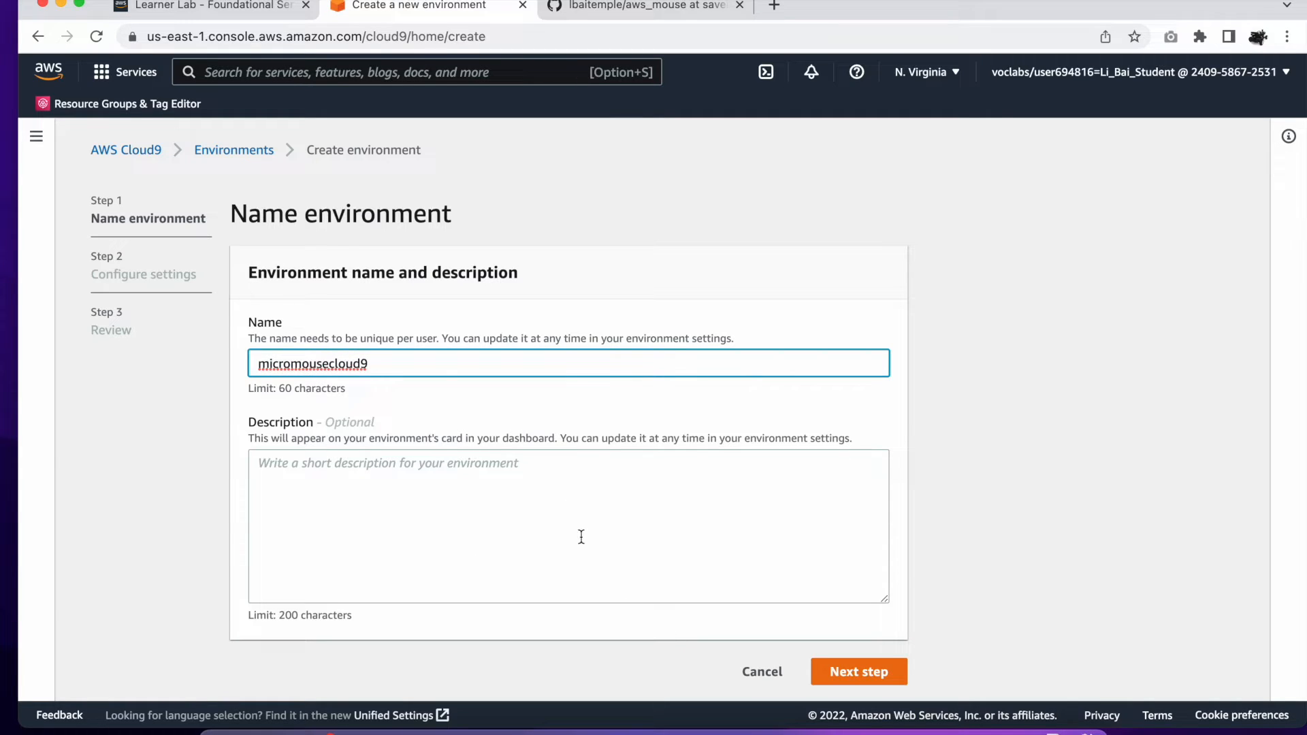
click(820, 677)
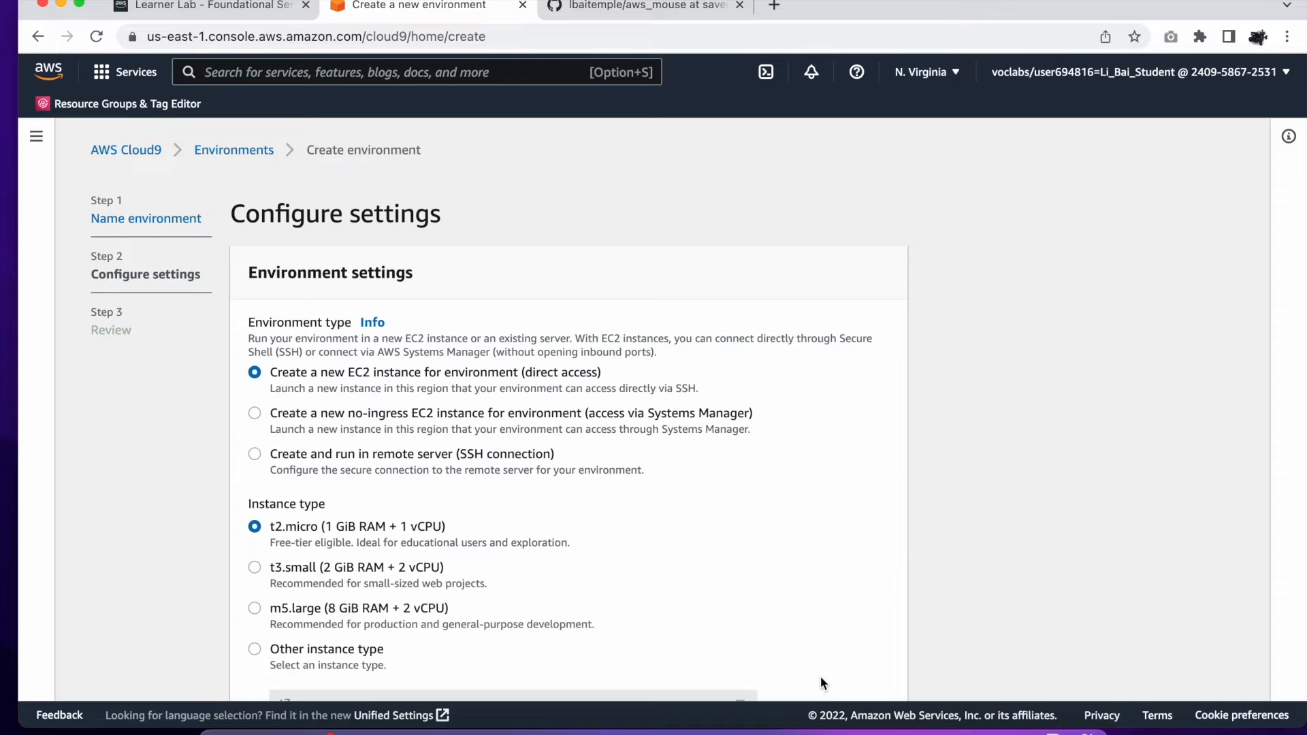
scroll(501, 469, down, 1)
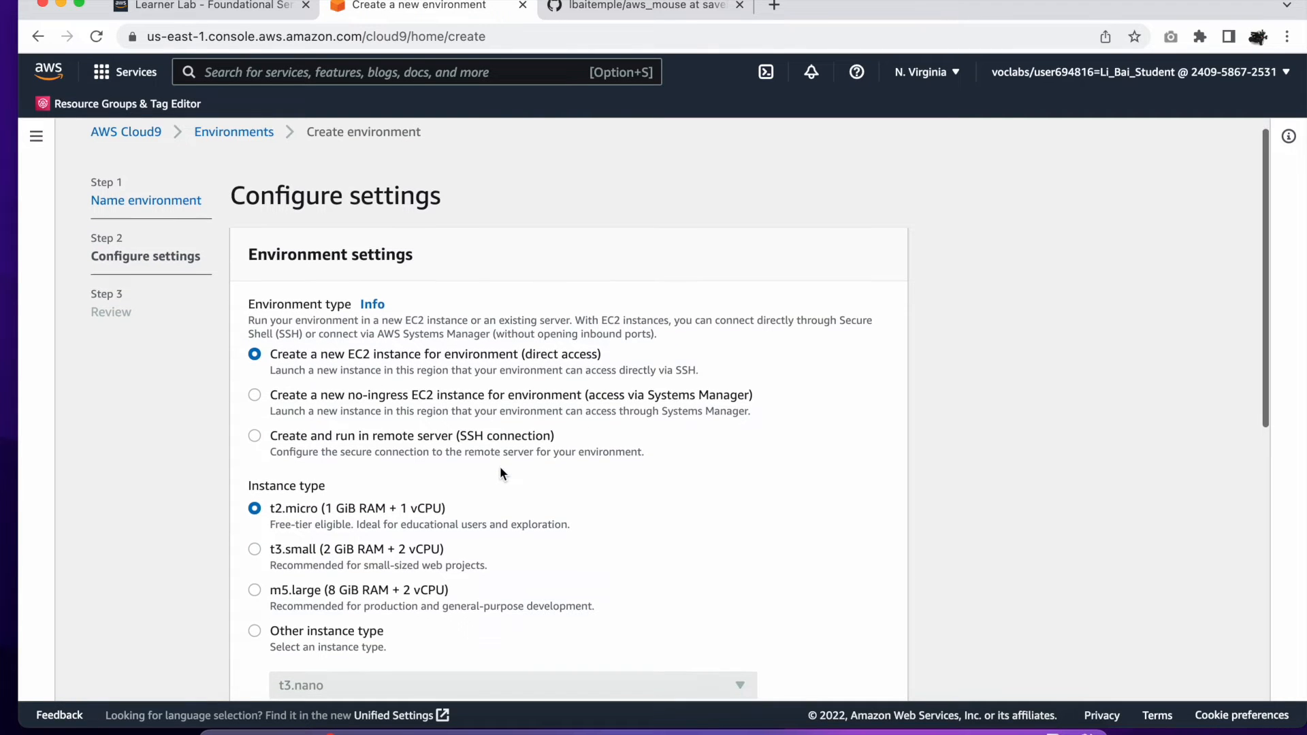
scroll(499, 466, down, 2)
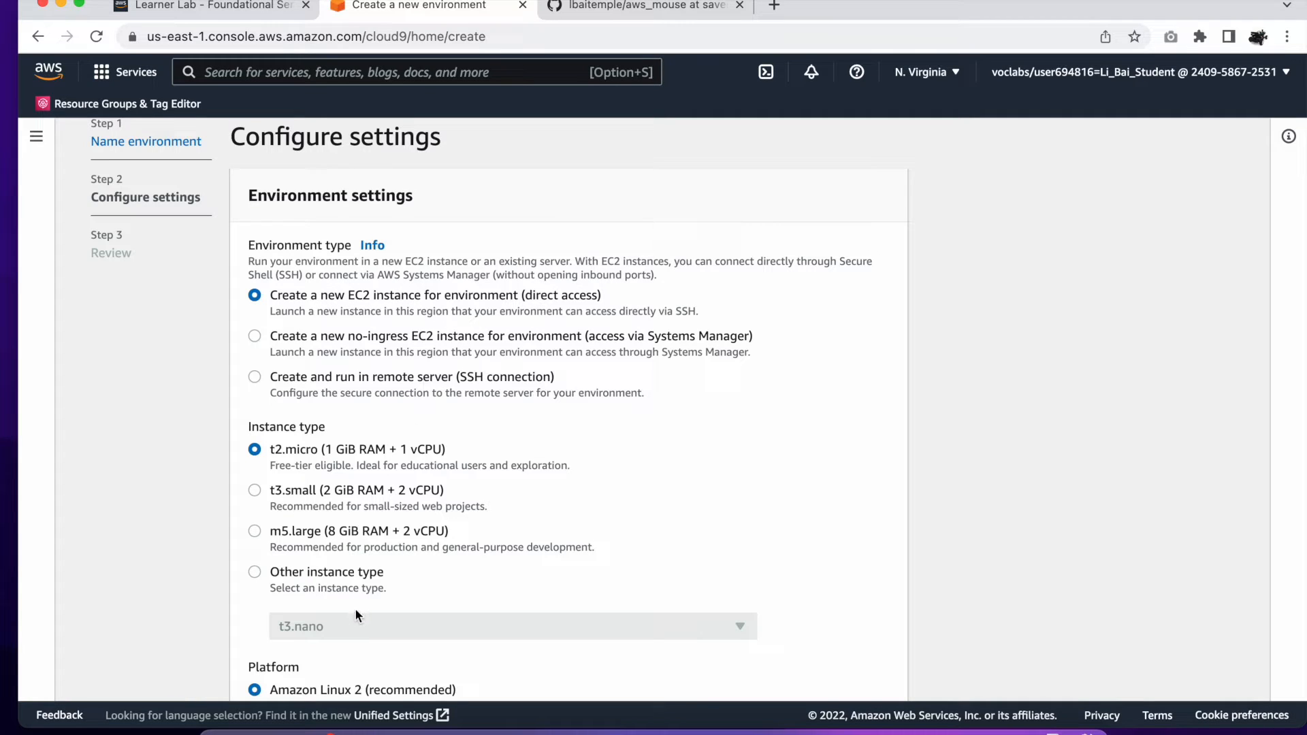
click(253, 532)
click(285, 575)
scroll(286, 577, down, 6)
click(369, 424)
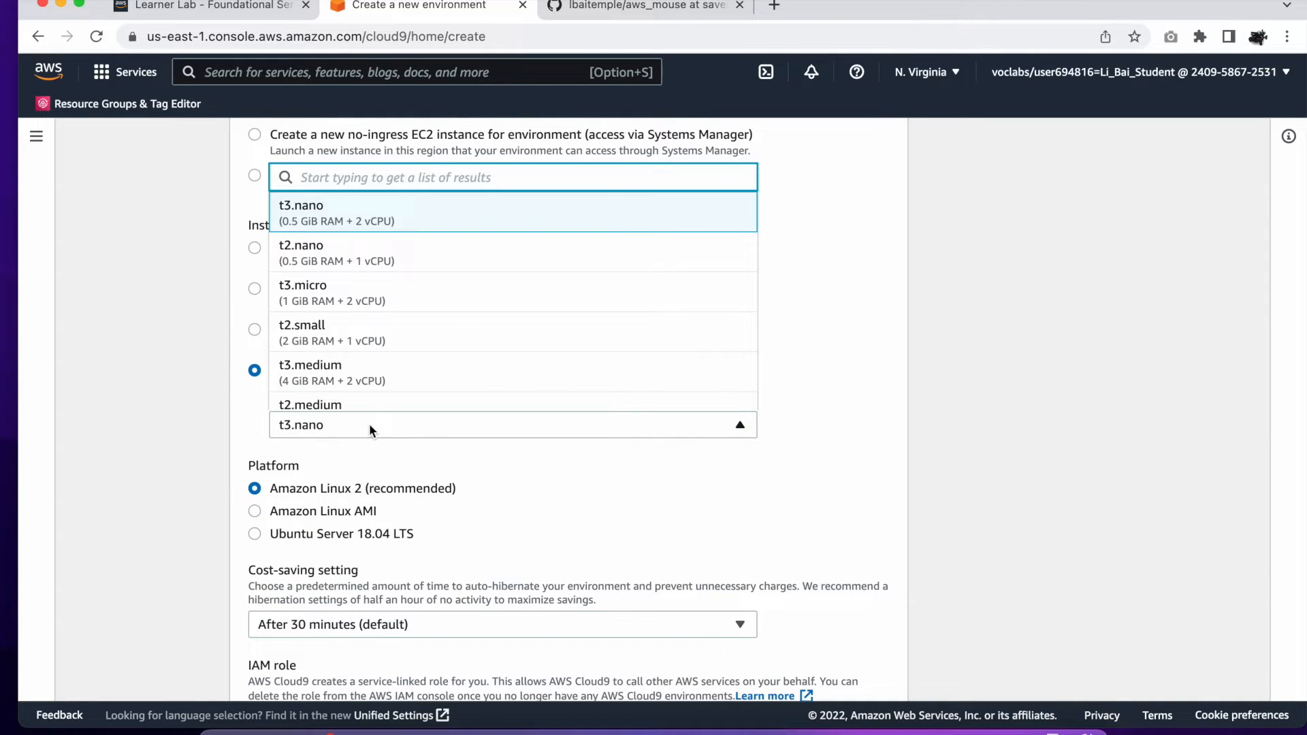
scroll(409, 360, down, 5)
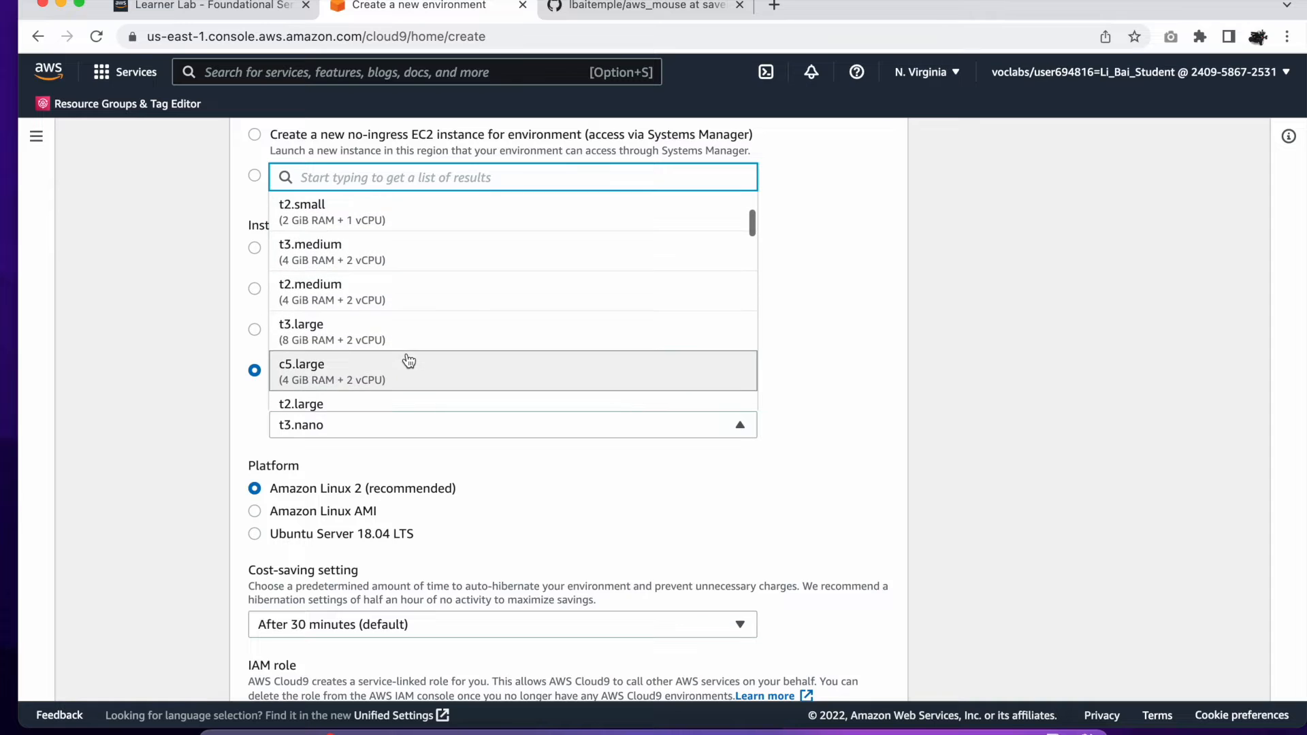
scroll(408, 361, down, 5)
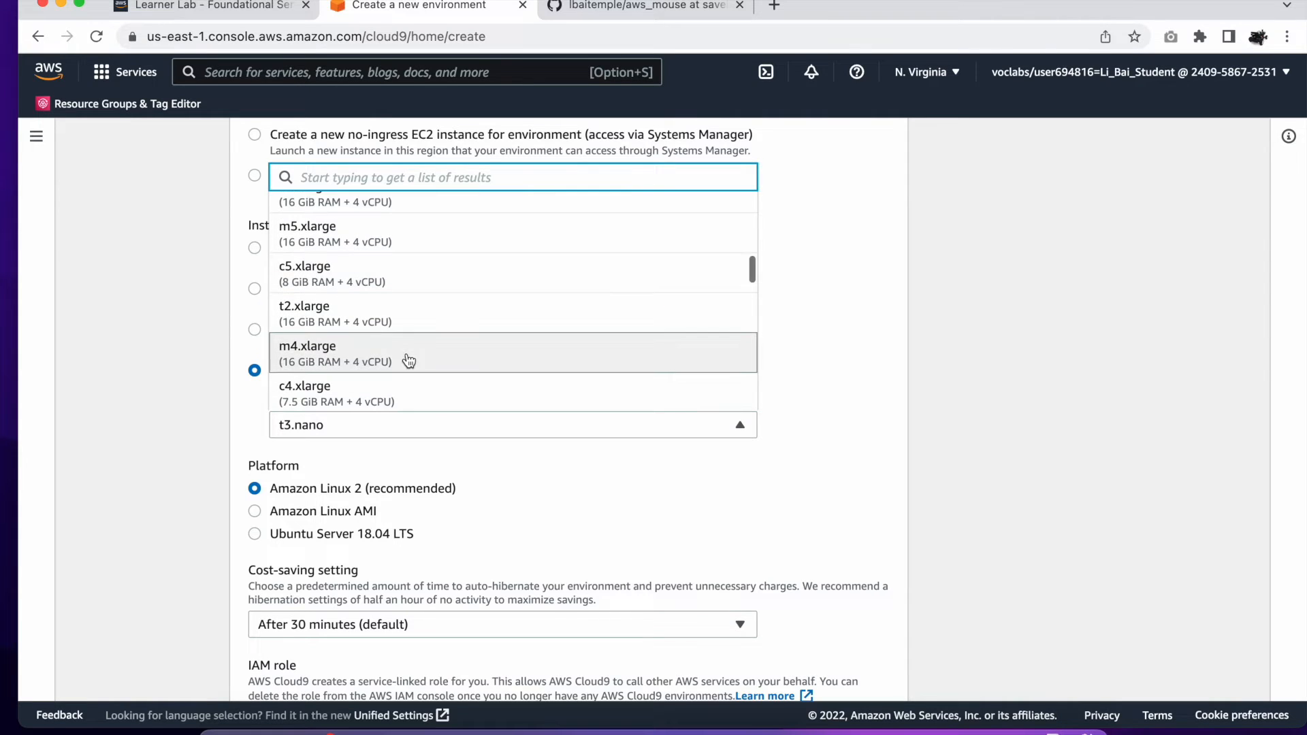
scroll(408, 361, down, 4)
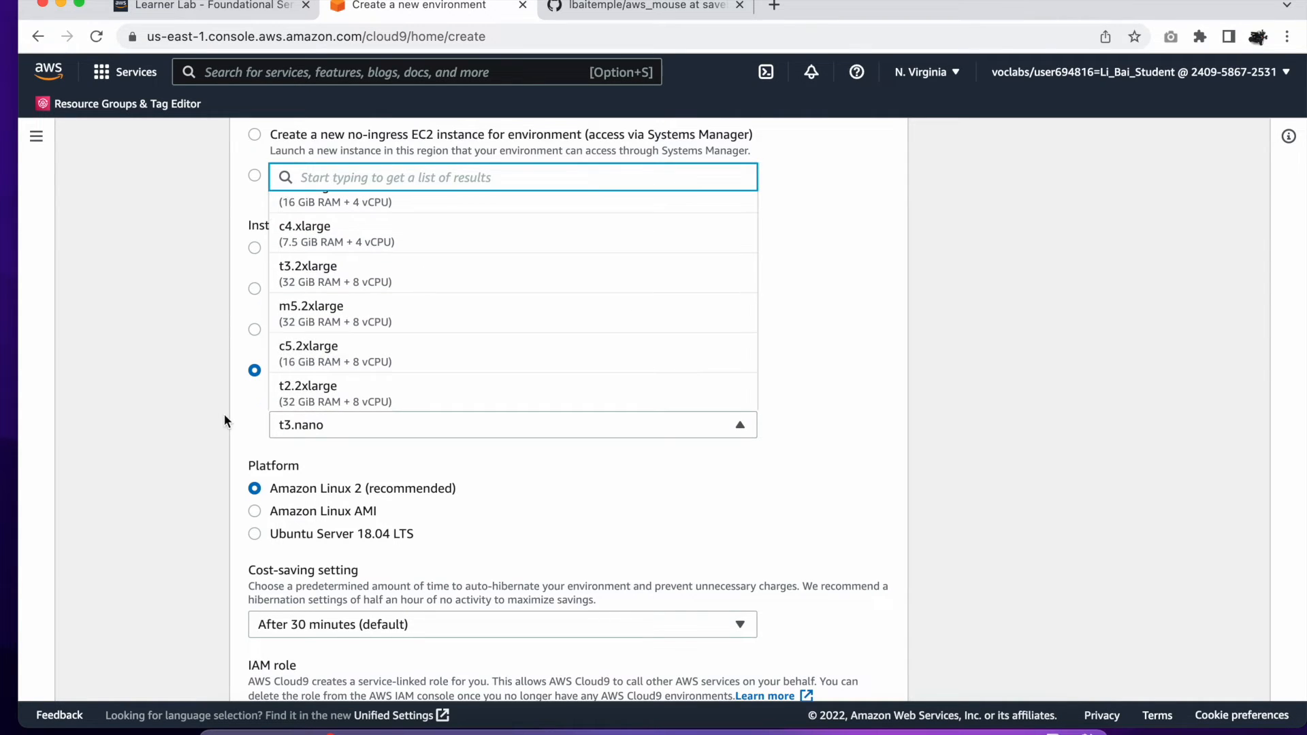
click(184, 418)
Step: Choose the m5.large (8 GiB RAM + 2 vCPU) instance type and the Ubuntu Server 18.04 LTS platform for the environment
click(254, 330)
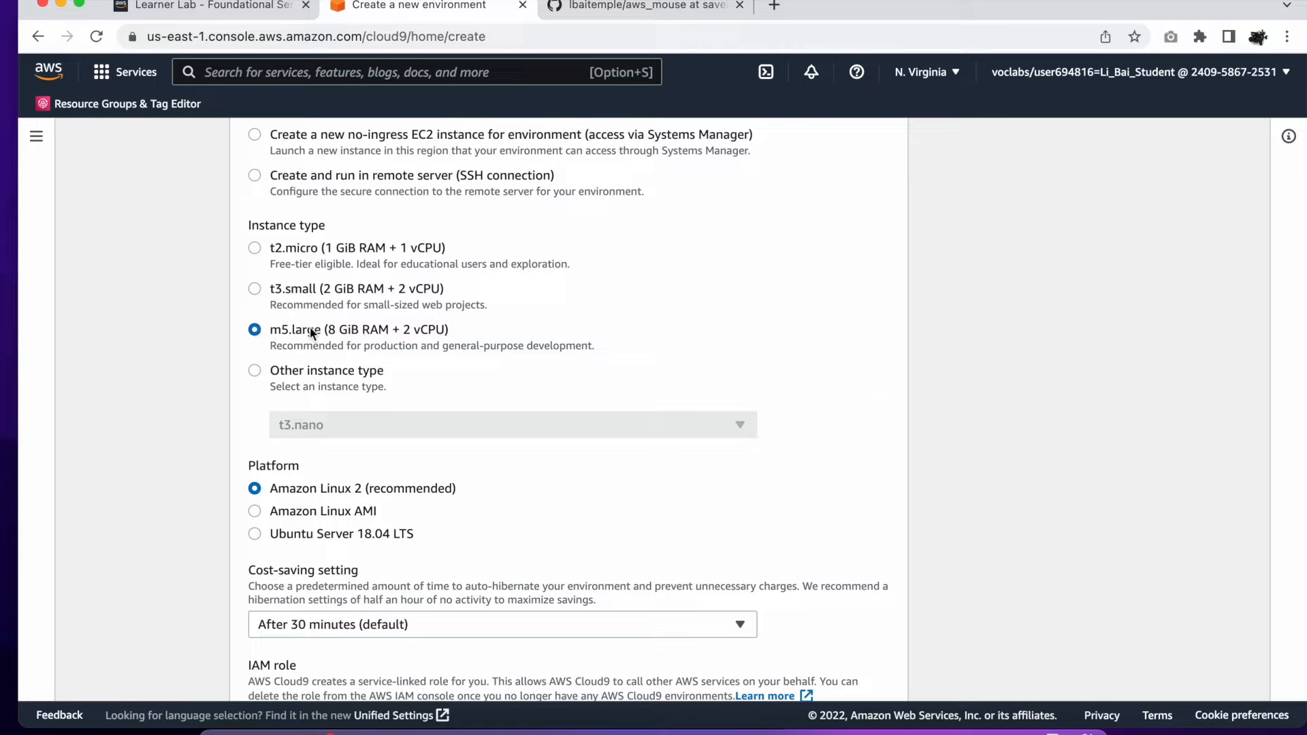
scroll(317, 505, down, 2)
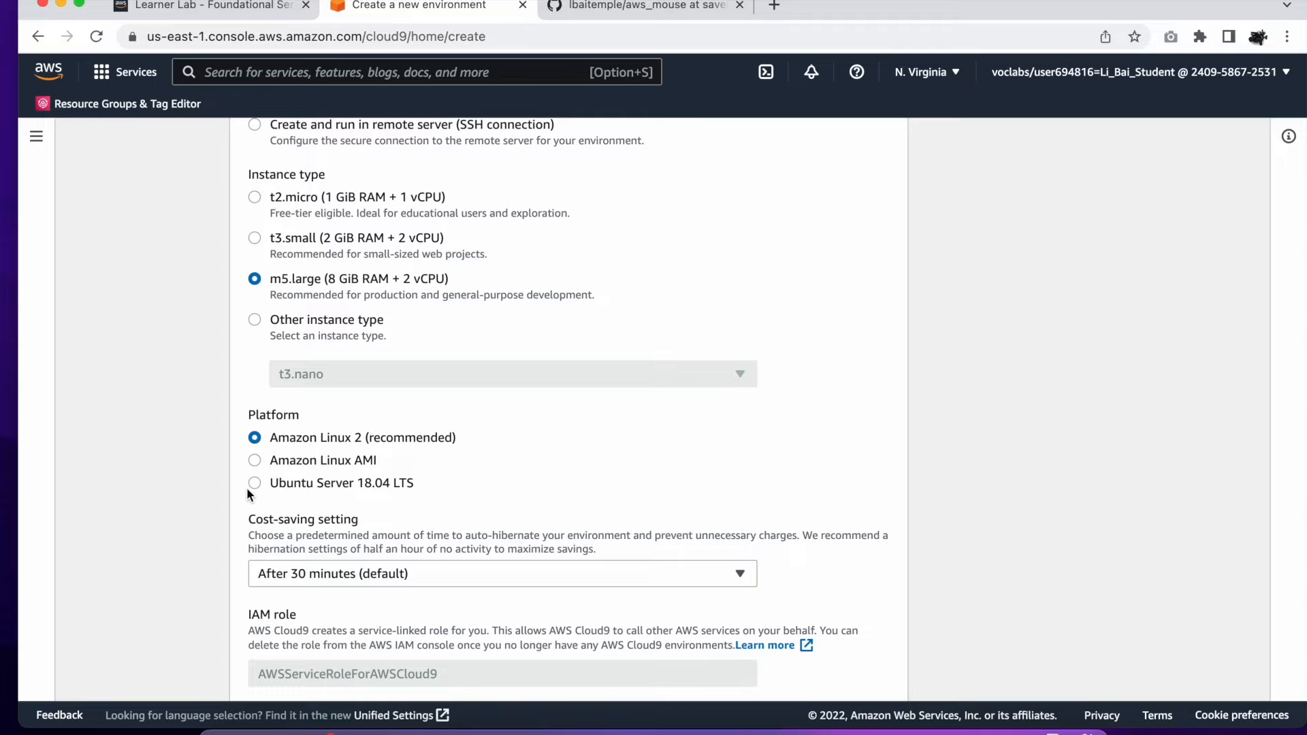
click(256, 481)
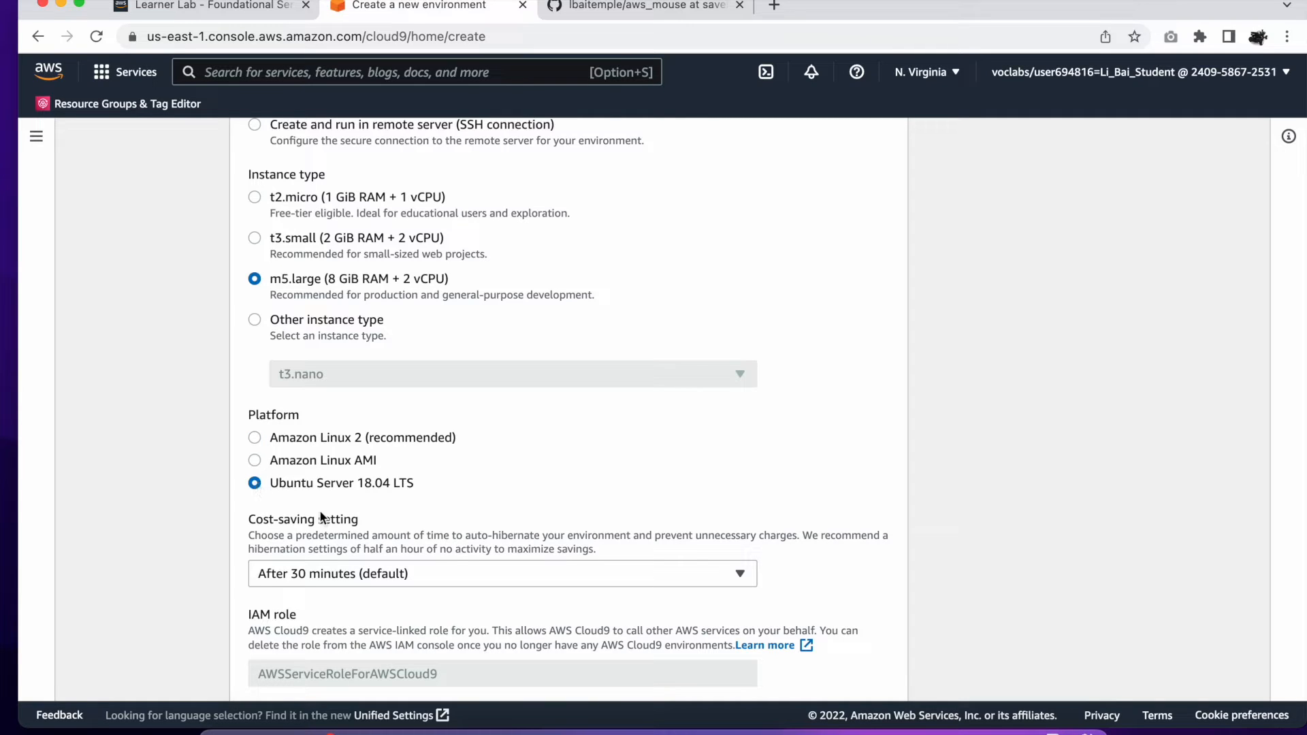
Step: Keep the cost-saving setting at After 30 minutes (default), proceed through the review, and create the environment
click(409, 577)
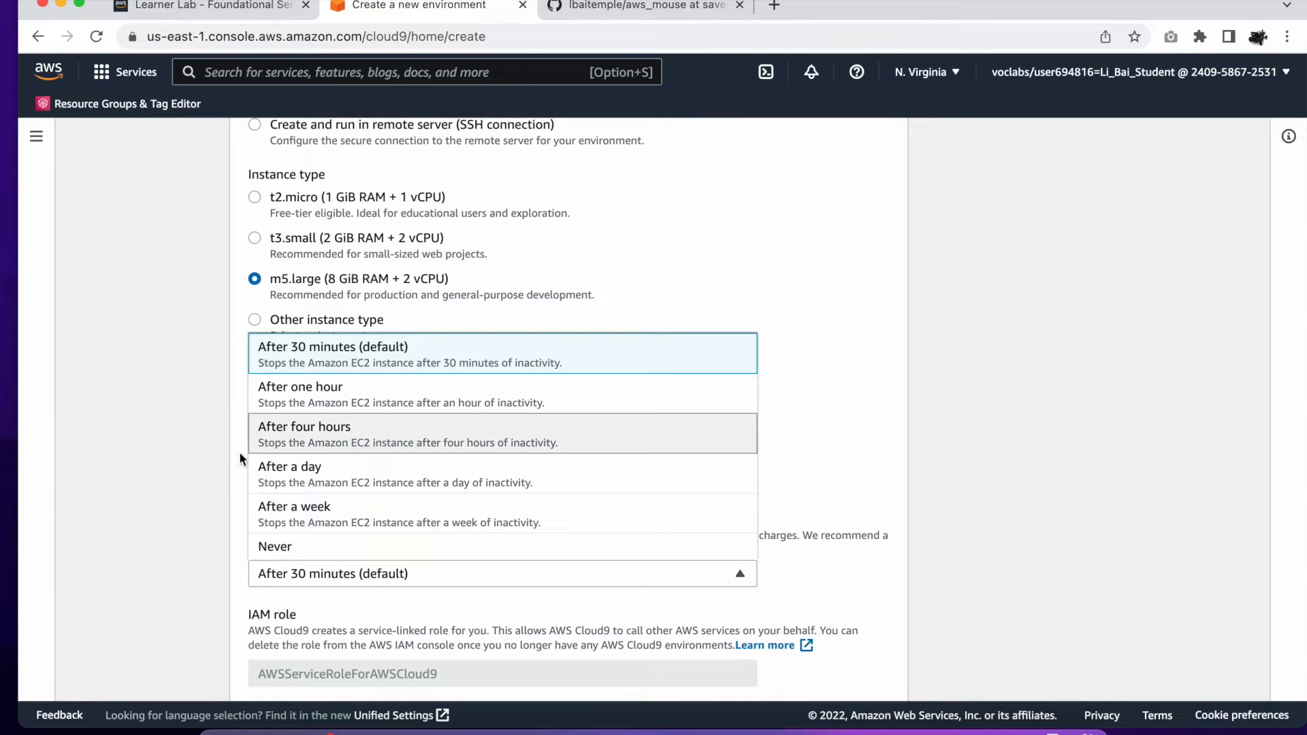
click(160, 548)
scroll(160, 550, down, 3)
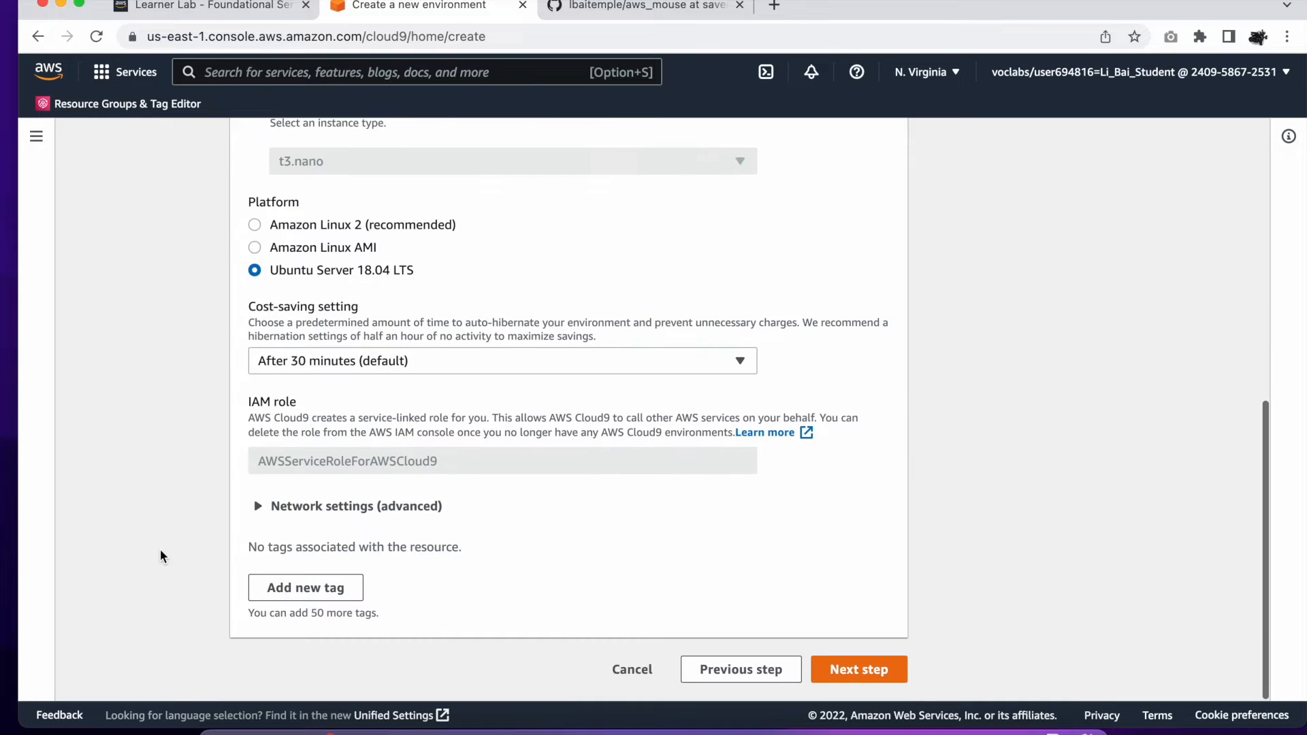
click(862, 672)
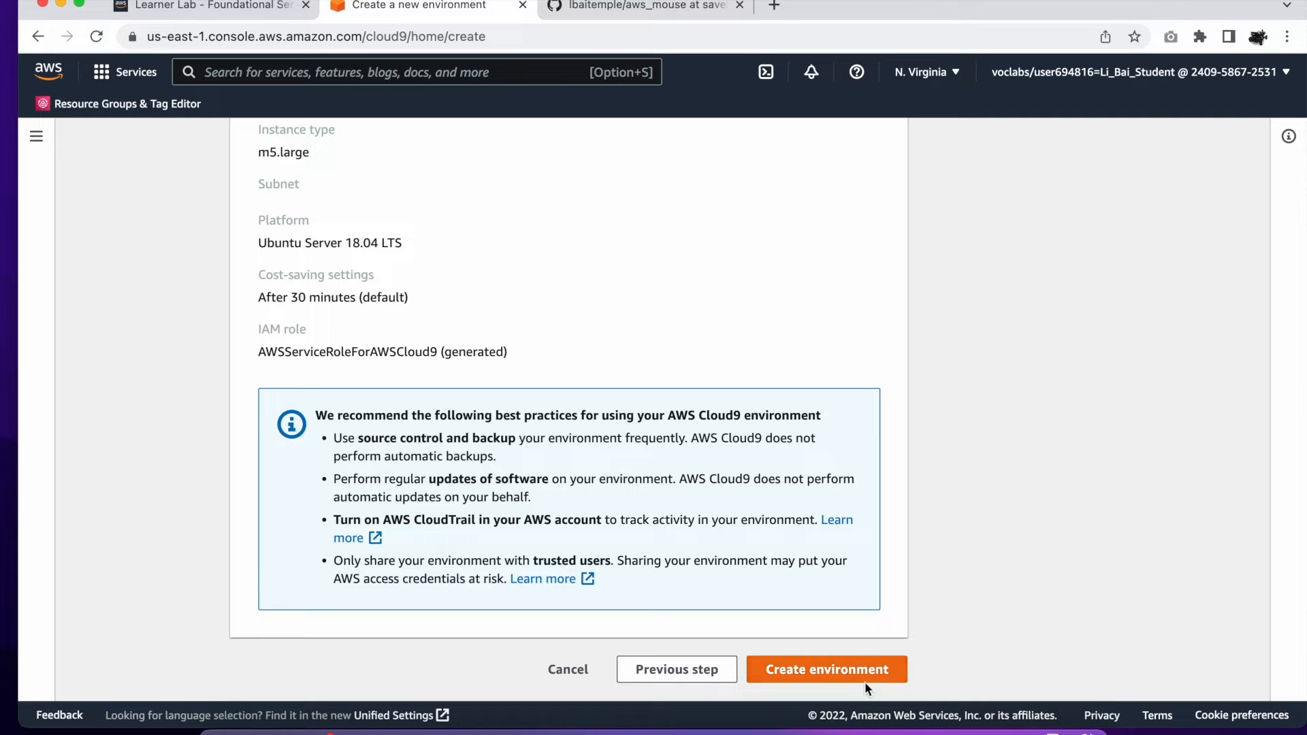
click(852, 672)
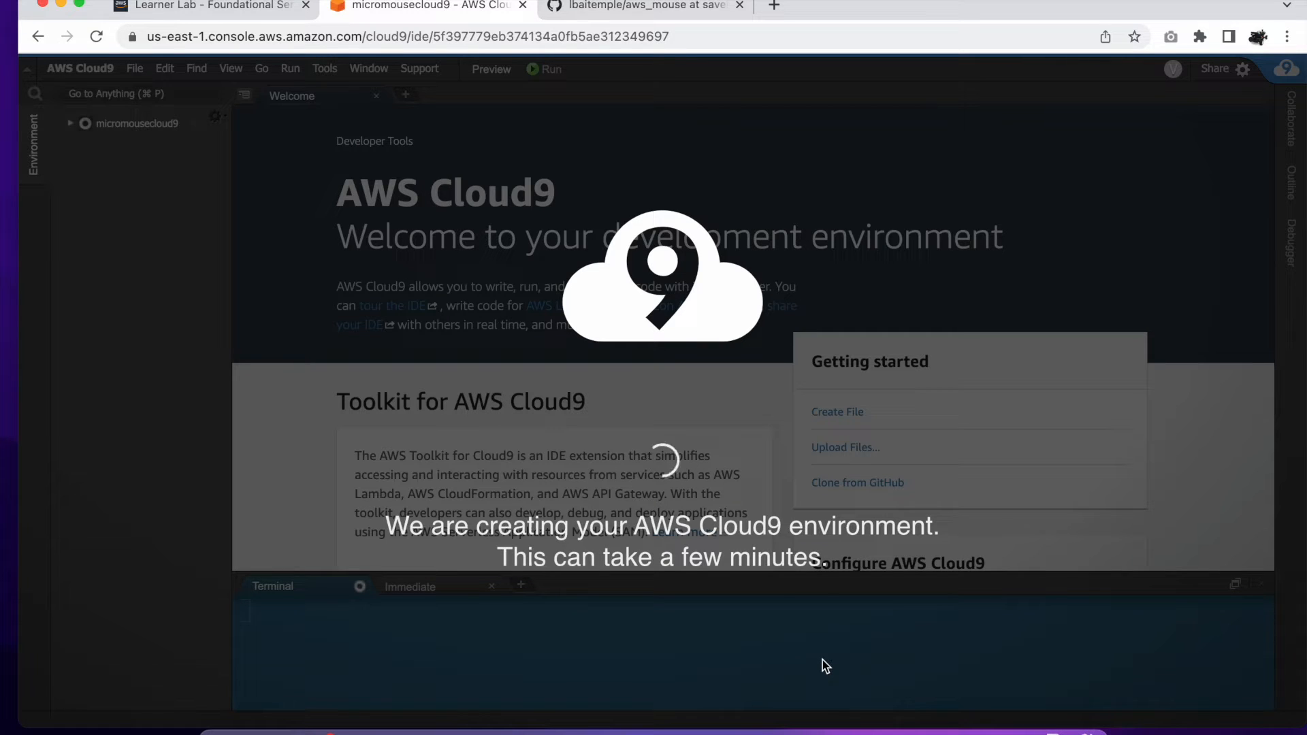
Step: Copy the RoboMaker install command from the aws_mouse README on GitHub, and enlarge the terminal pane in the Cloud9 environment
click(646, 9)
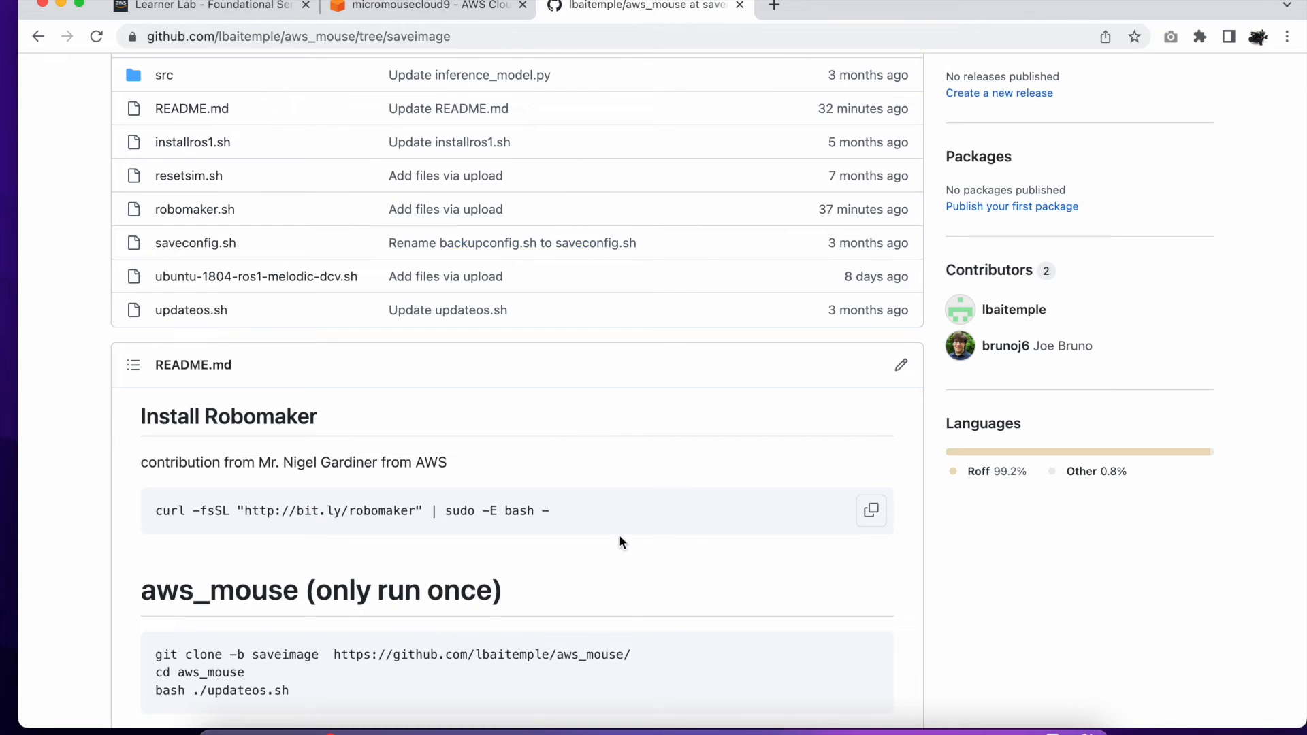
click(872, 523)
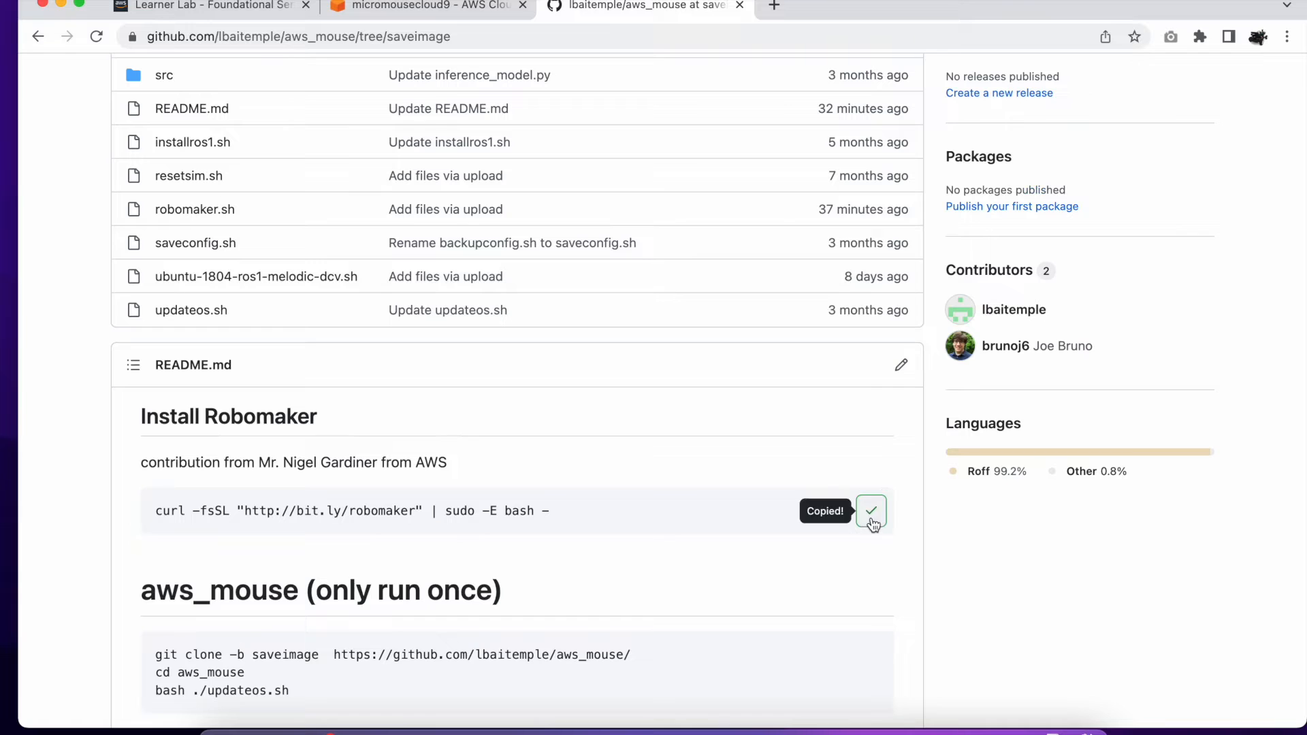
click(429, 8)
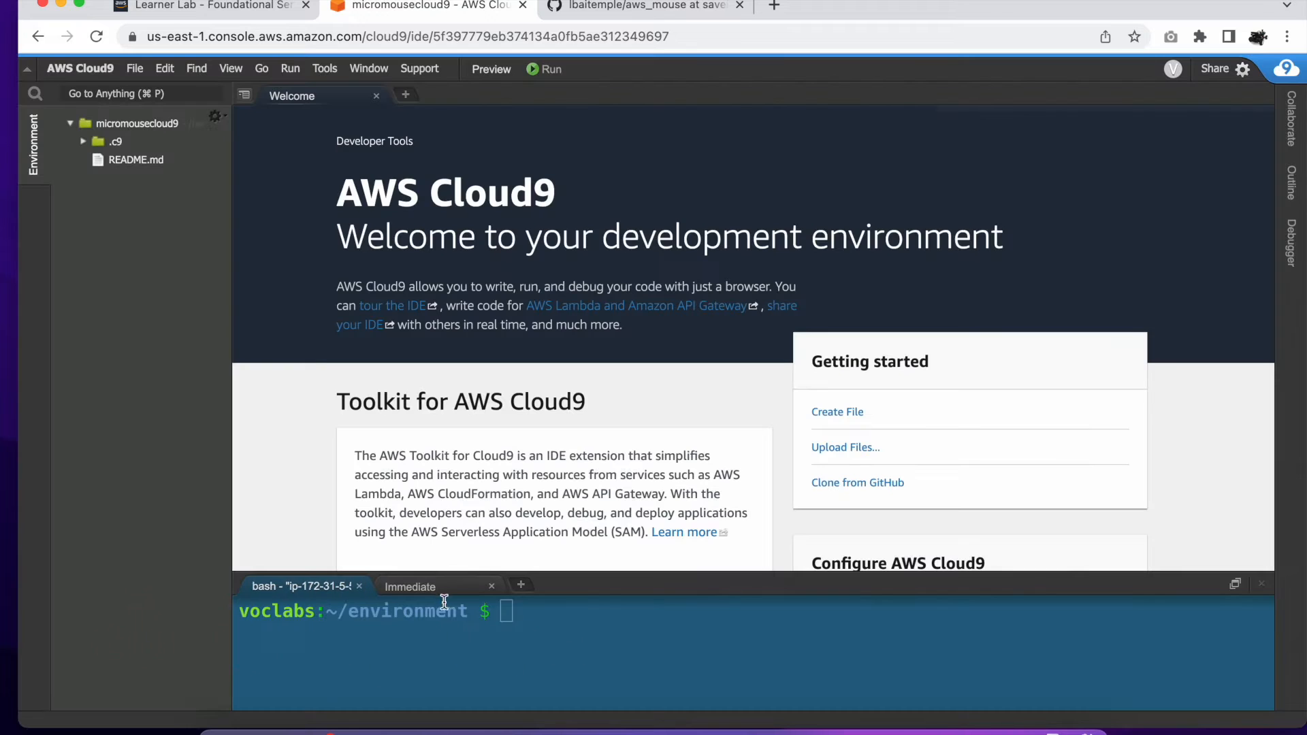
drag(463, 465, 464, 409)
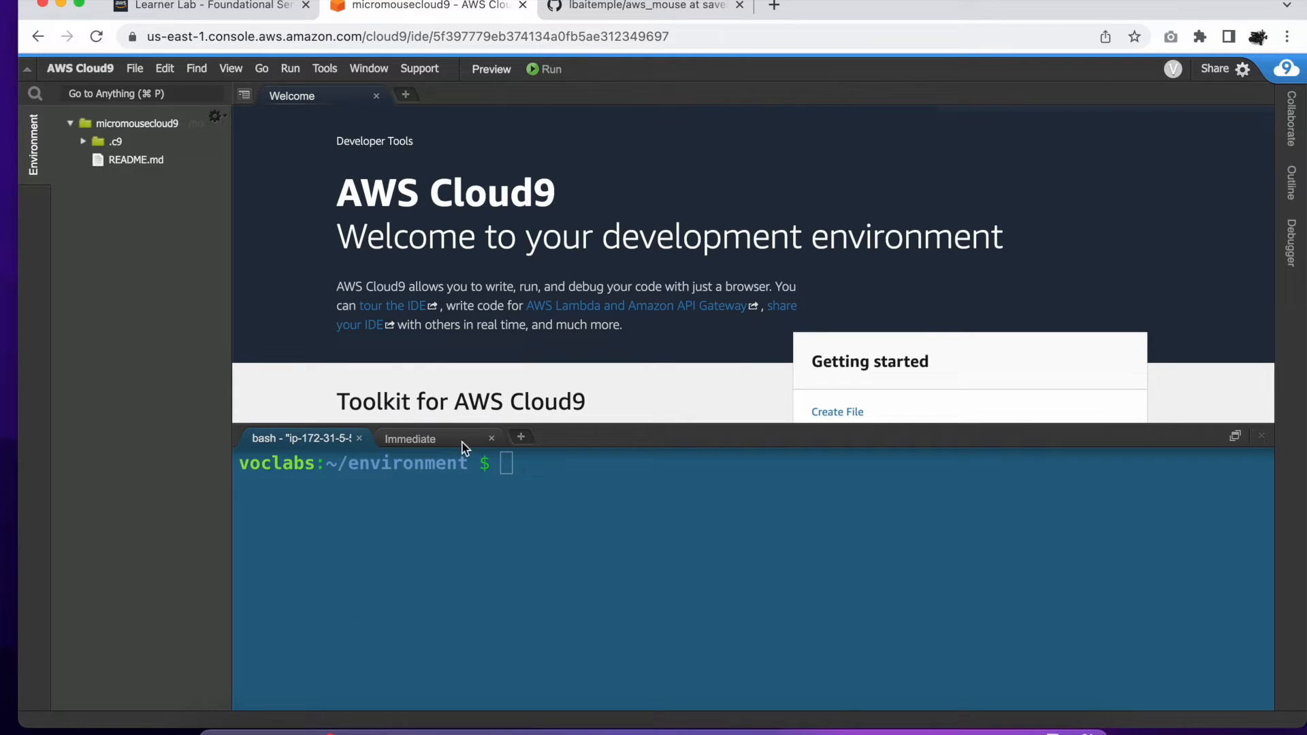
Step: Change the terminal text color to a slightly brighter green in the Terminal section of the Cloud9 user settings
click(1244, 70)
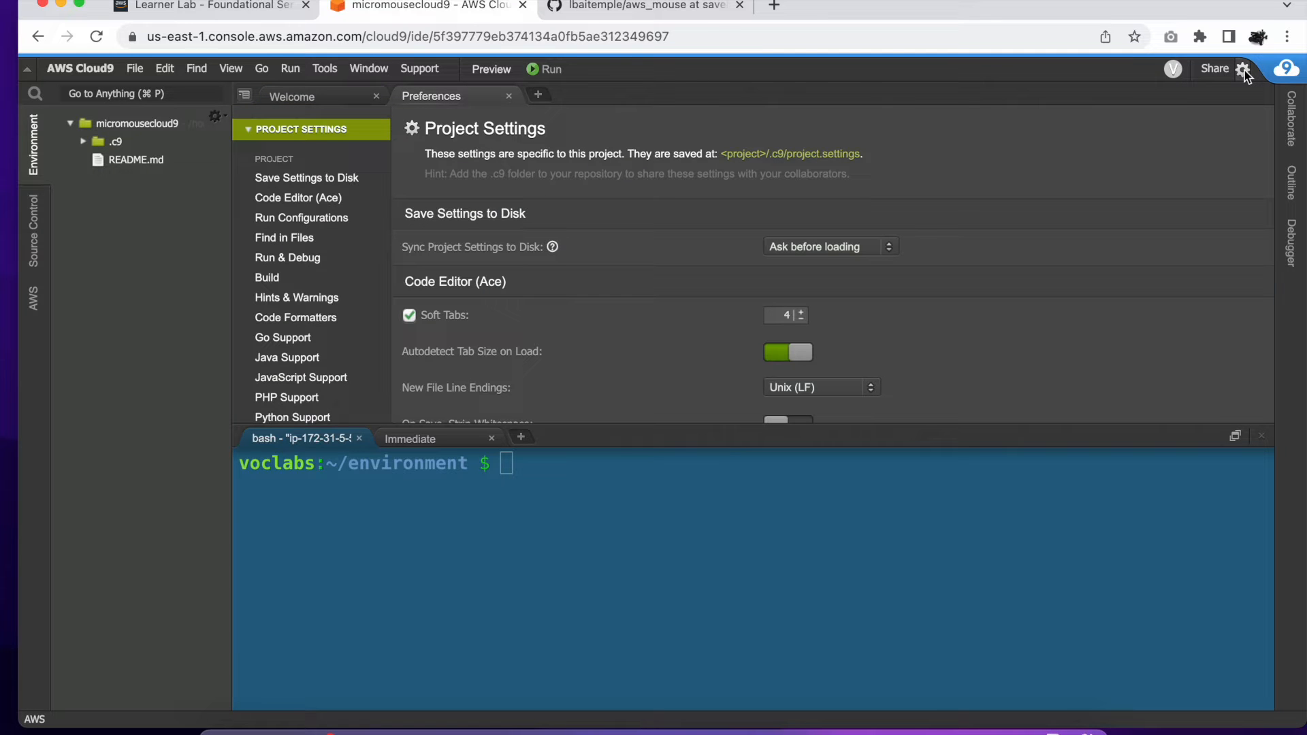
scroll(296, 371, down, 5)
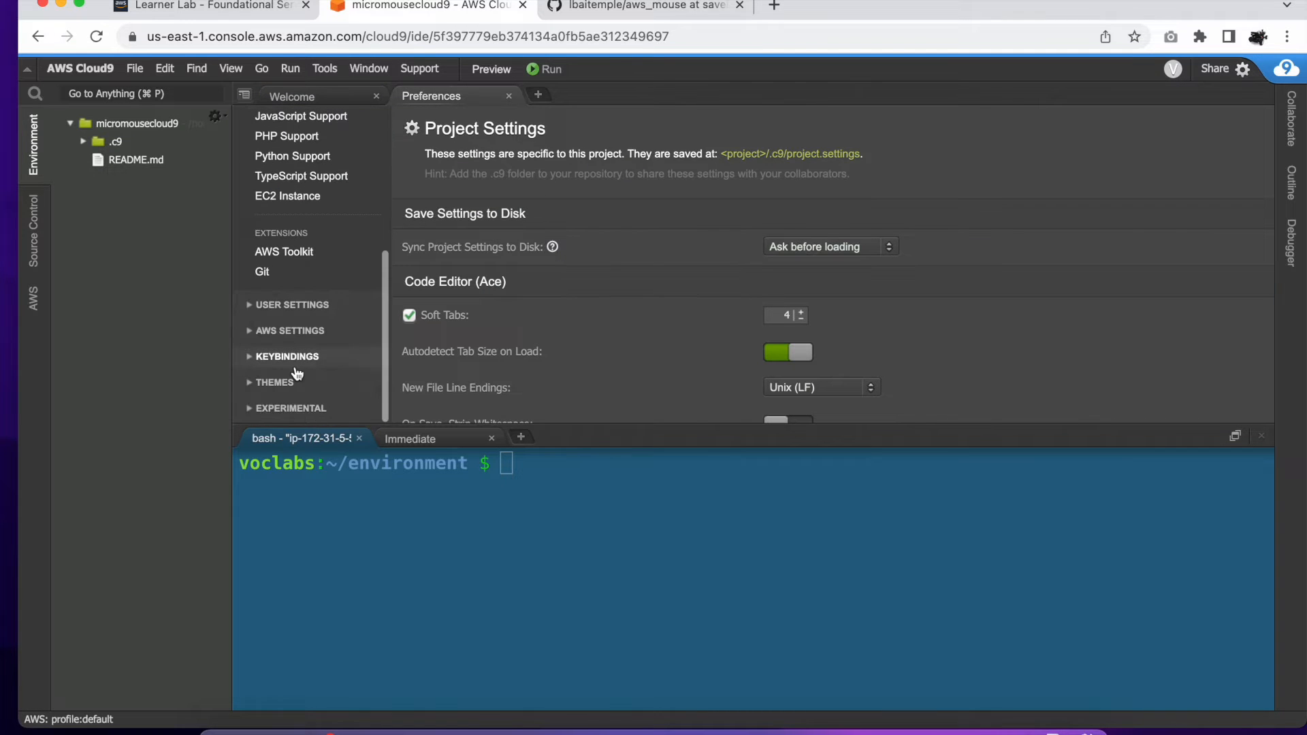
click(288, 305)
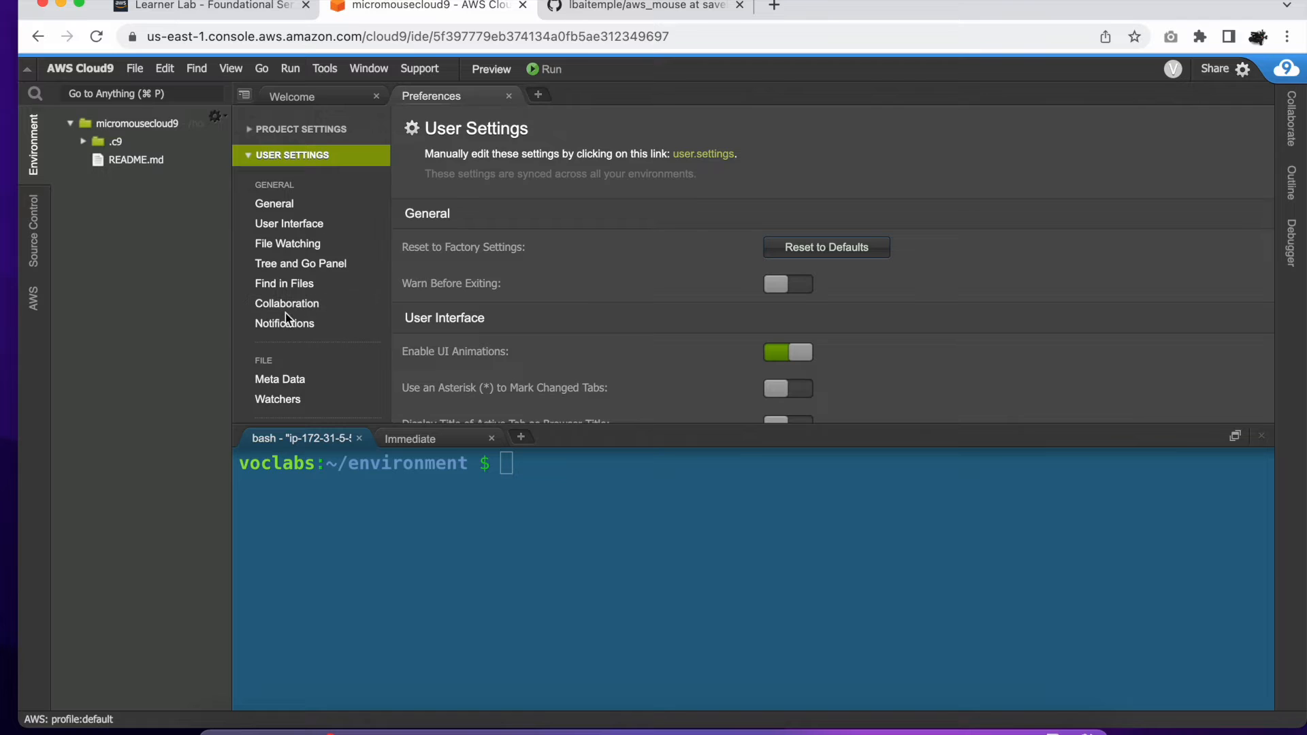
click(297, 222)
scroll(454, 309, down, 2)
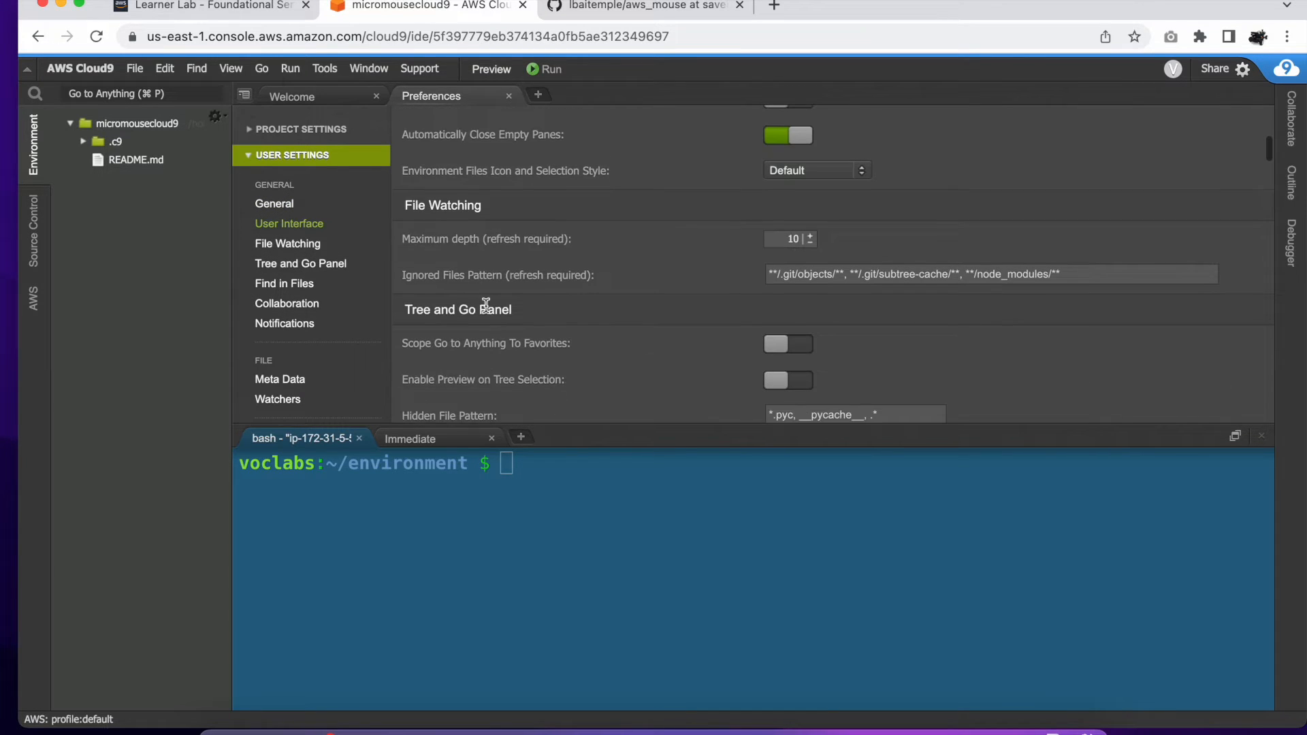
scroll(709, 369, down, 5)
scroll(709, 369, down, 8)
scroll(709, 374, down, 5)
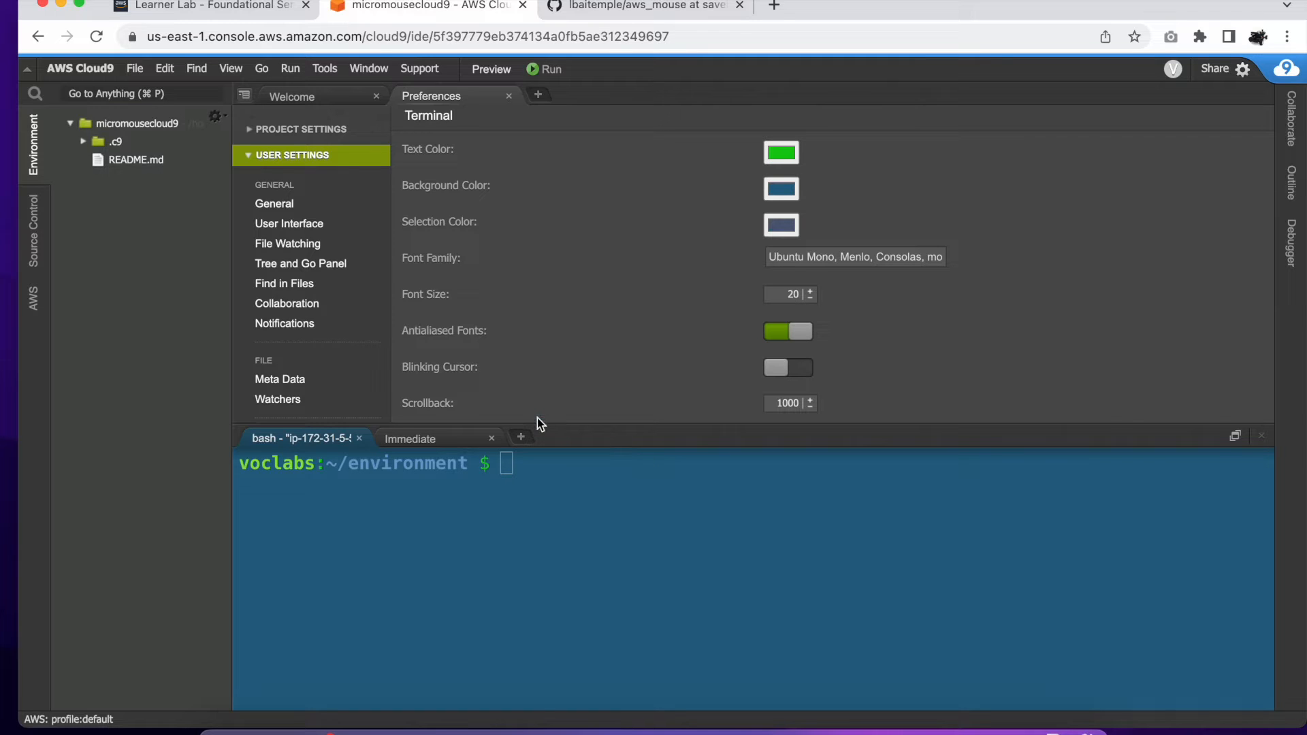
click(792, 155)
drag(954, 191, 958, 185)
click(696, 256)
Step: Try a larger terminal font size, return it to 20, and close the preferences
click(811, 291)
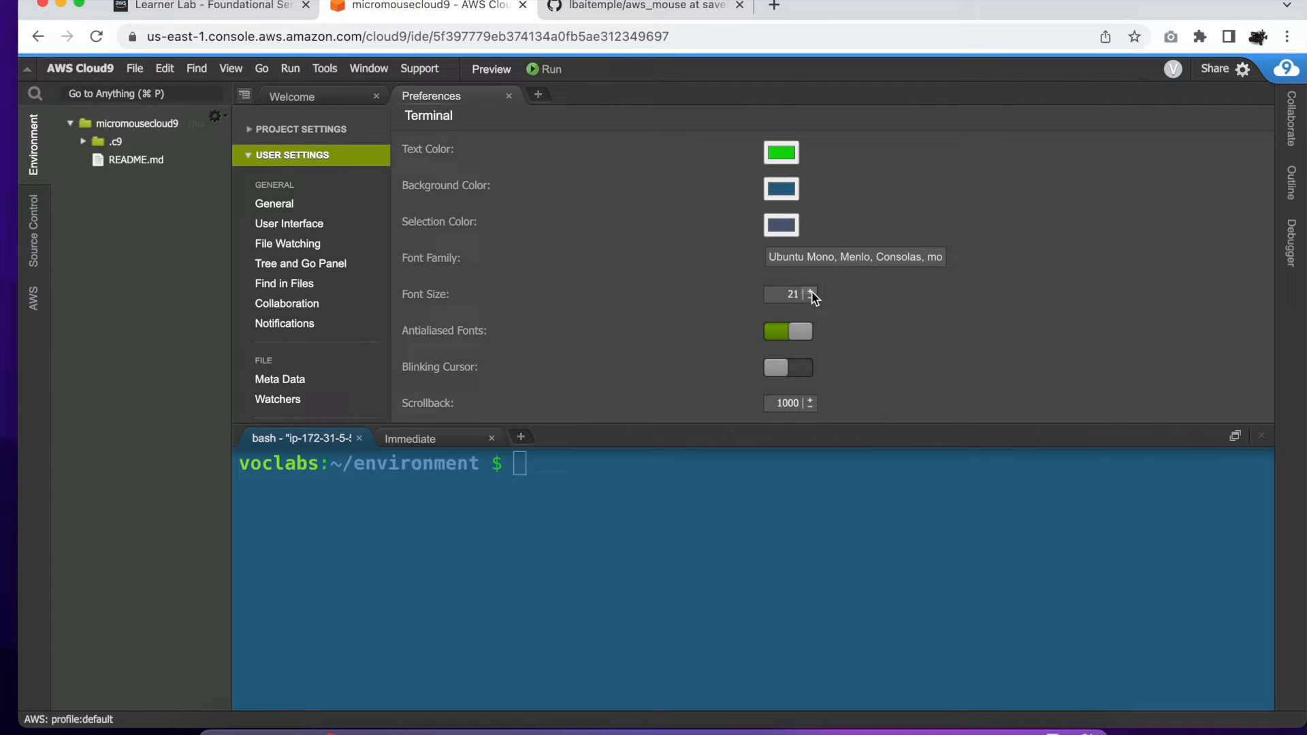
click(810, 291)
click(810, 301)
click(810, 301)
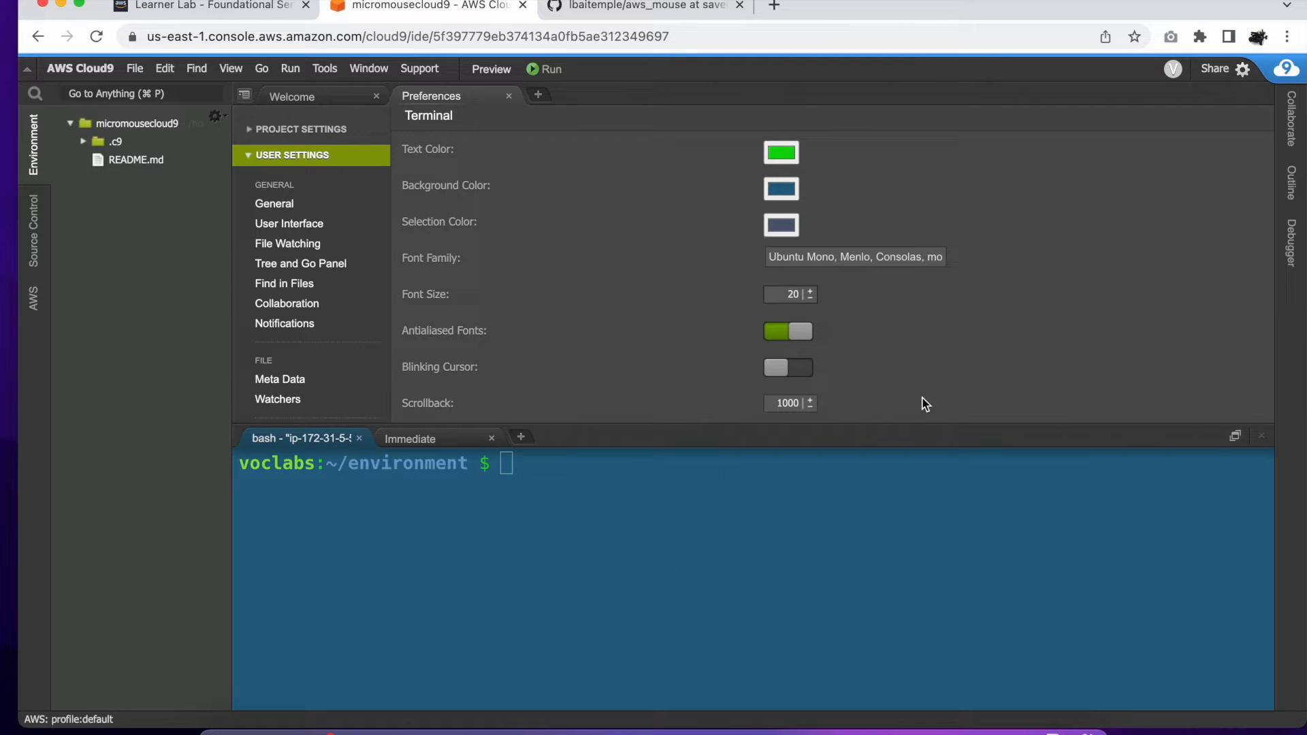
click(1242, 70)
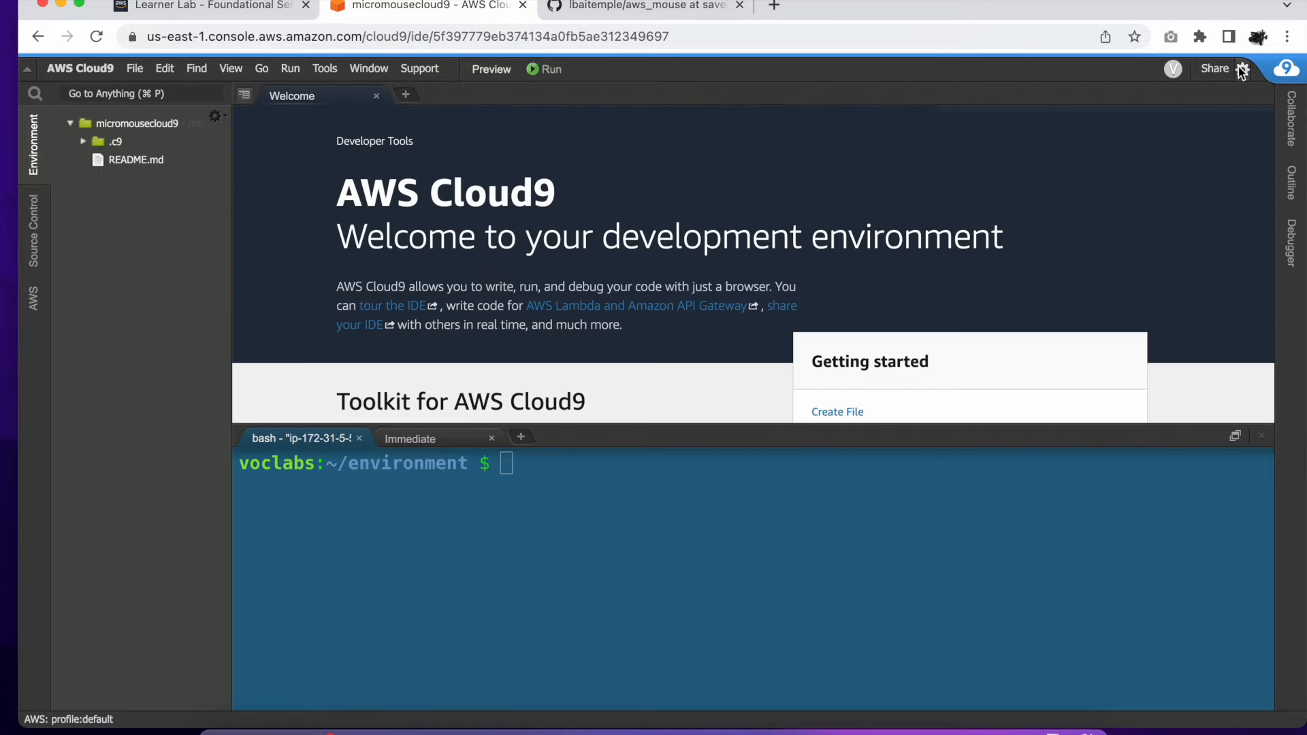
click(740, 560)
click(642, 13)
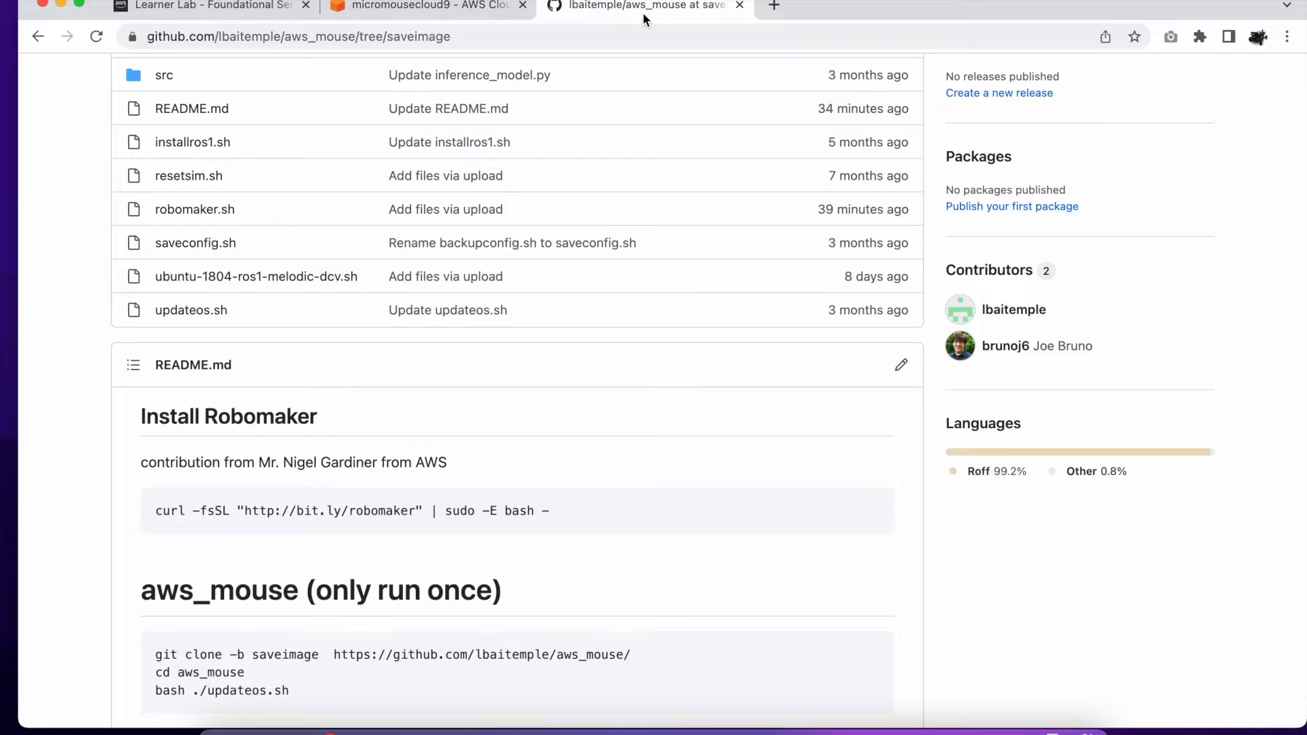
click(874, 523)
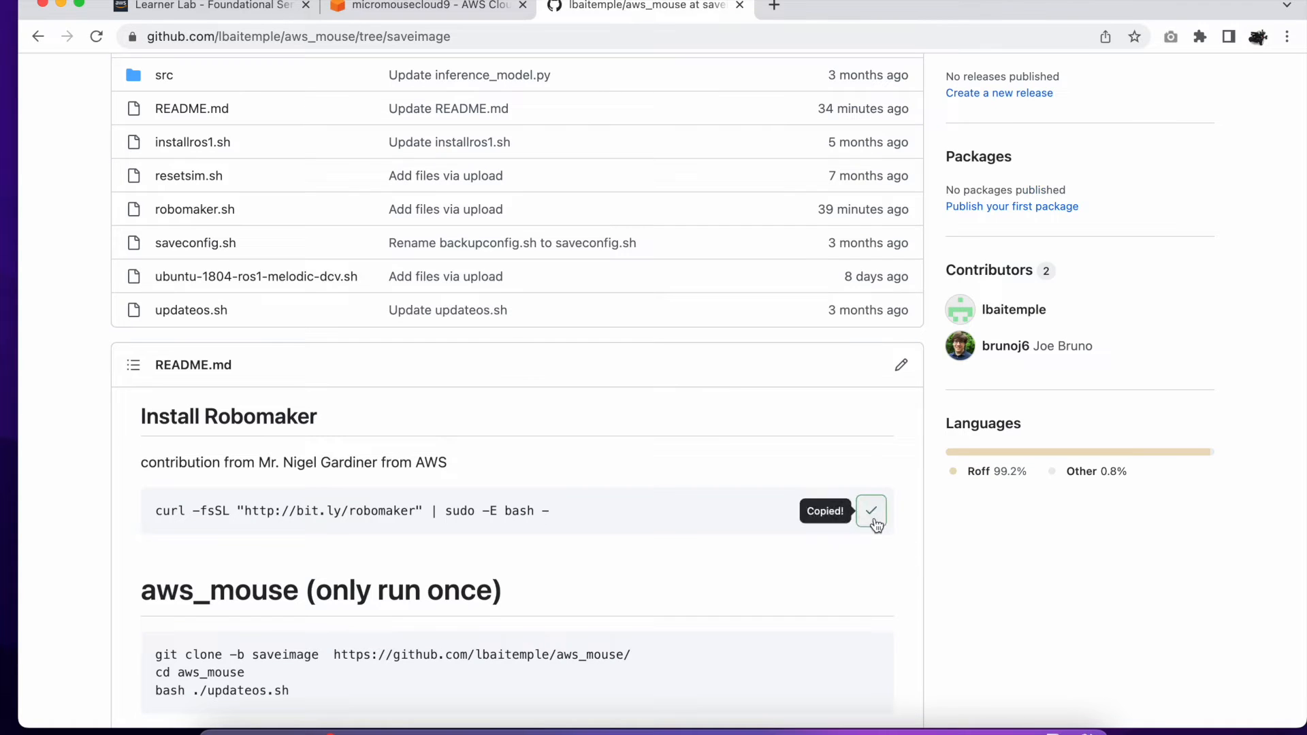
click(397, 13)
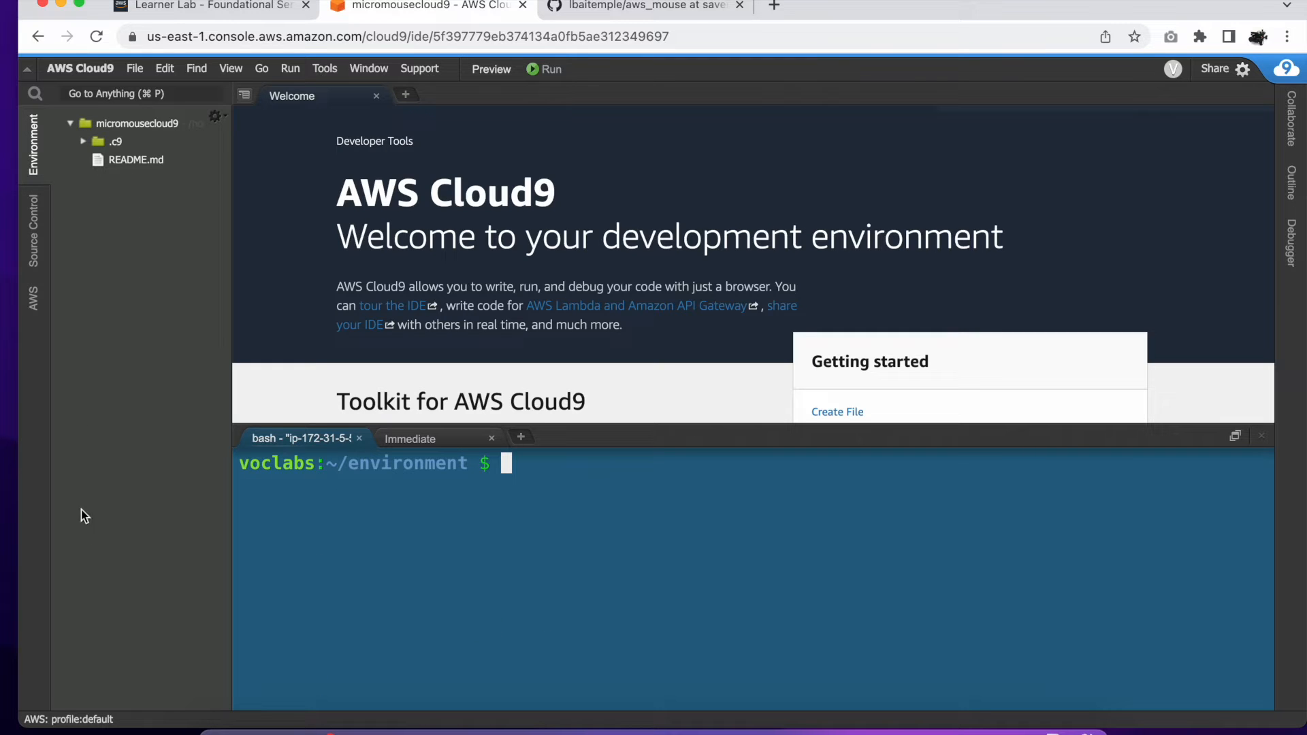
key(super+v)
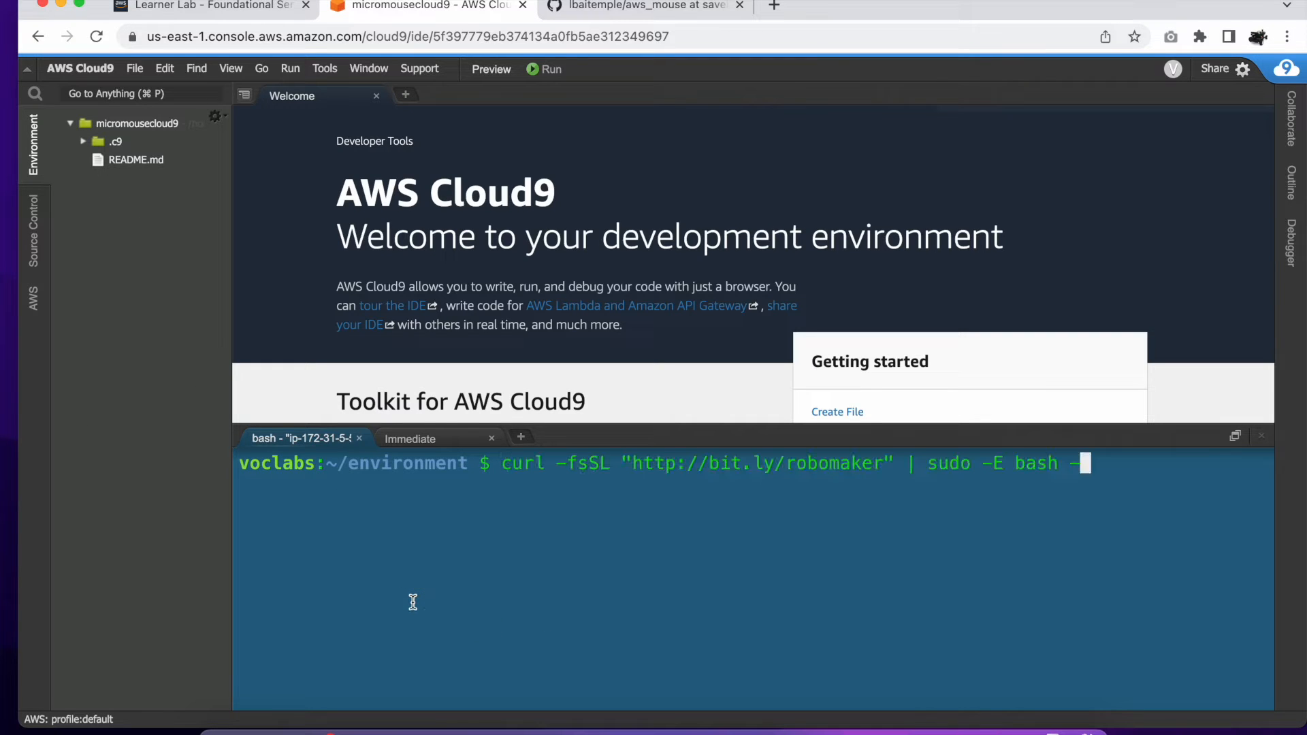
key(Return)
Step: Open README.md from the environment files, and add a second terminal beside the running one before returning to the first
double_click(116, 161)
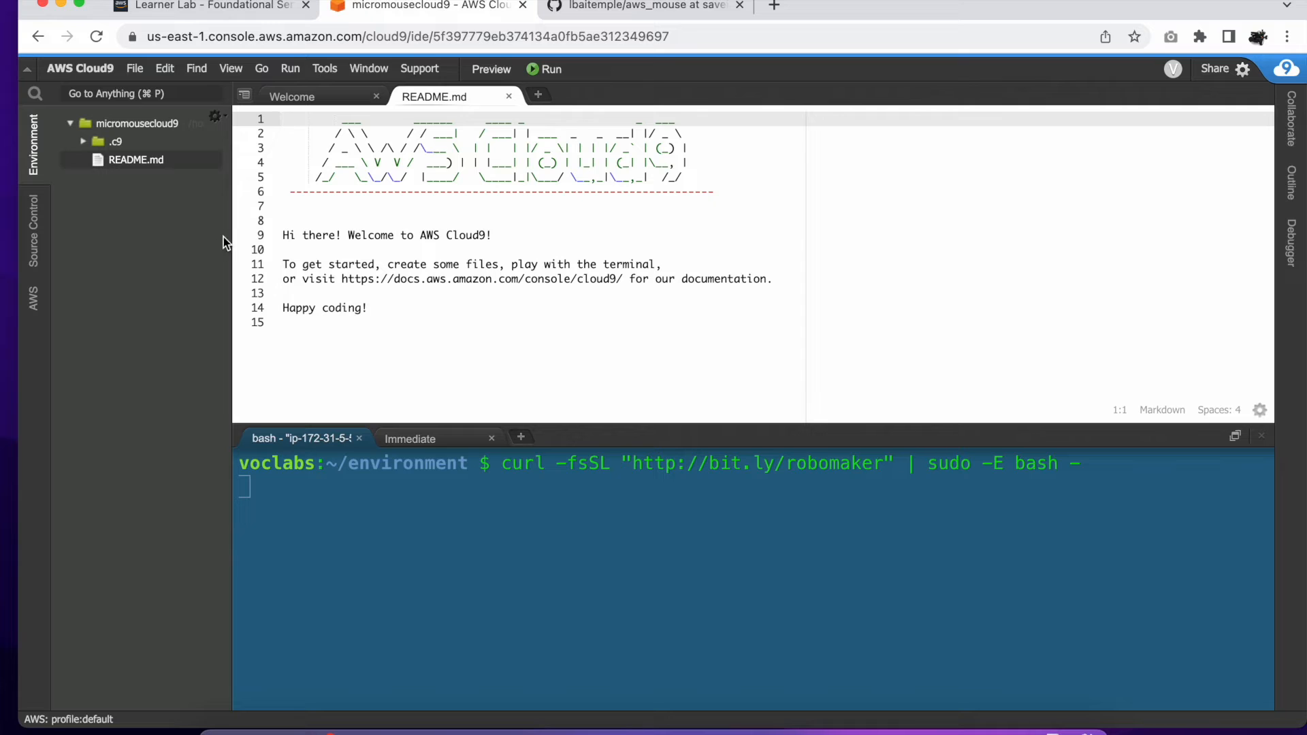
click(521, 437)
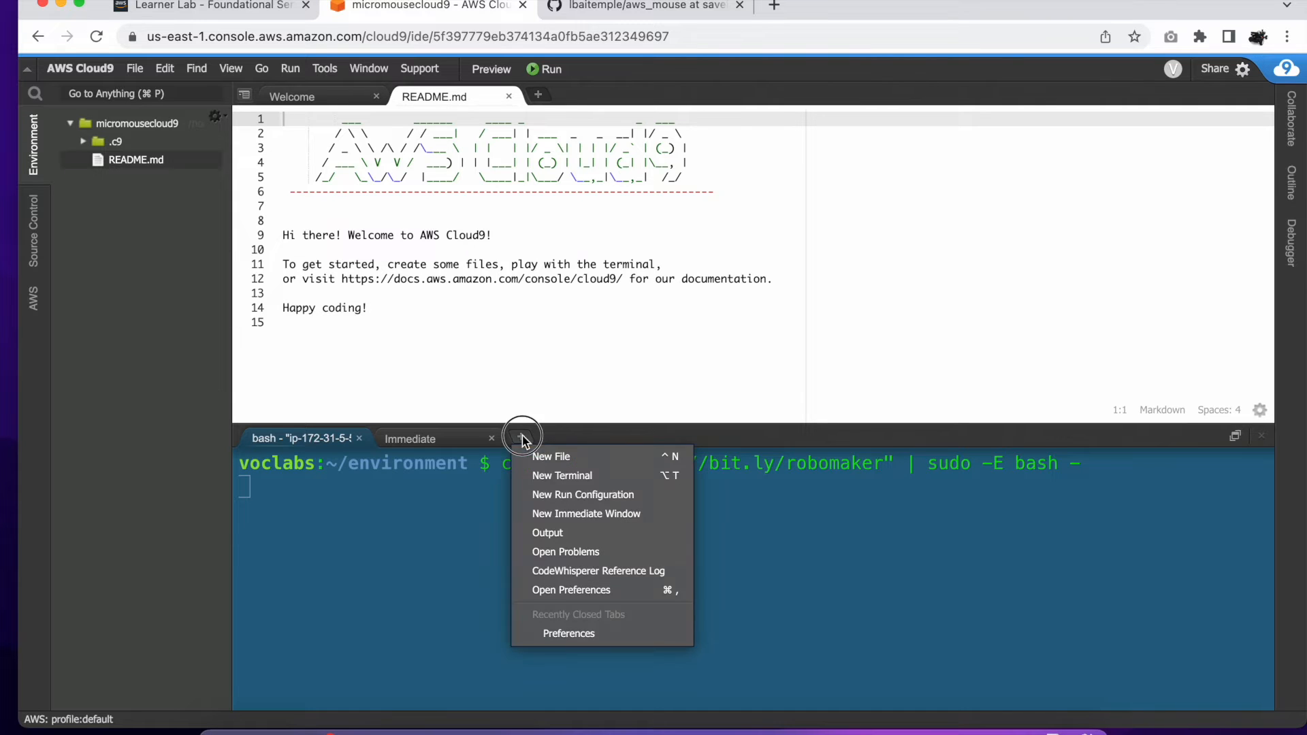
click(546, 479)
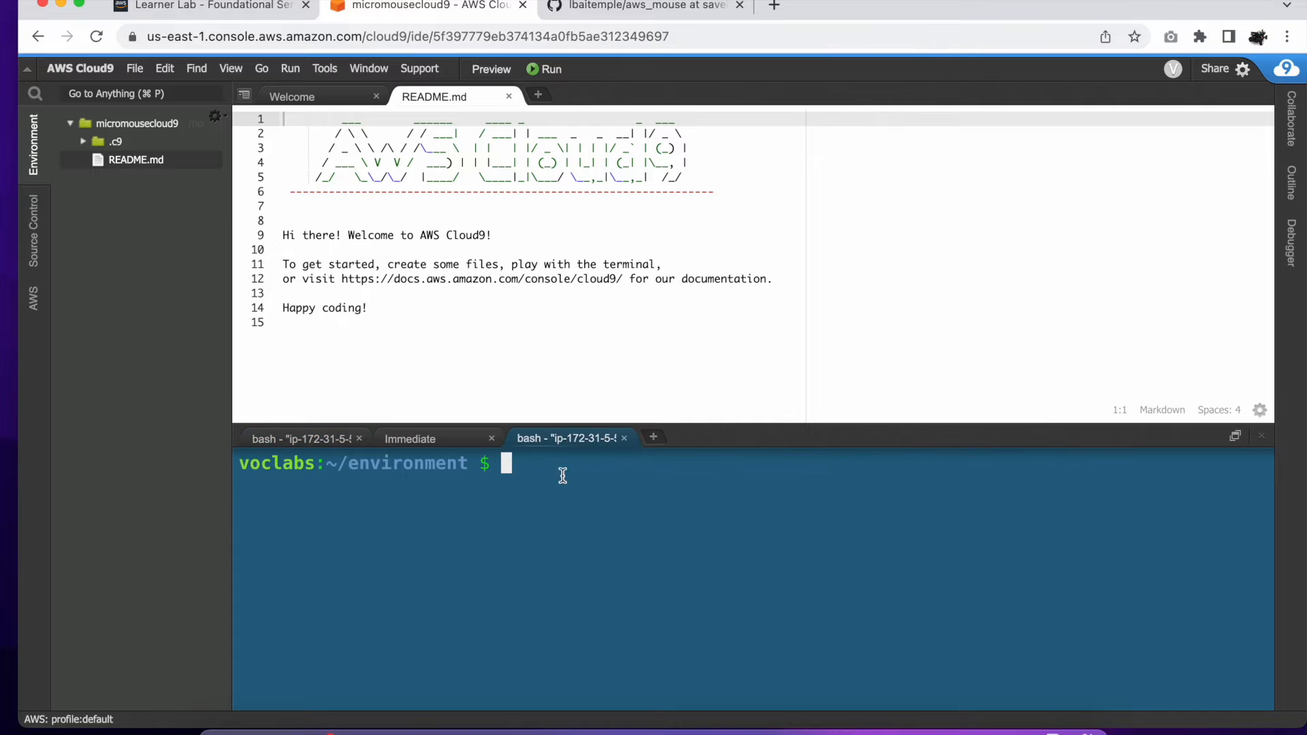
click(318, 441)
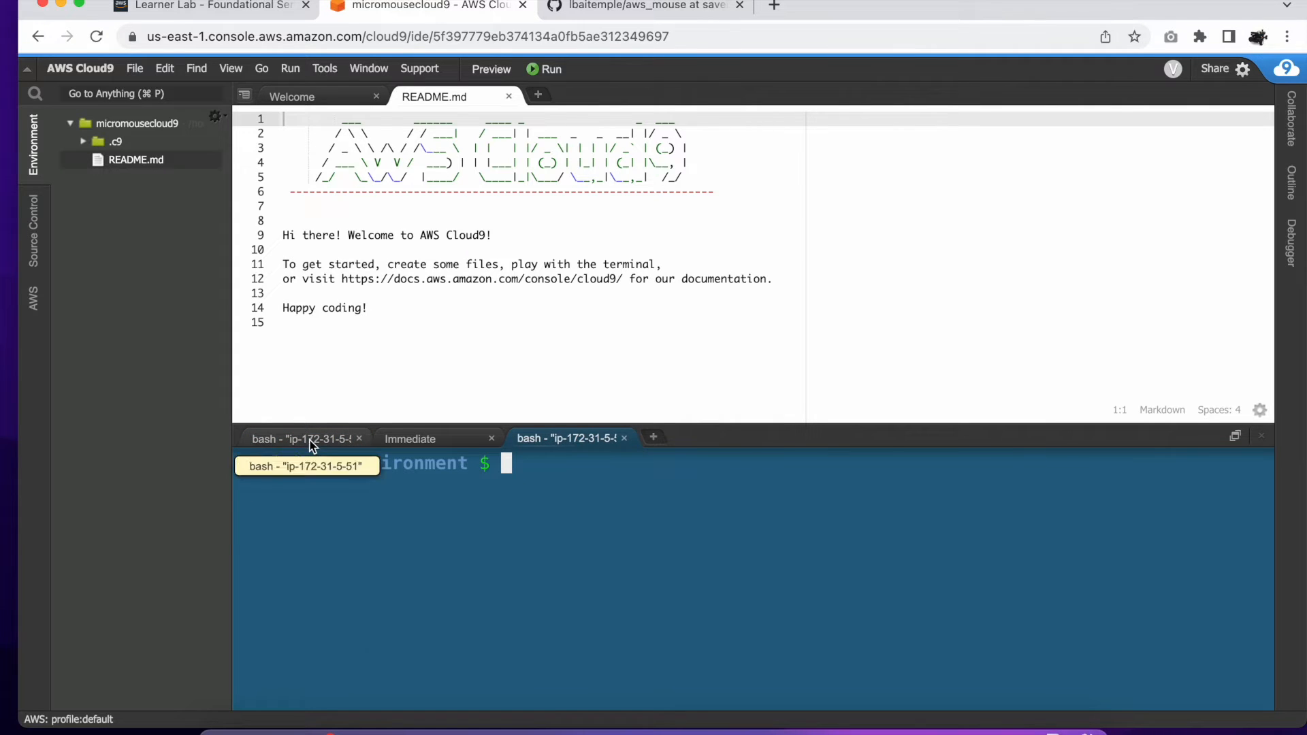
click(555, 441)
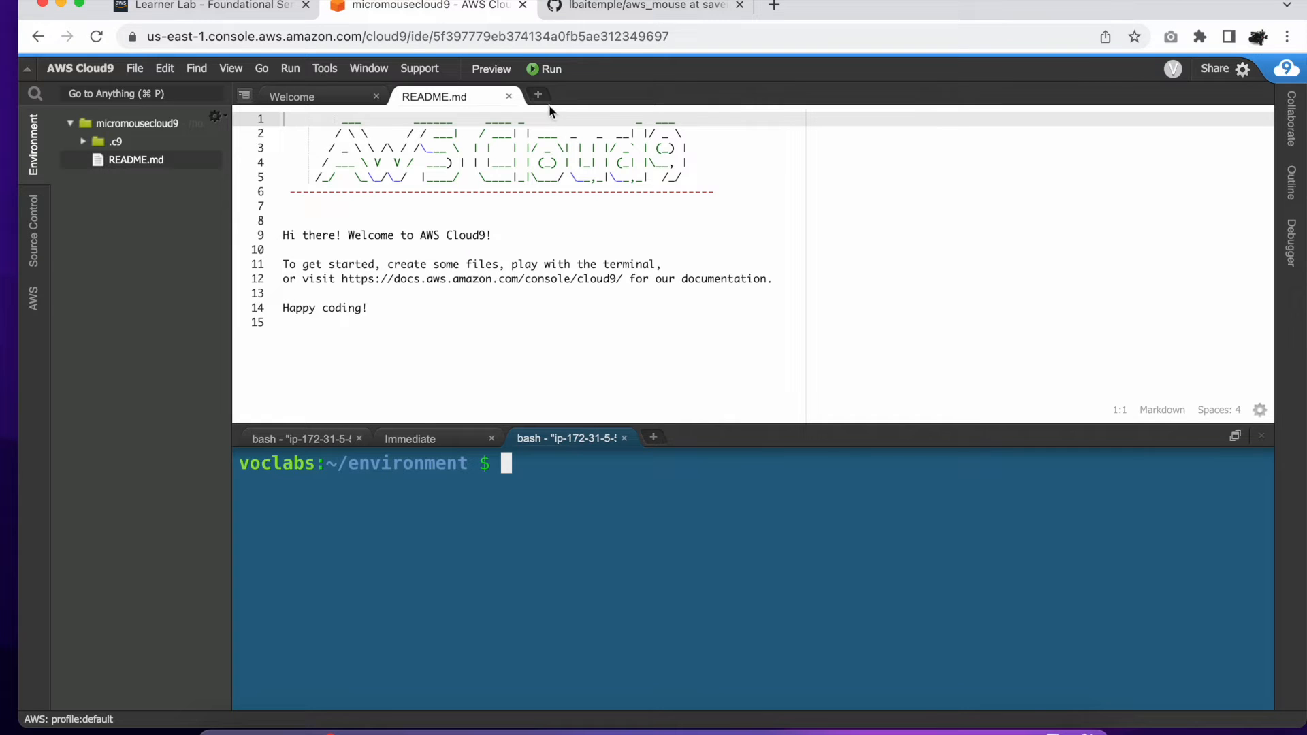
click(317, 439)
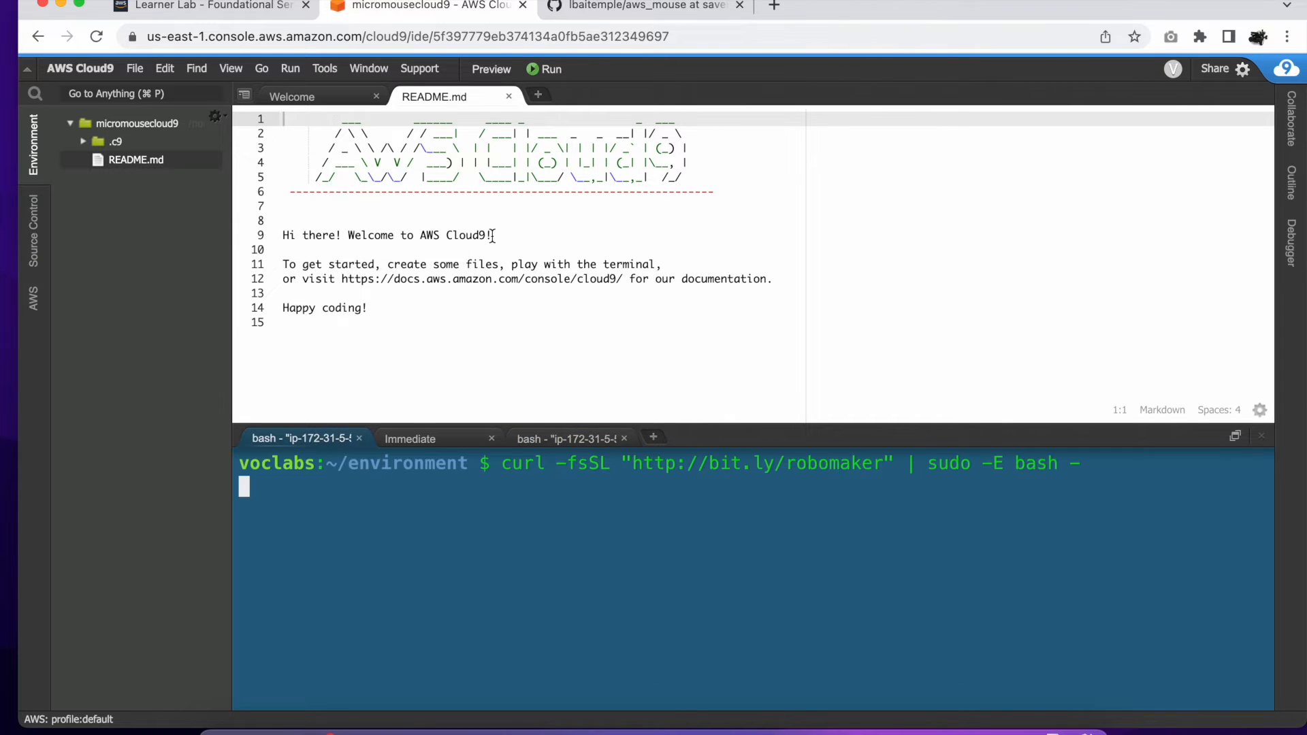
Step: Open another terminal next to README.md in the editor pane and close it again
click(537, 96)
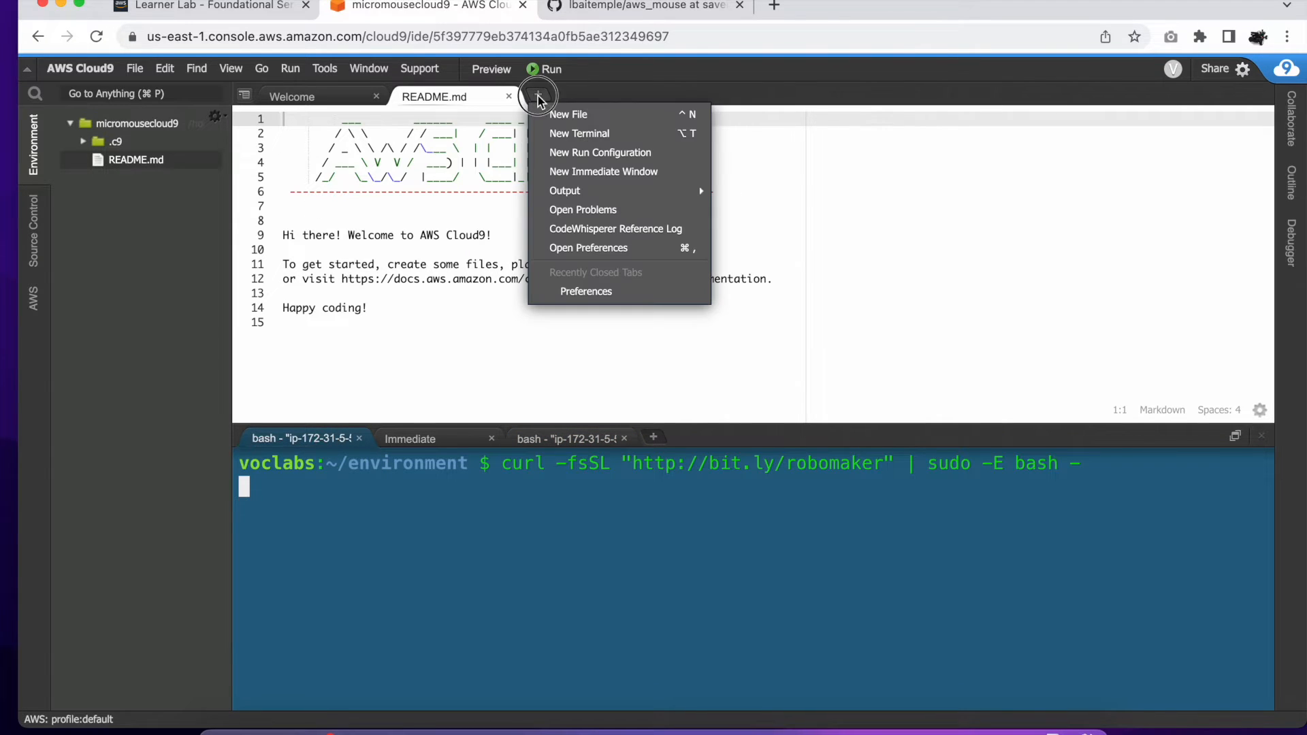
click(574, 135)
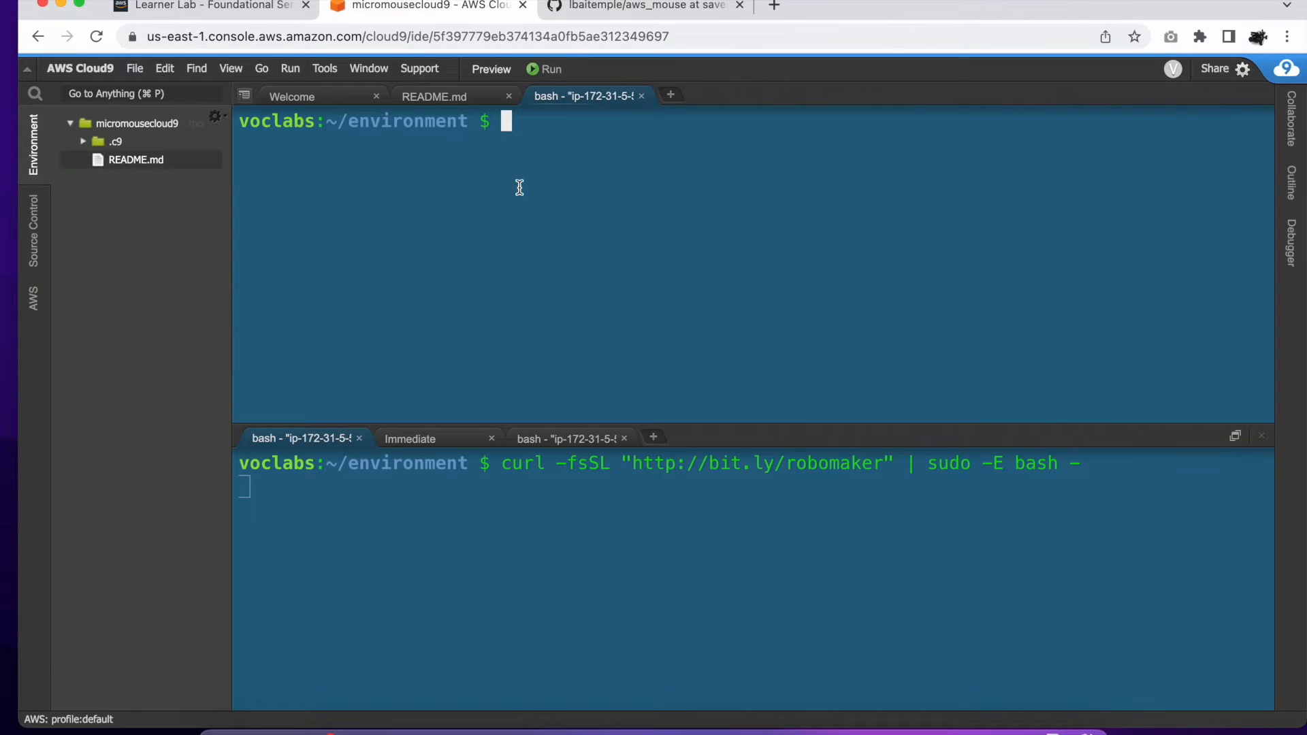
click(643, 96)
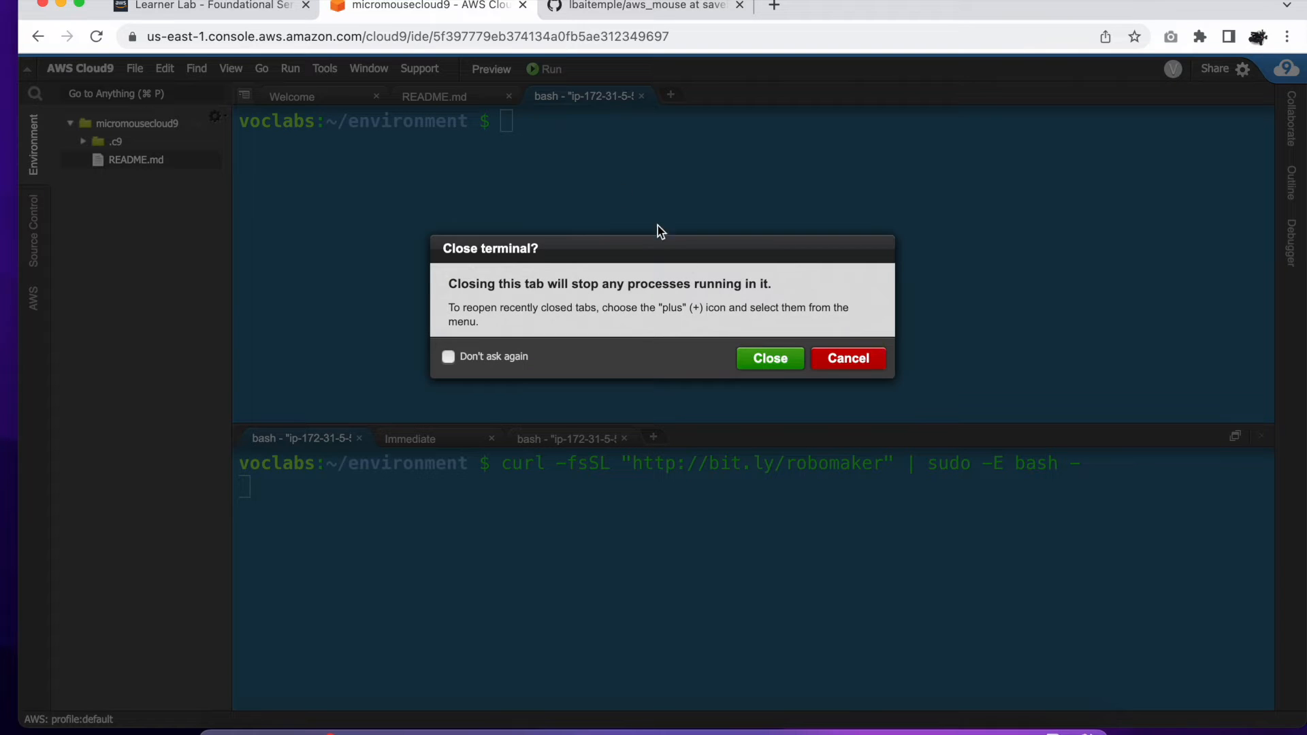
click(848, 359)
click(641, 96)
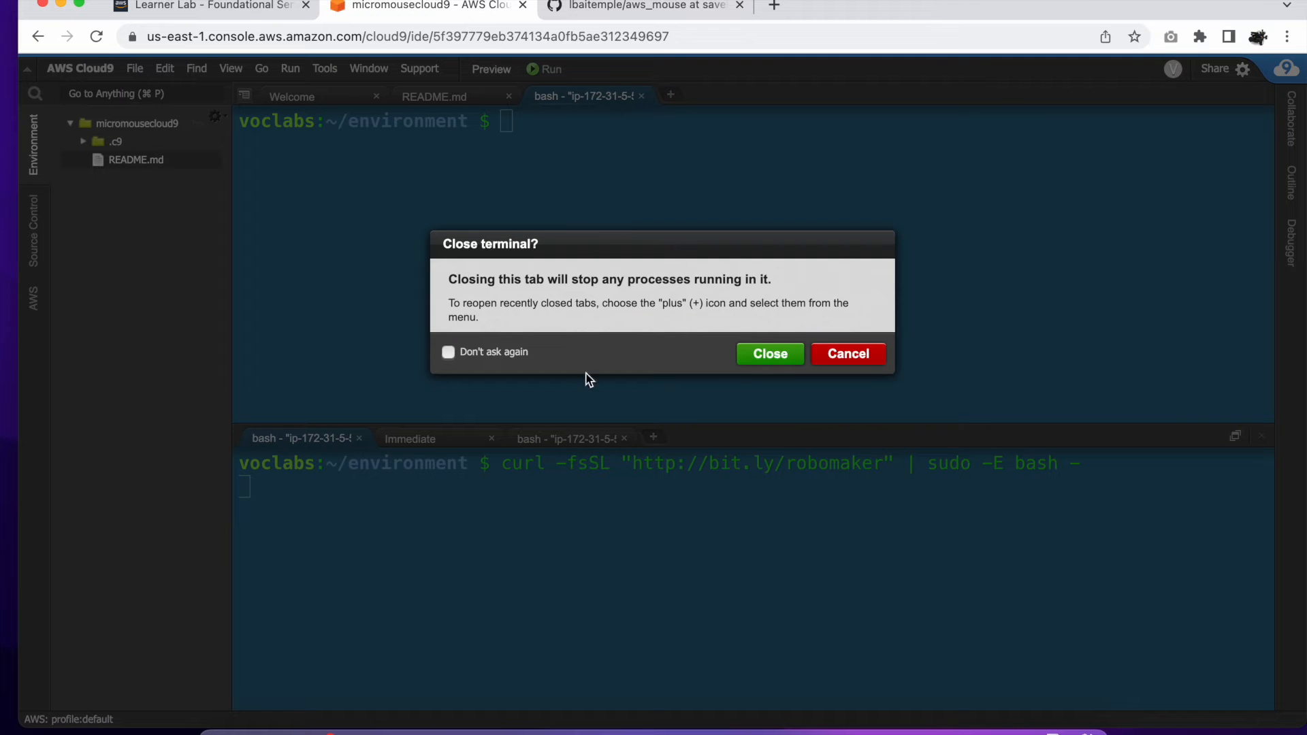
click(769, 354)
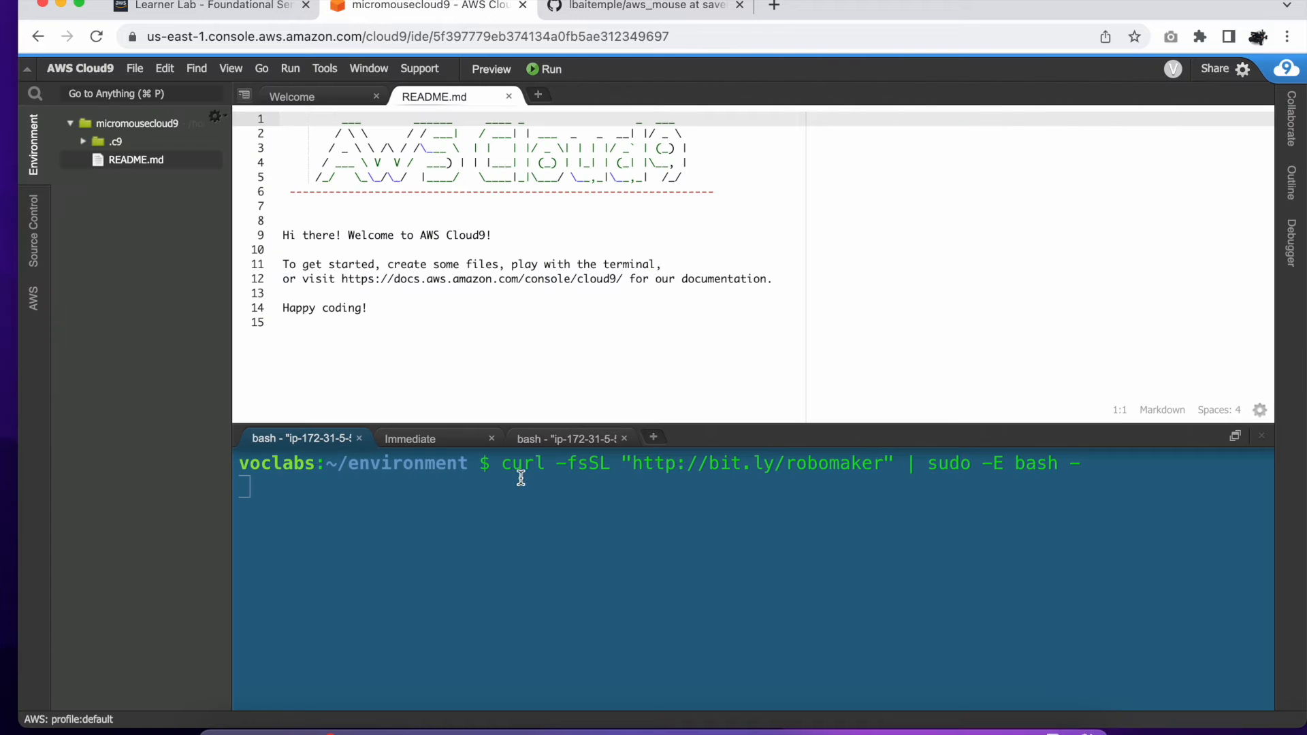
Step: Close README.md in the editor, and expand and collapse the .c9 folder in the environment file tree
click(510, 96)
click(403, 532)
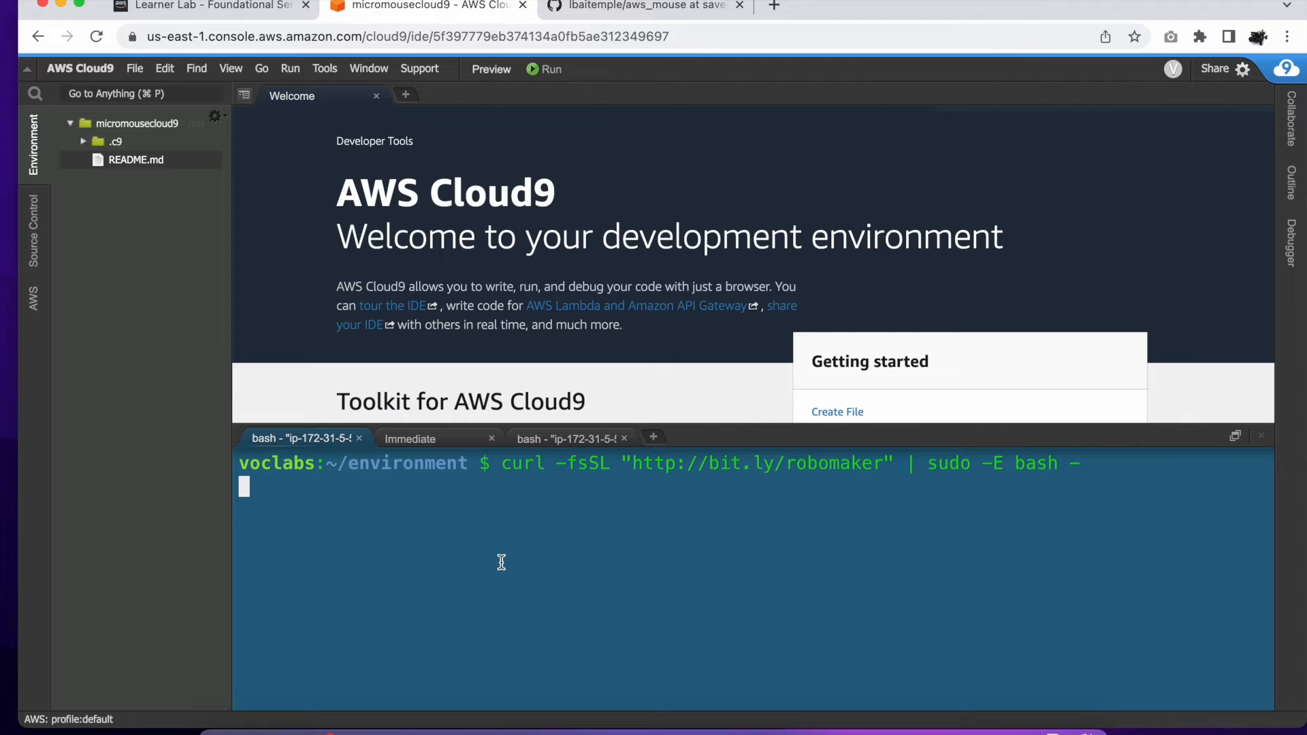
click(84, 142)
click(85, 142)
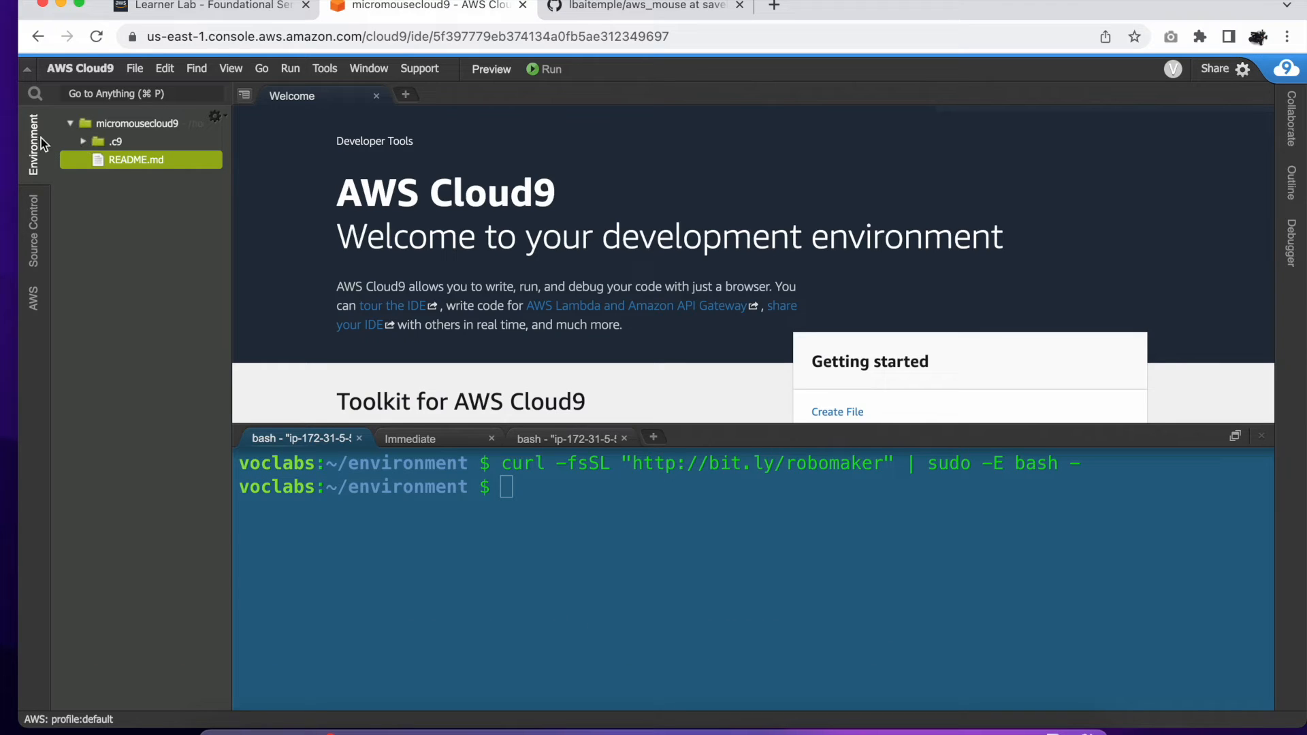
Step: Reboot the Cloud9 instance by running sudo reboot in the first terminal
click(236, 532)
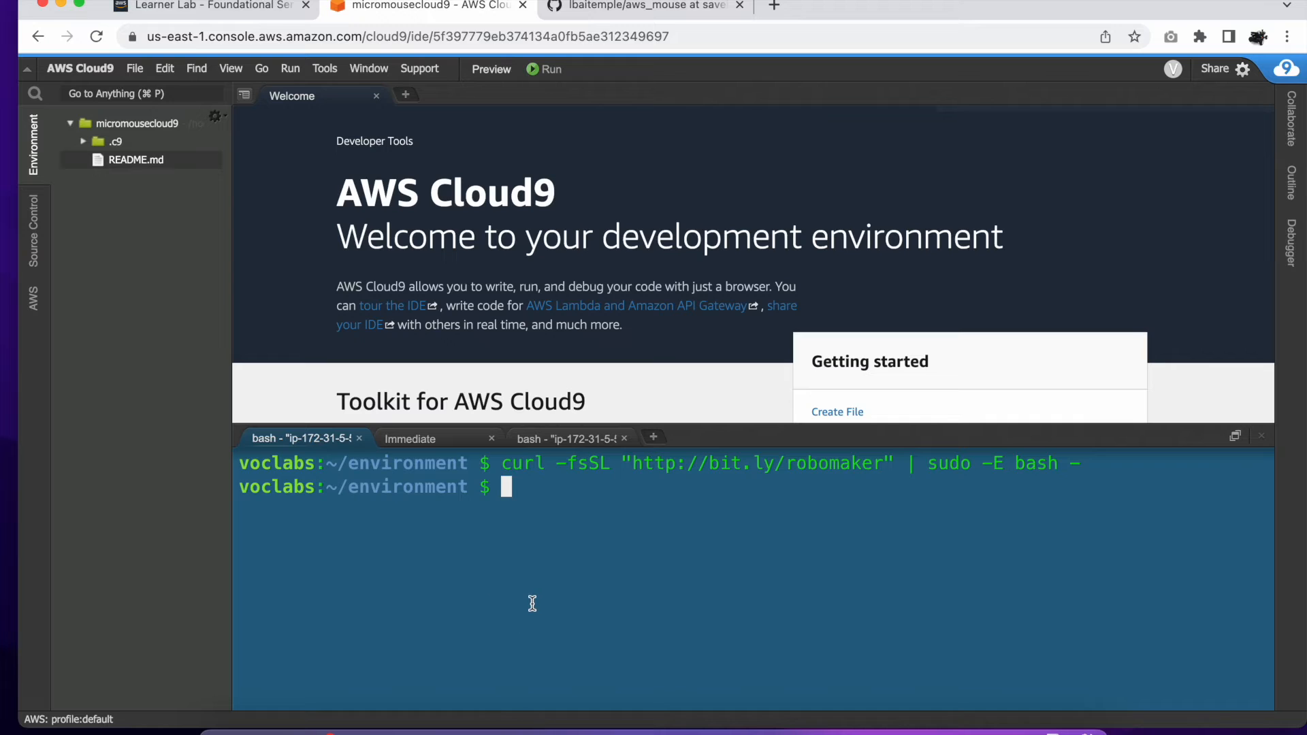
text(sudo reboot)
key(Return)
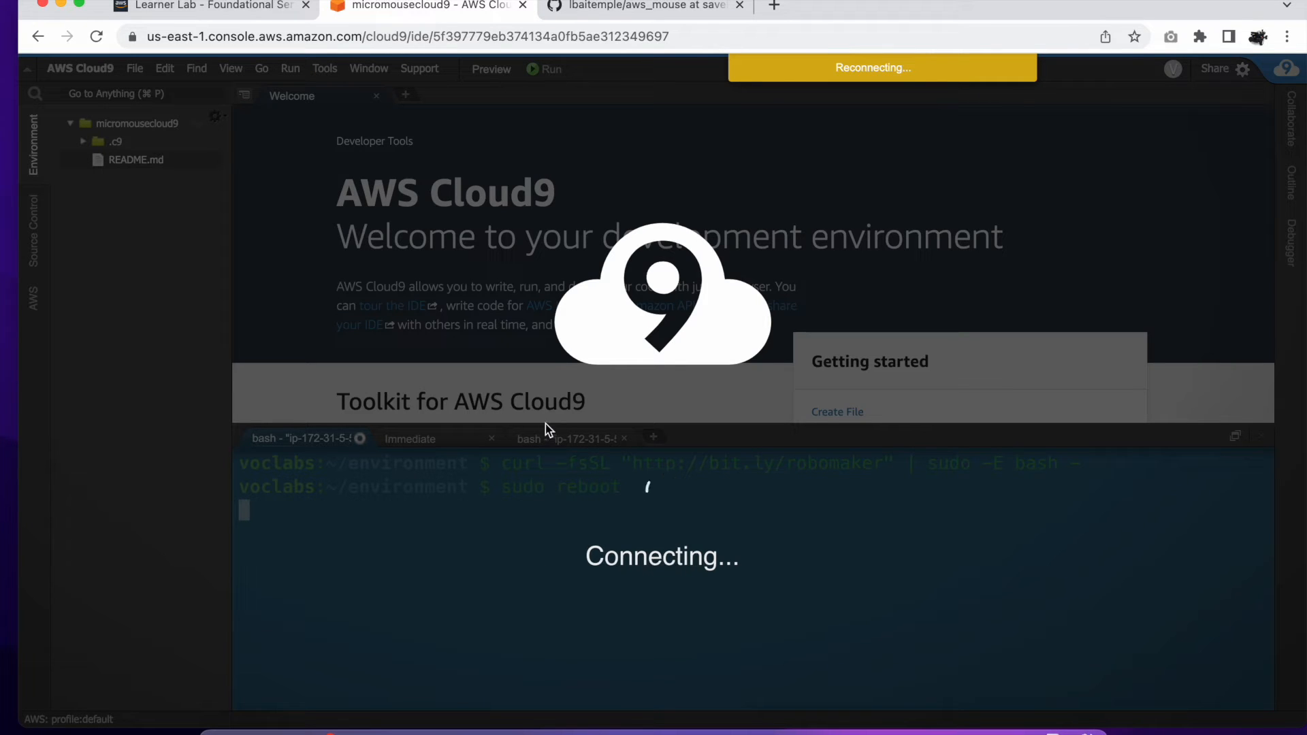
Step: Close the Cloud9 IDE page and open the AWS Management Console again from the Learner Lab
click(523, 6)
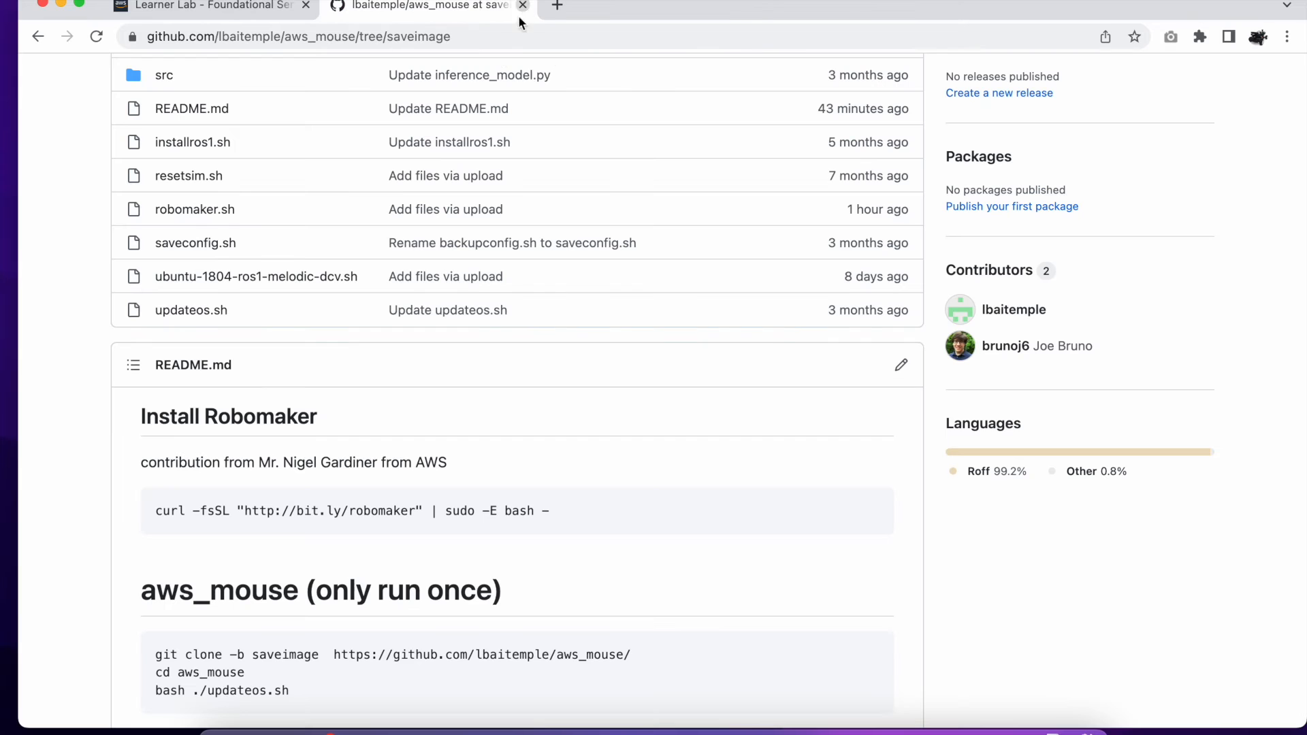
click(206, 9)
click(365, 141)
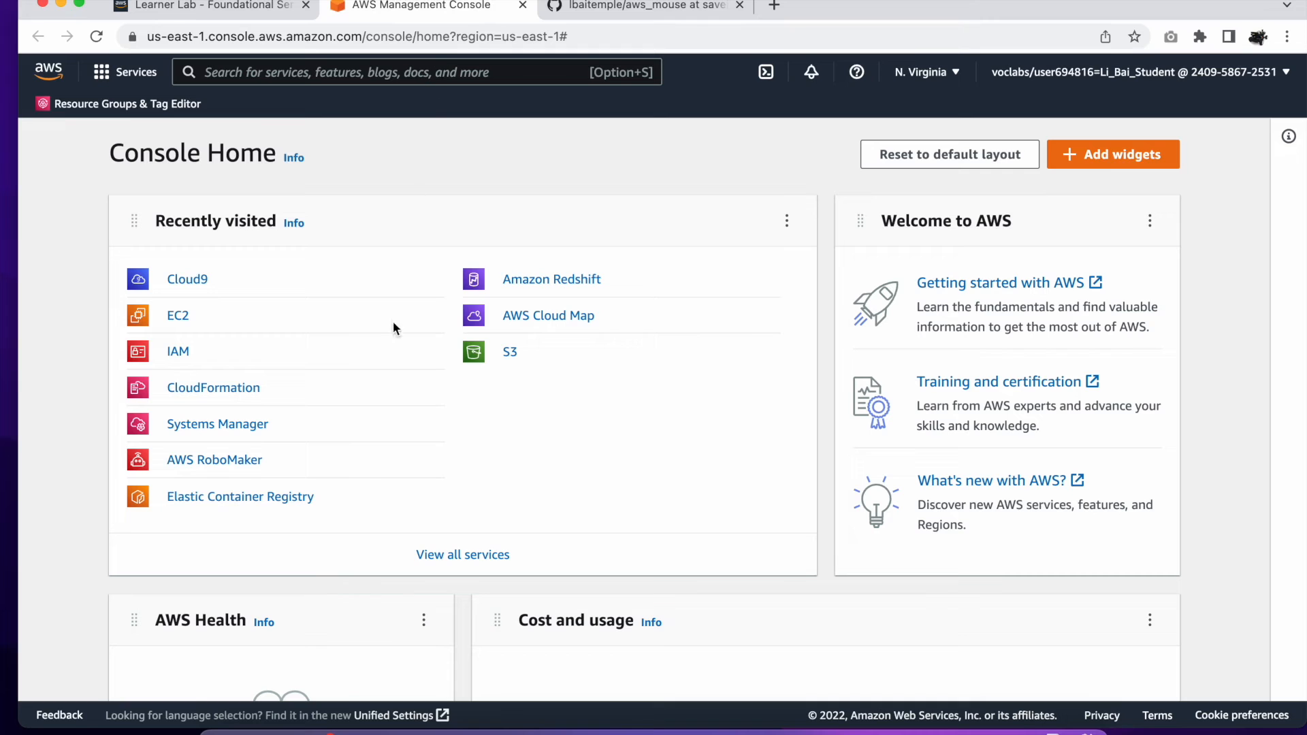
Step: Open the list of all AWS services and look through its categories for Cloud9
scroll(345, 510, down, 2)
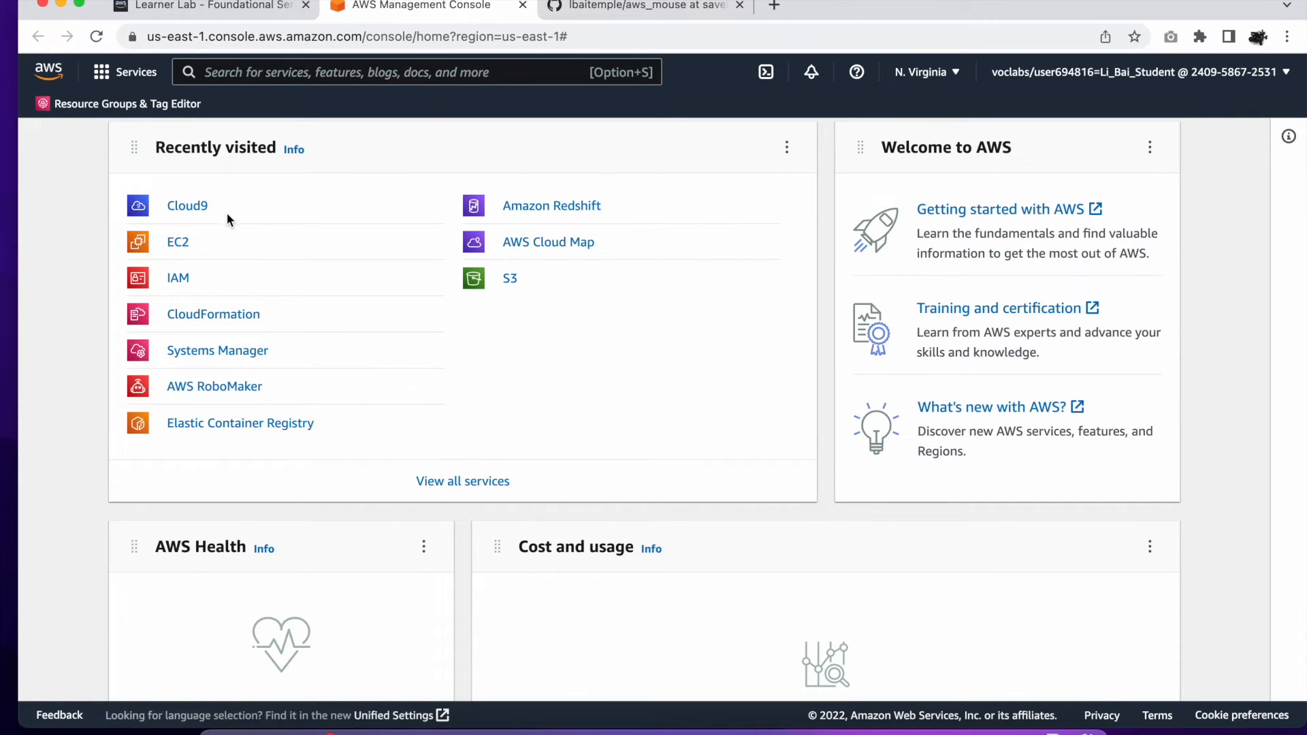
click(491, 481)
scroll(468, 560, down, 1)
scroll(468, 554, down, 5)
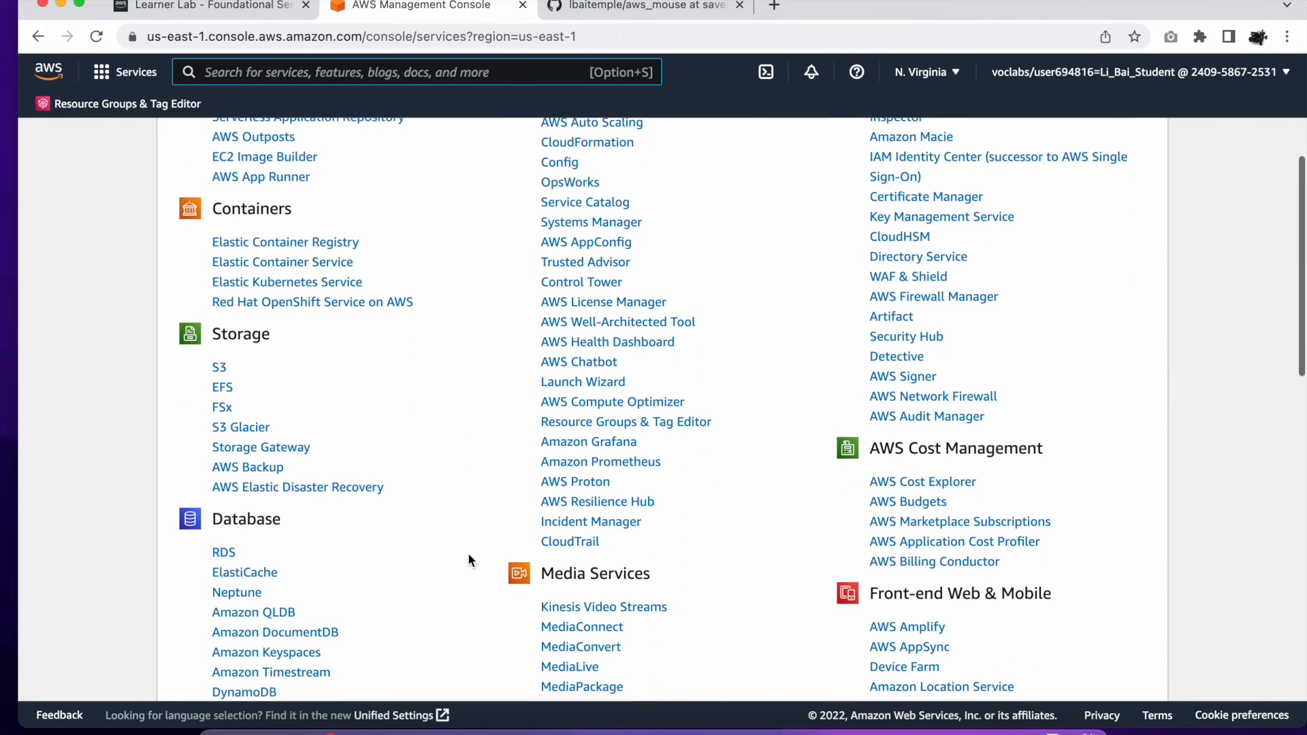
scroll(468, 559, down, 4)
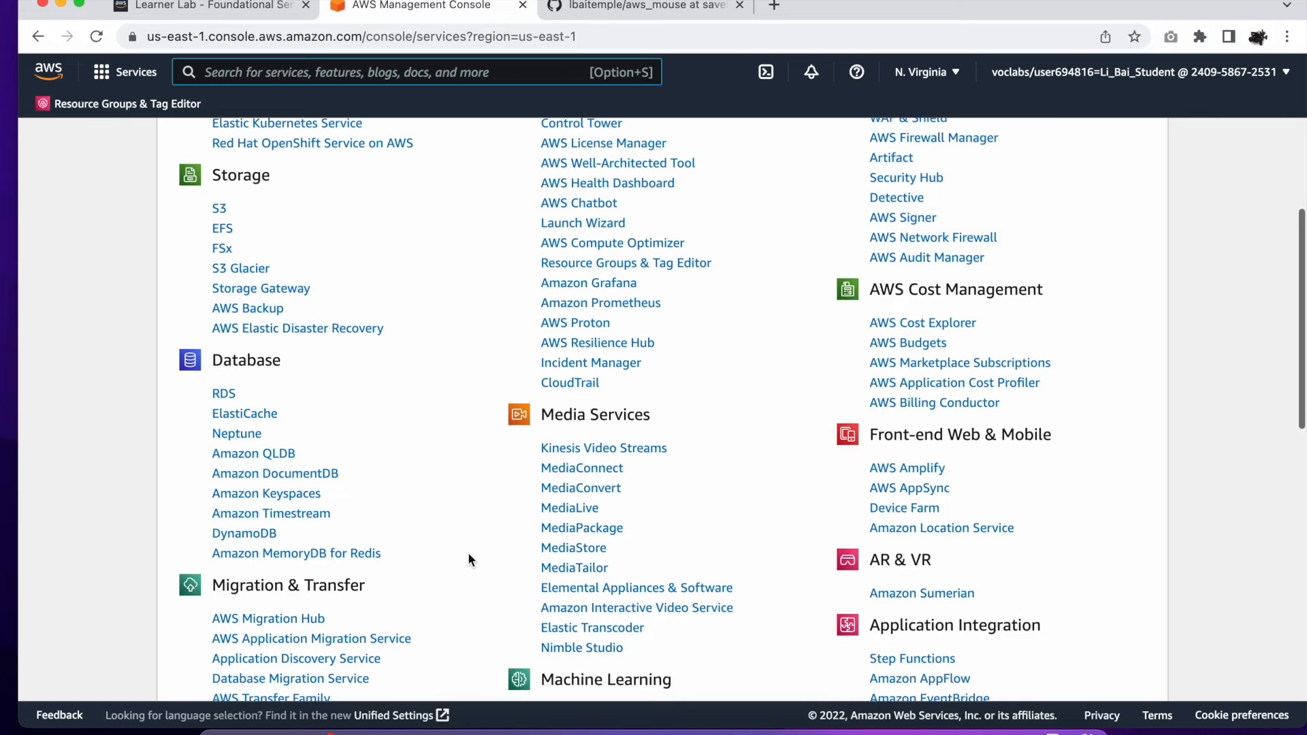
scroll(468, 559, down, 6)
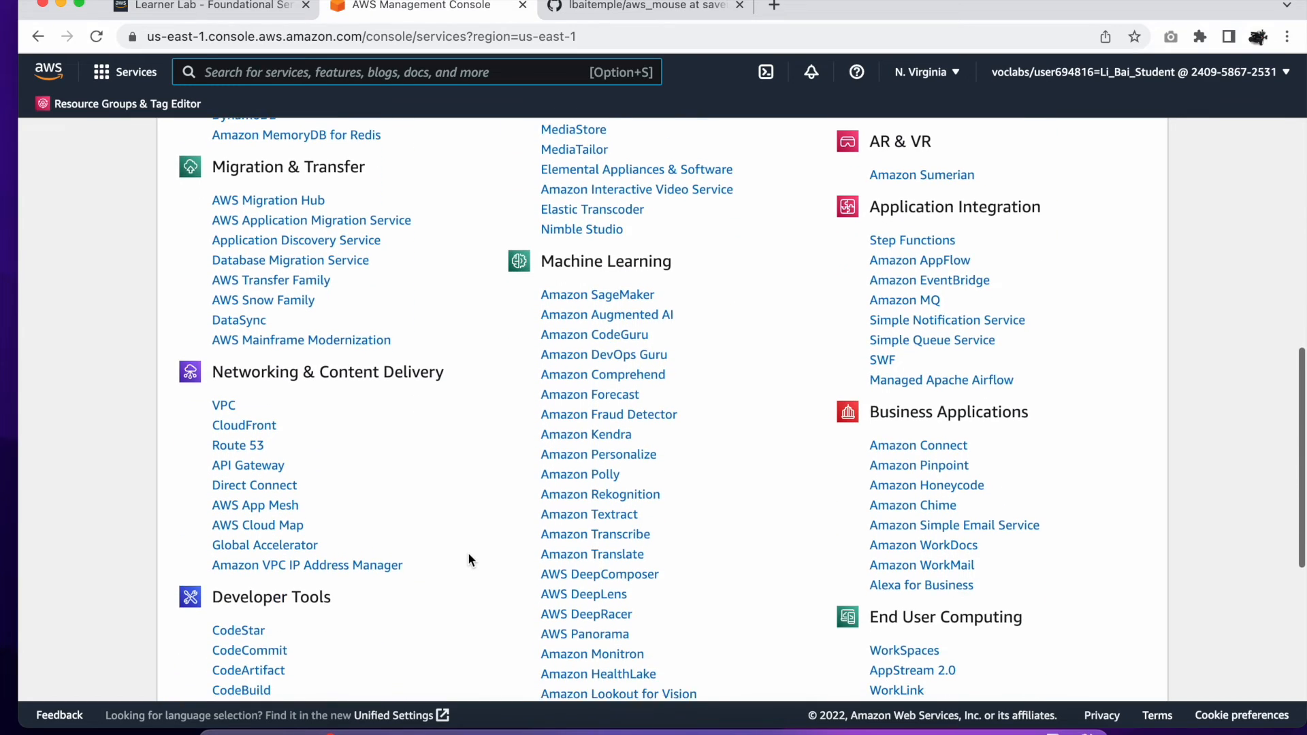
scroll(467, 559, down, 5)
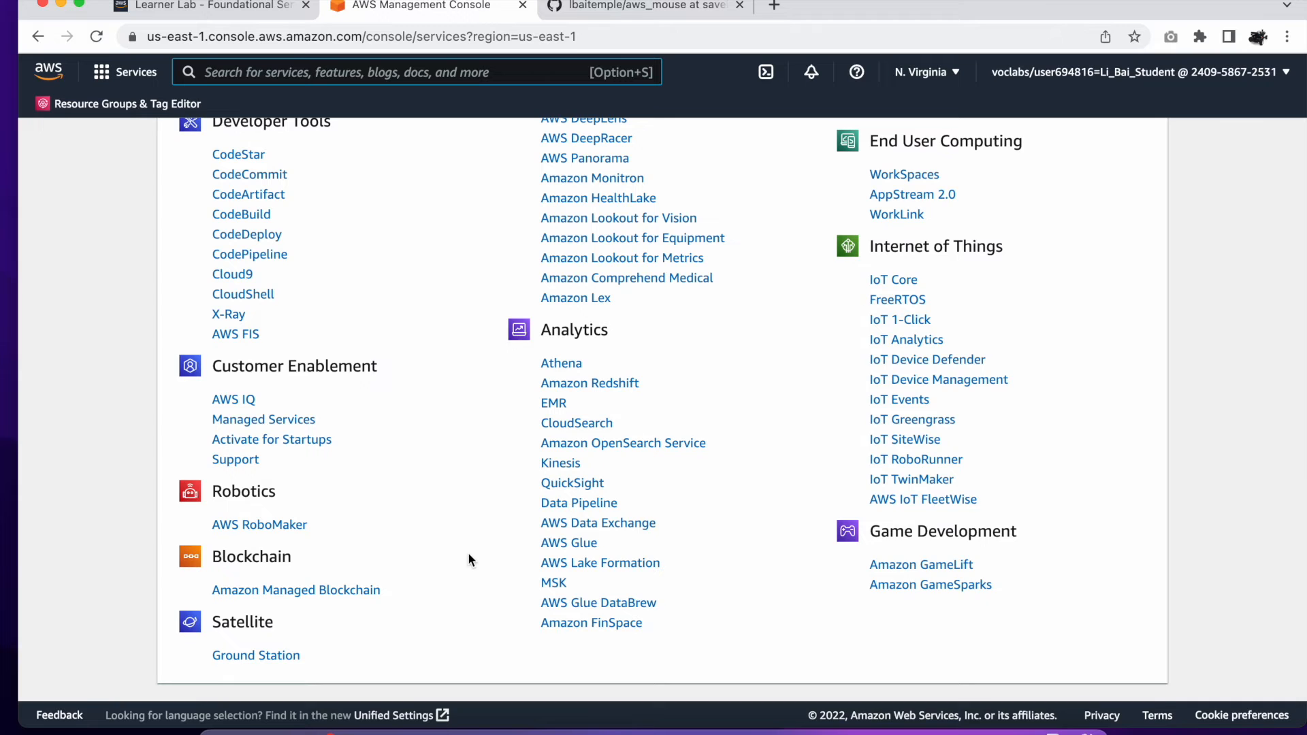
scroll(468, 560, up, 1)
Step: Find "cloud9" within the services page and look over the surrounding service categories
key(super+f)
text(cl)
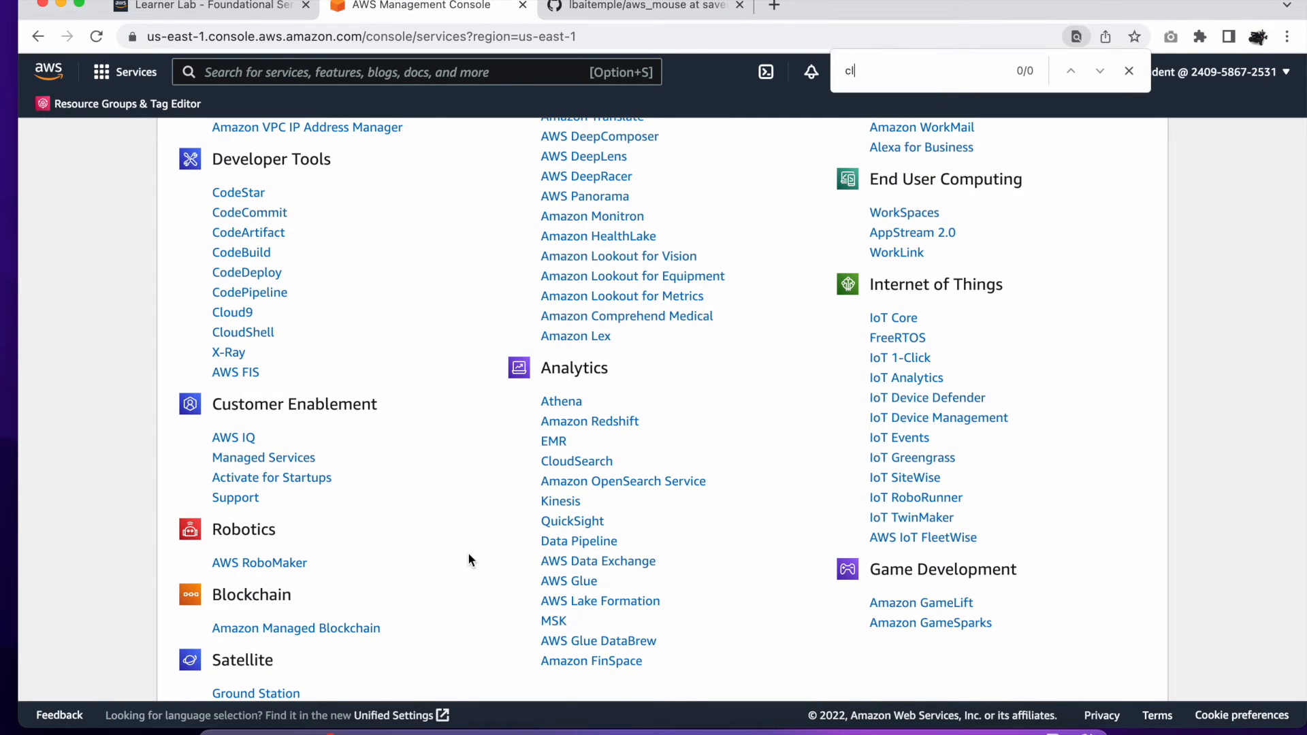
text(oud)
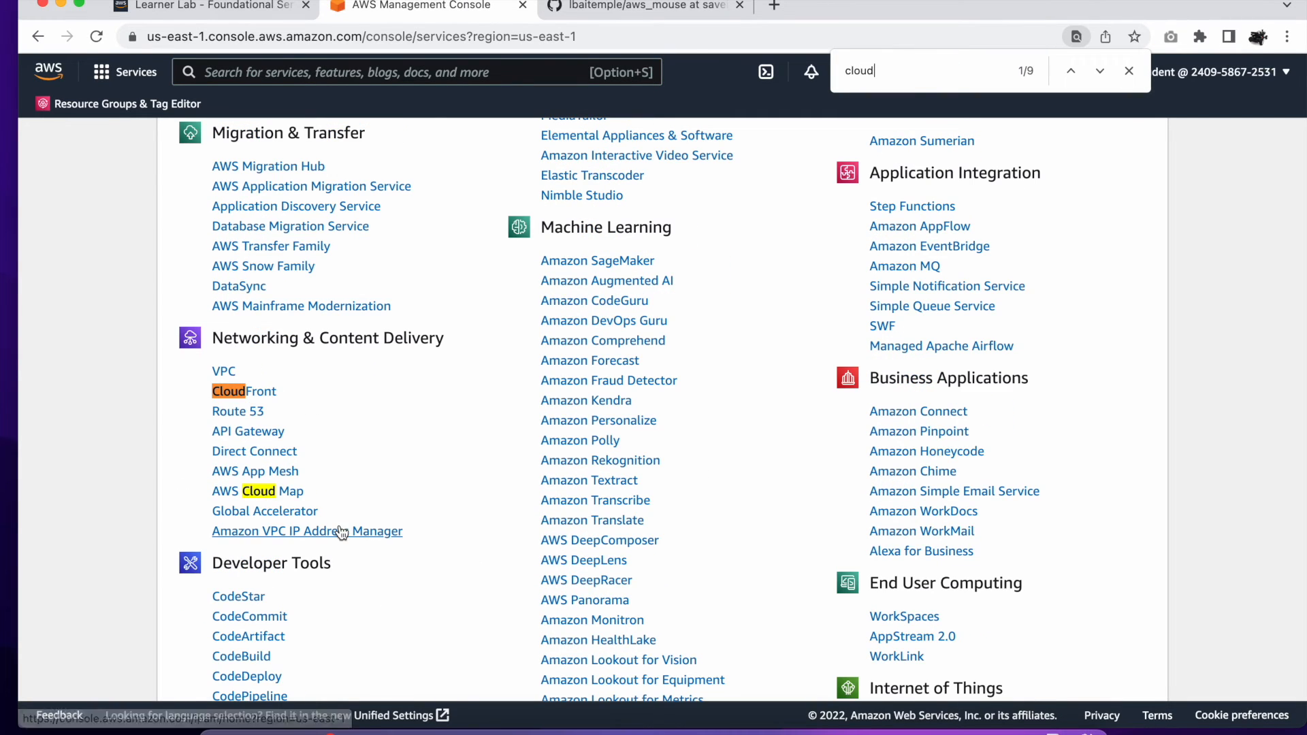
text(9)
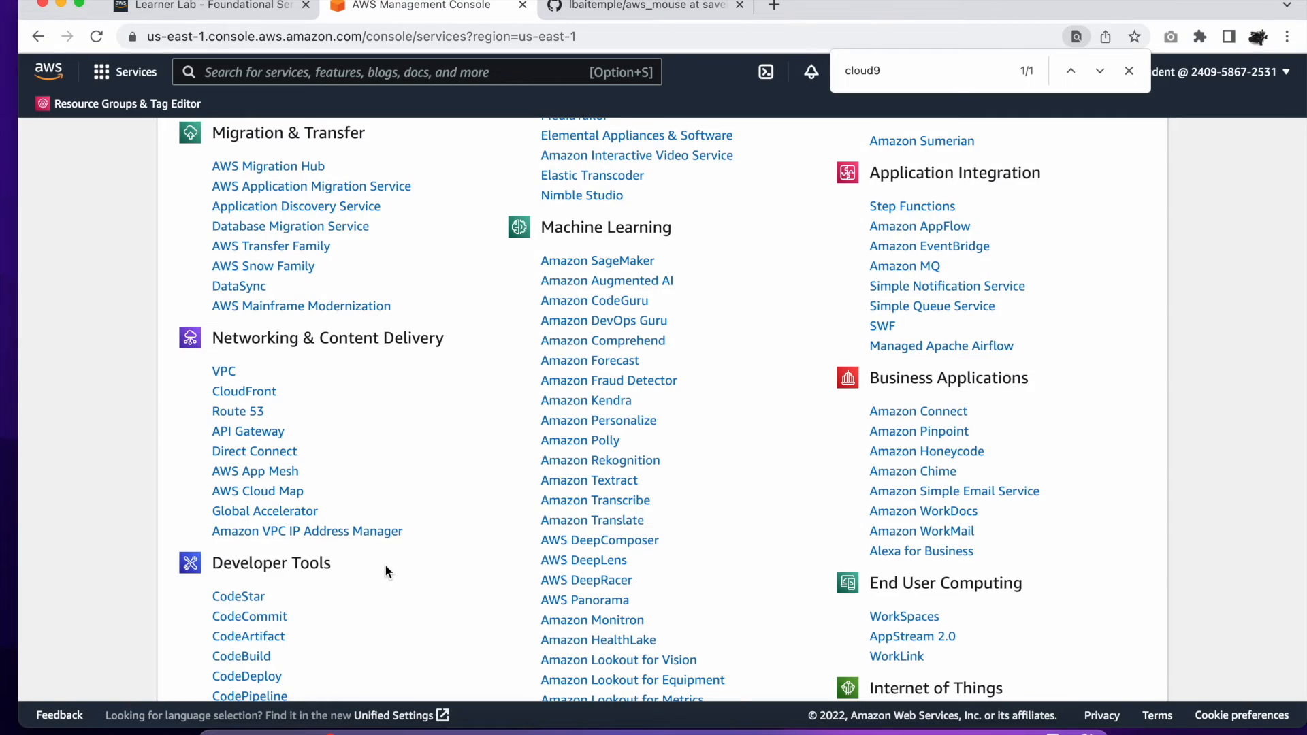
scroll(385, 564, up, 5)
scroll(385, 569, up, 10)
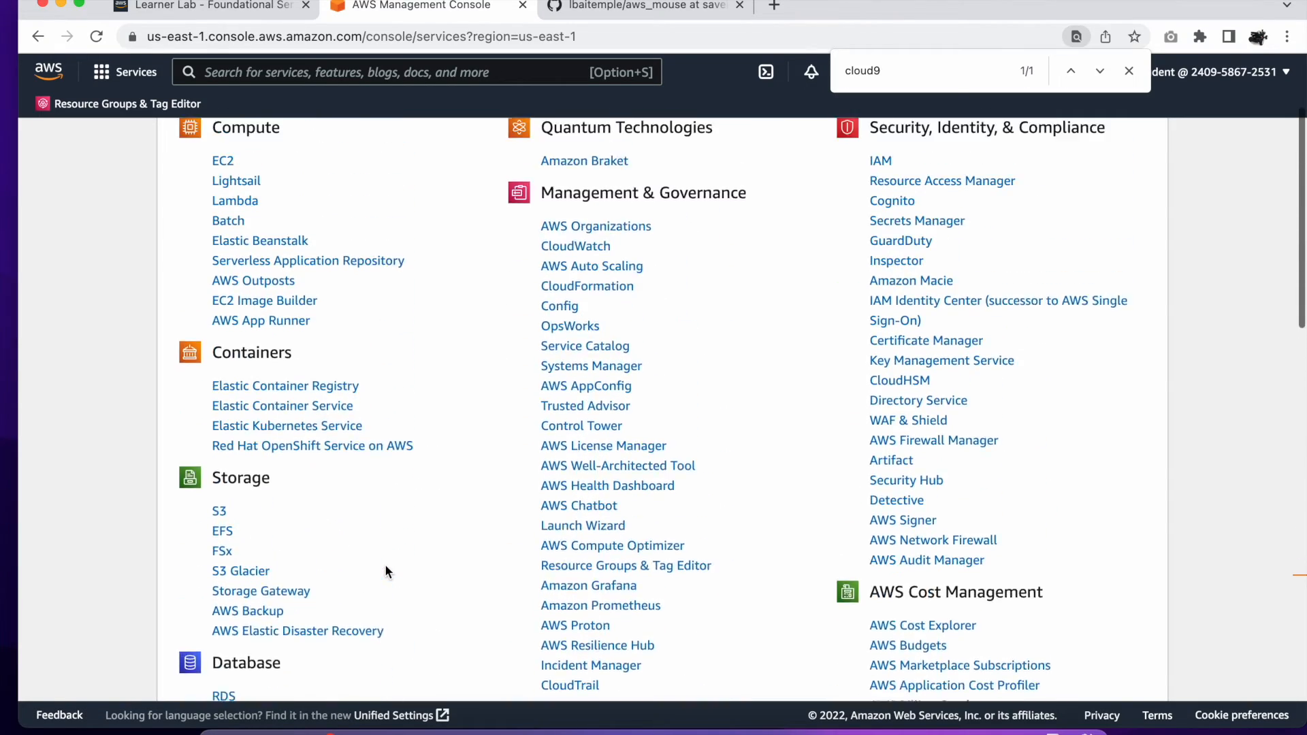
scroll(385, 563, down, 14)
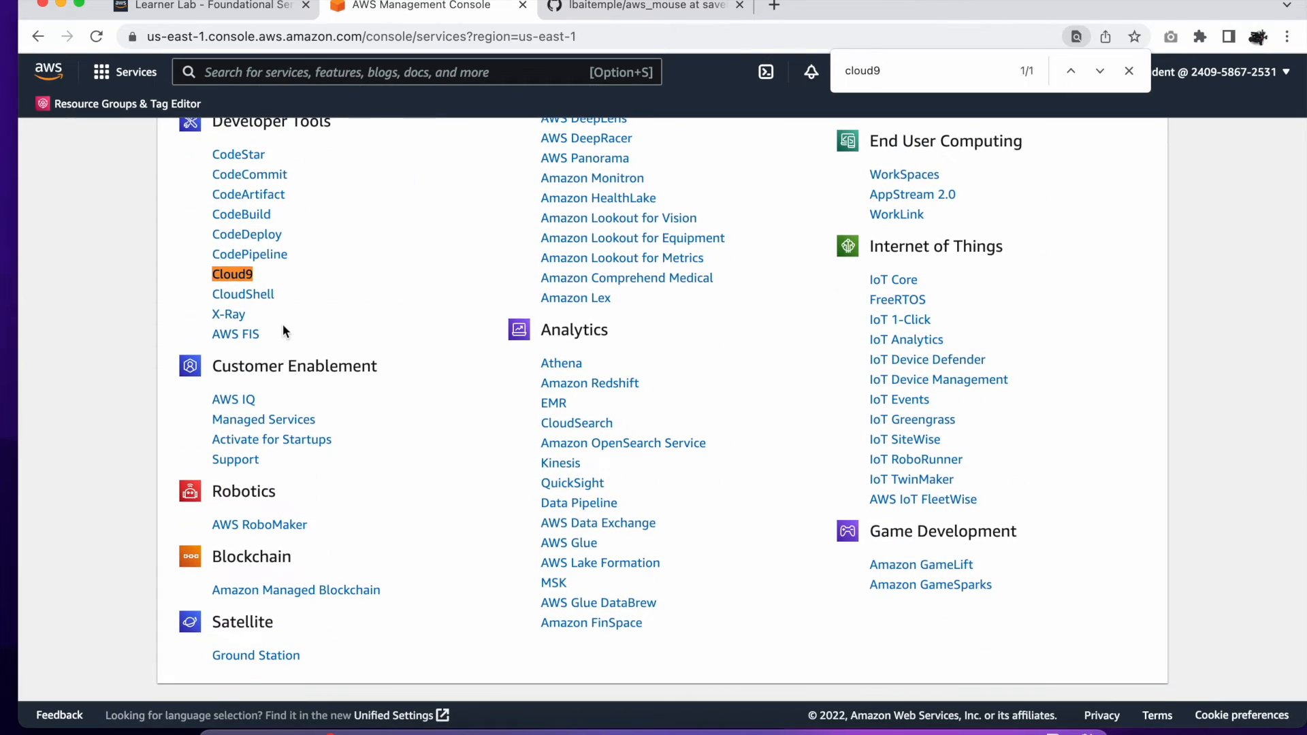
scroll(283, 325, up, 2)
scroll(428, 228, up, 7)
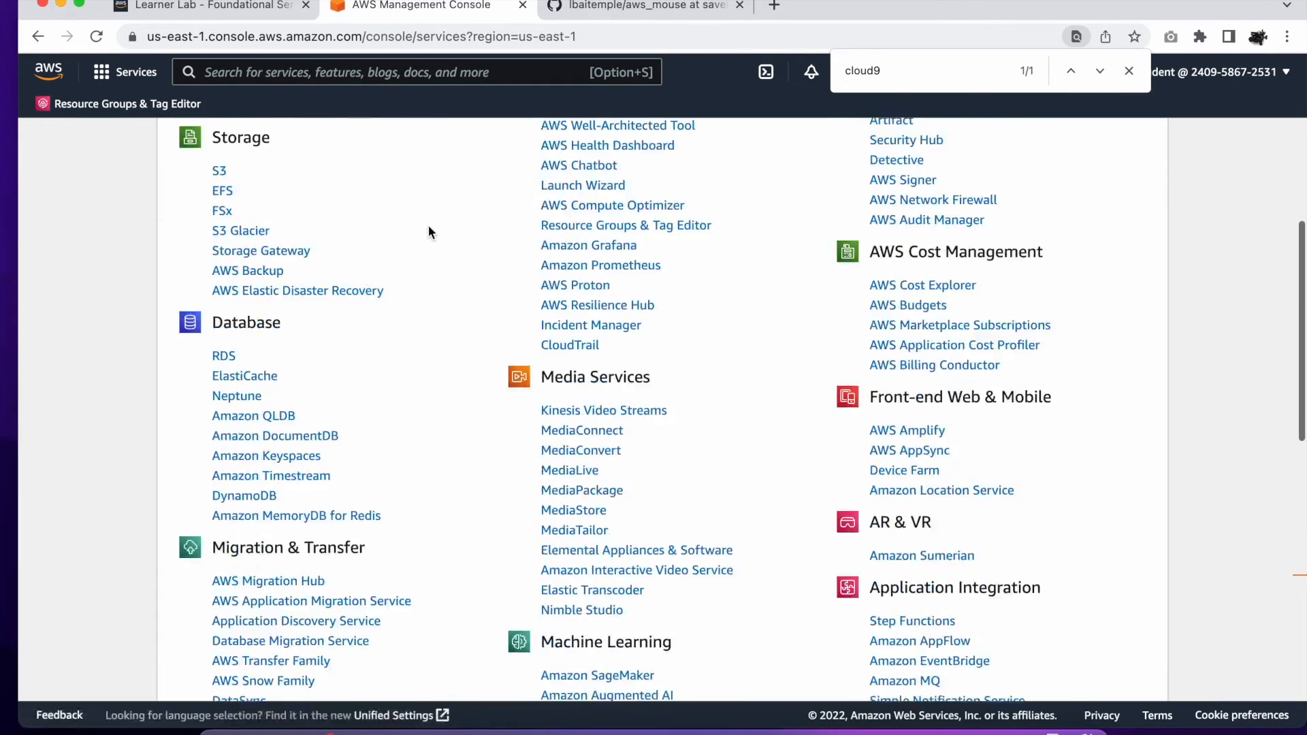
scroll(427, 228, up, 8)
Step: Search the AWS console for cloud9 and open the Cloud9 service
click(362, 73)
text(cloud9)
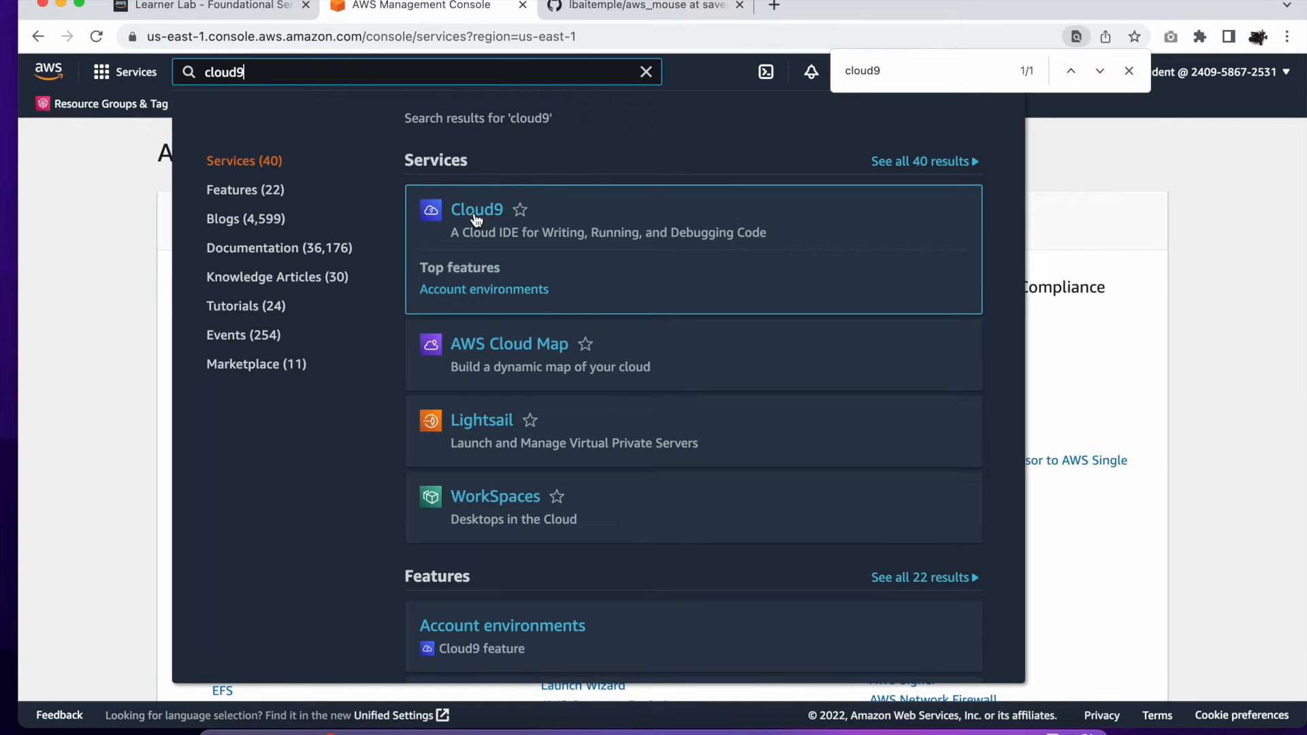
click(477, 212)
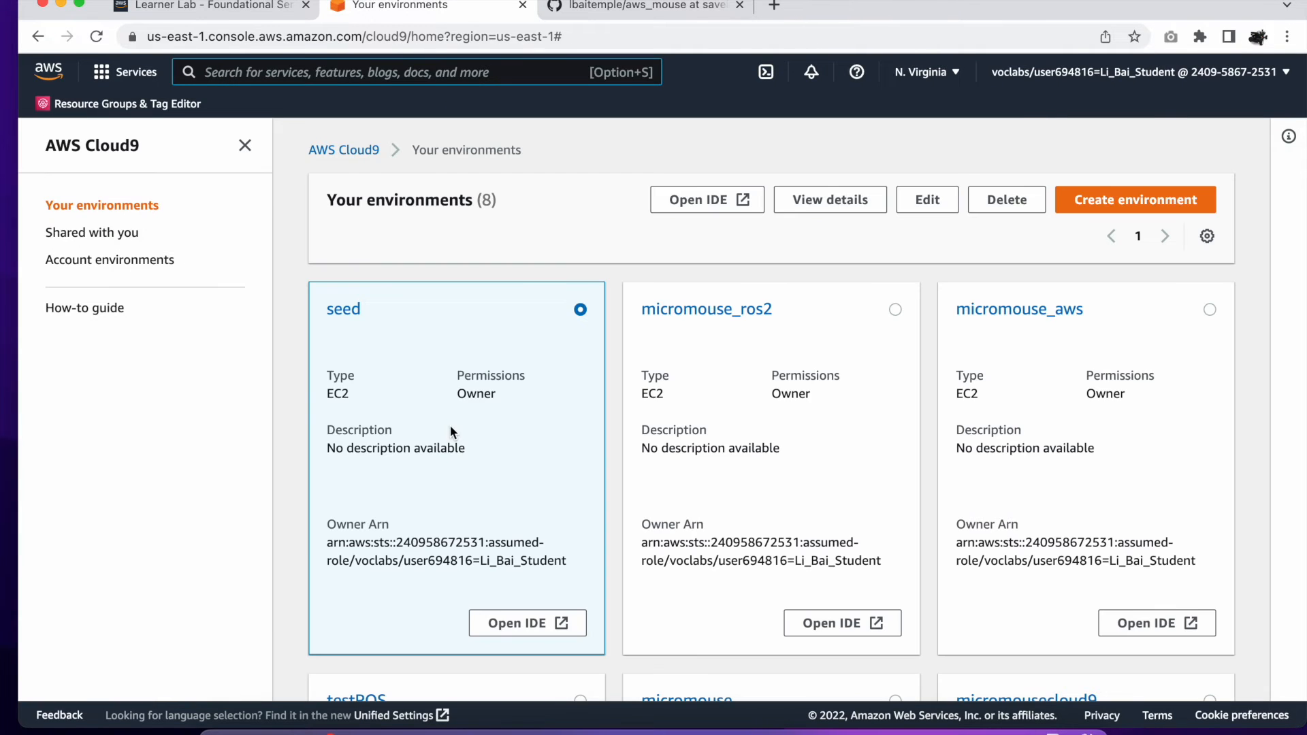
Step: Open the details of the micromousecloud9 environment and launch its Cloud9 IDE
scroll(460, 521, down, 5)
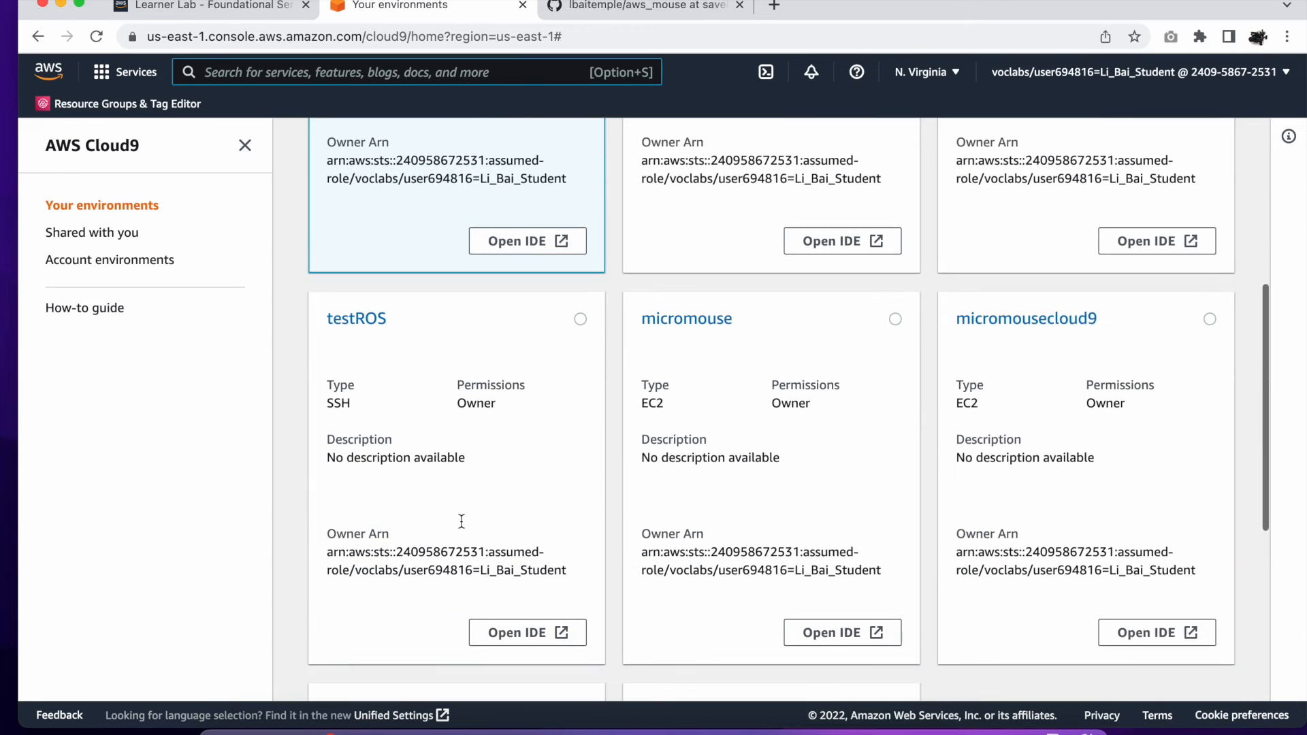
scroll(461, 521, down, 2)
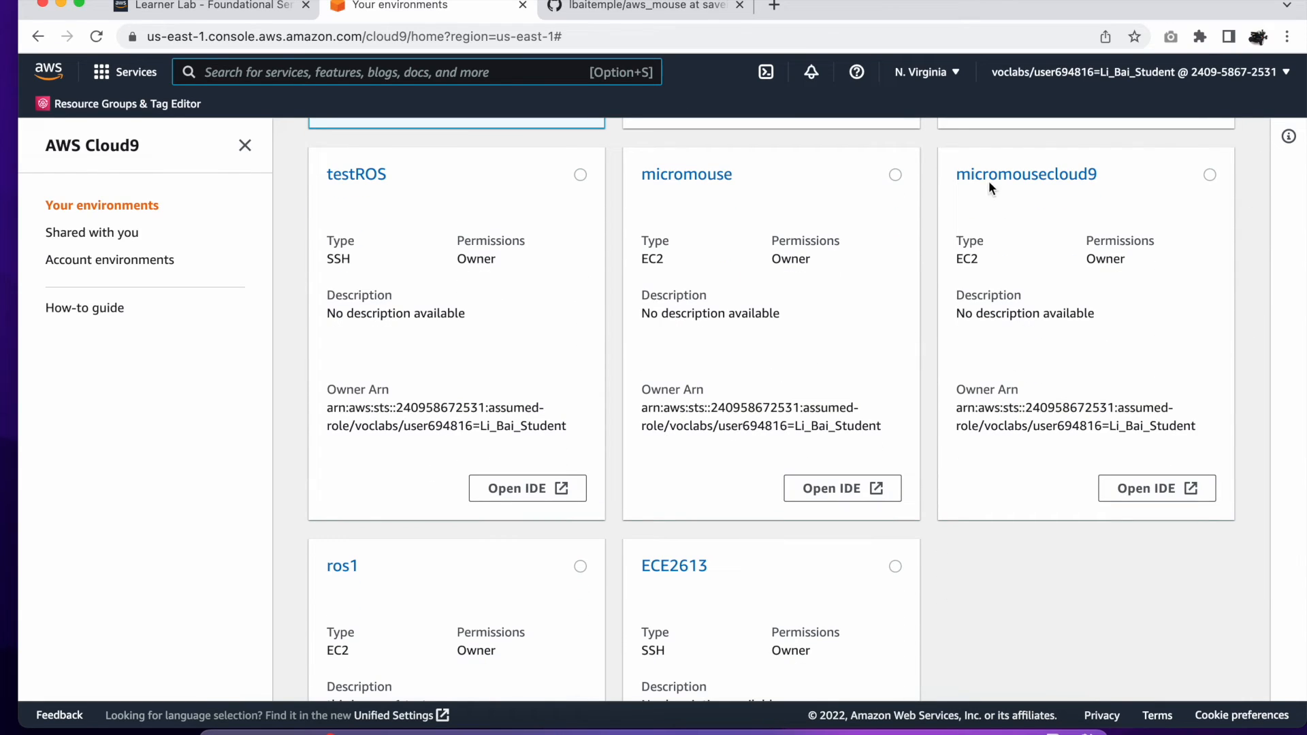
click(1047, 181)
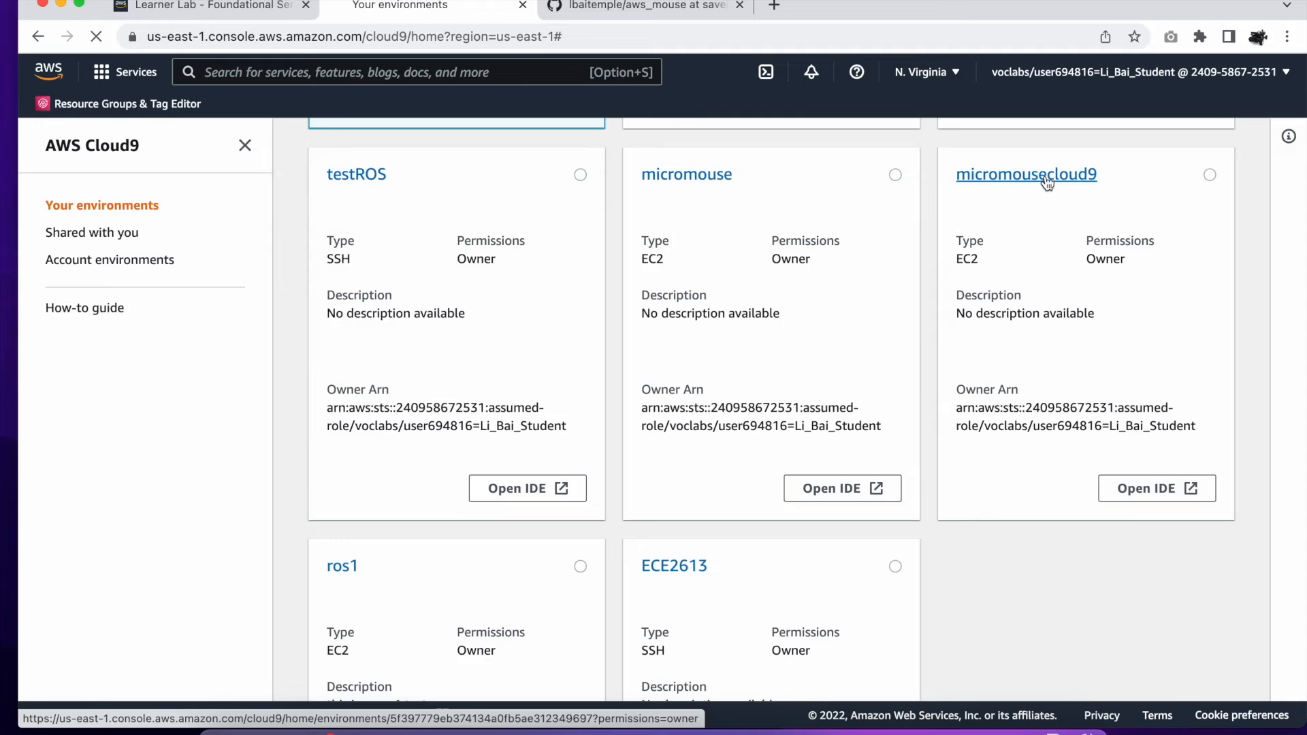
click(993, 211)
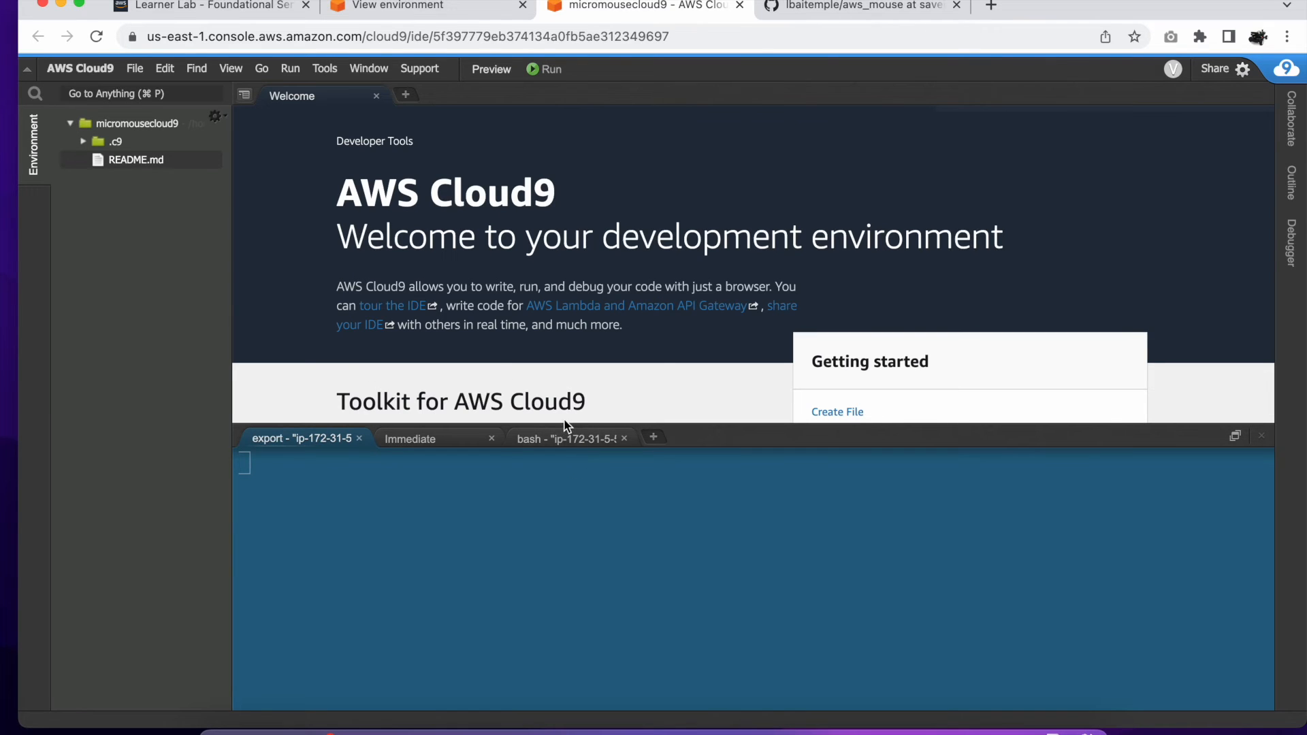
Step: Enlarge the terminal pane and preview the running application in a separate browser tab
drag(569, 423, 569, 366)
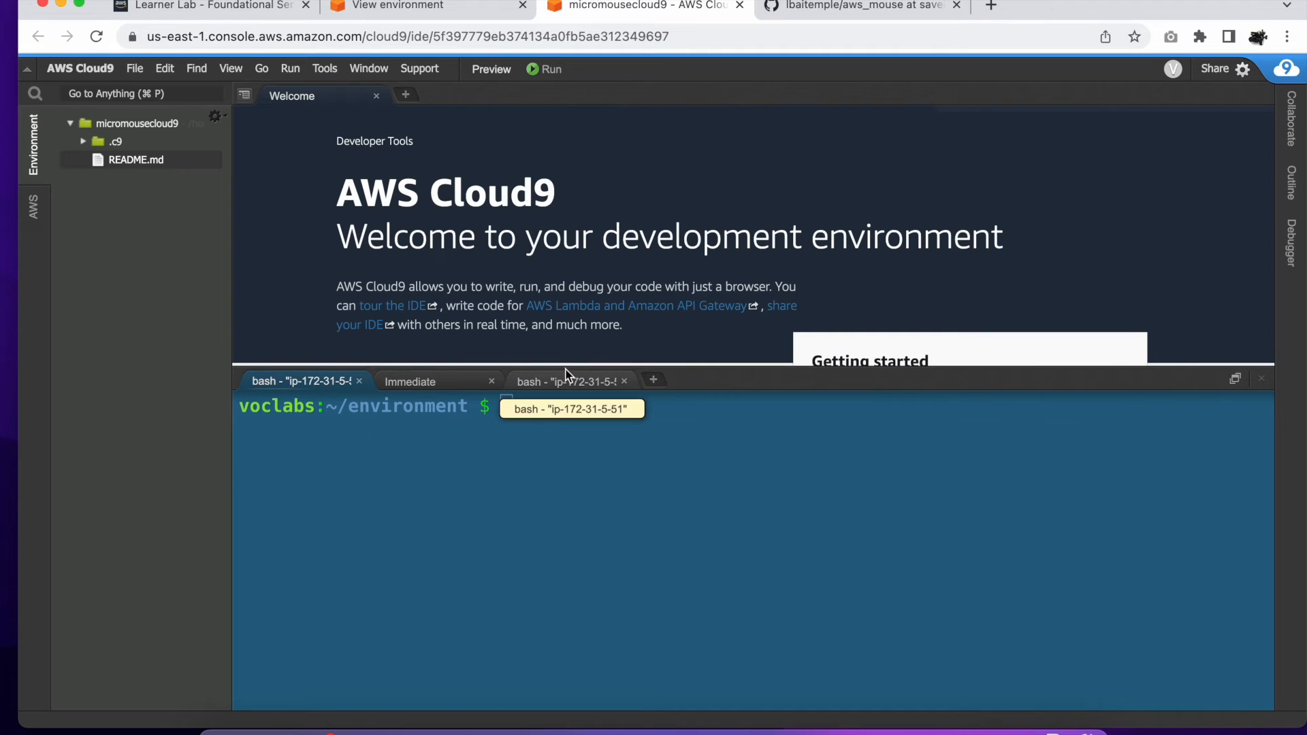
click(489, 73)
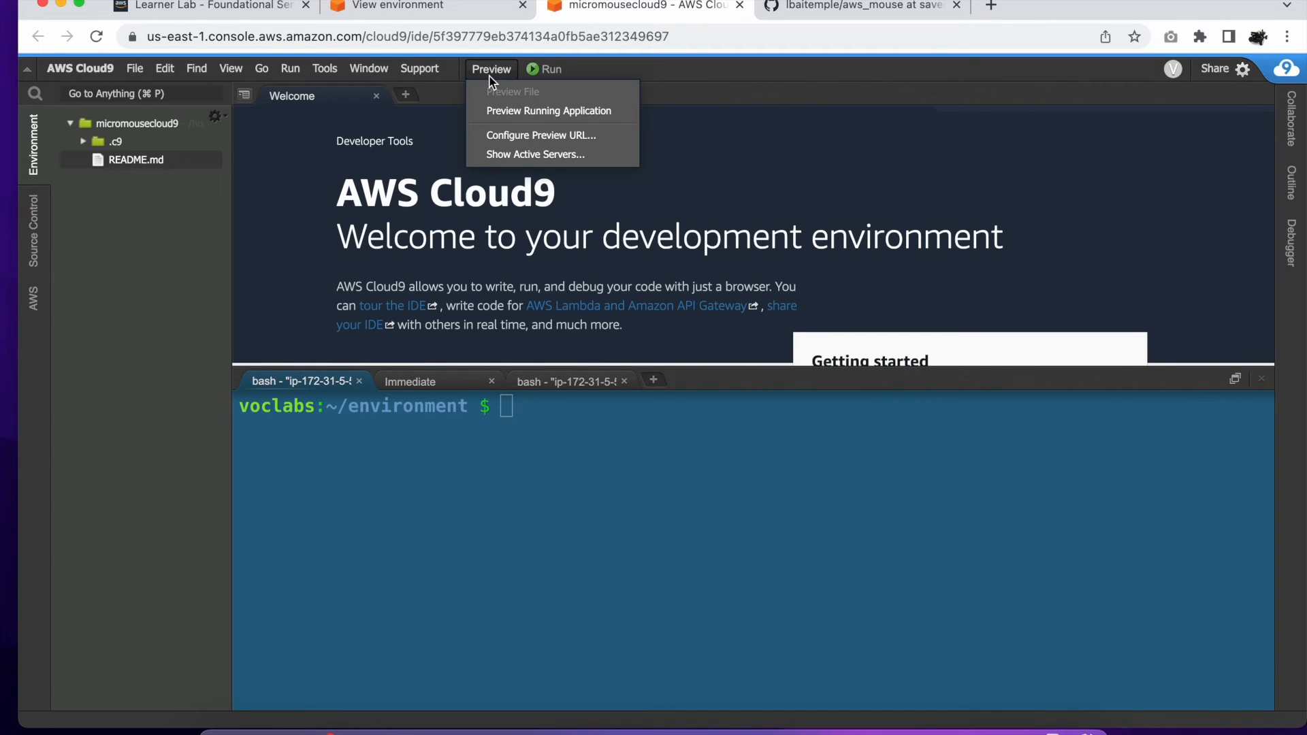
click(489, 113)
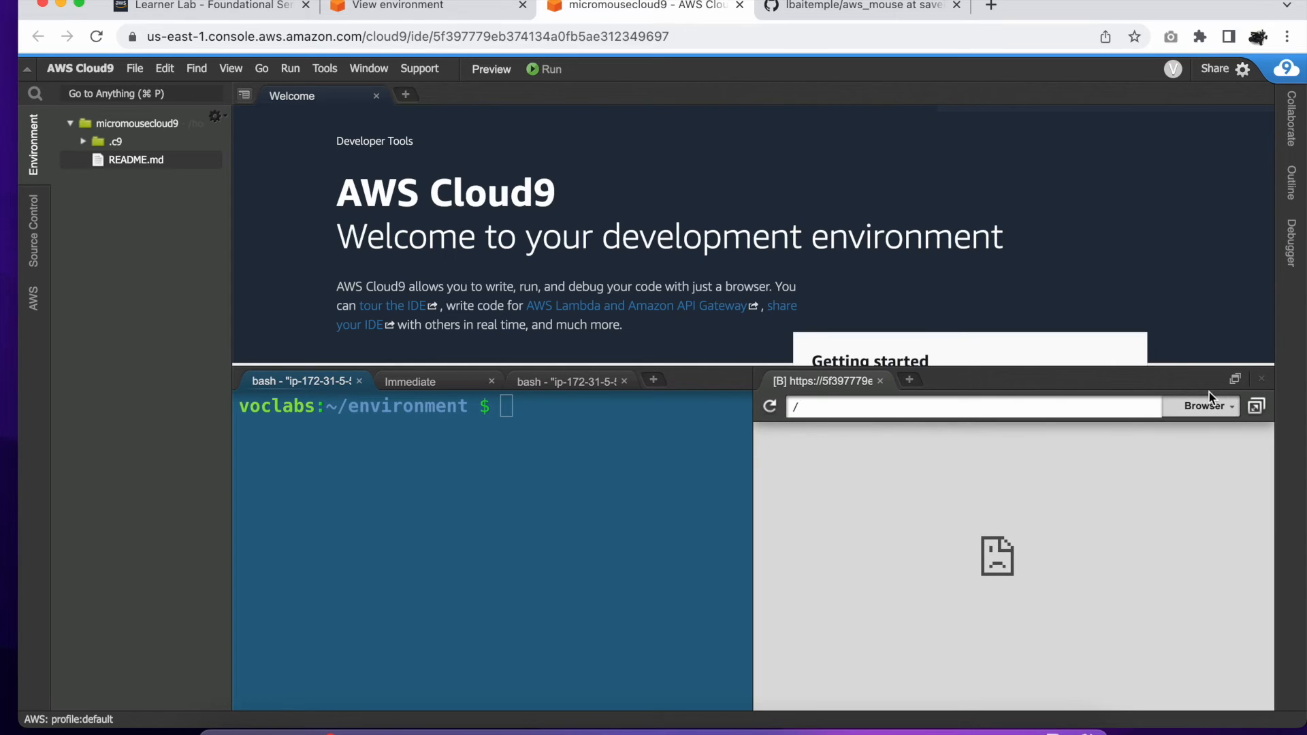
click(1256, 406)
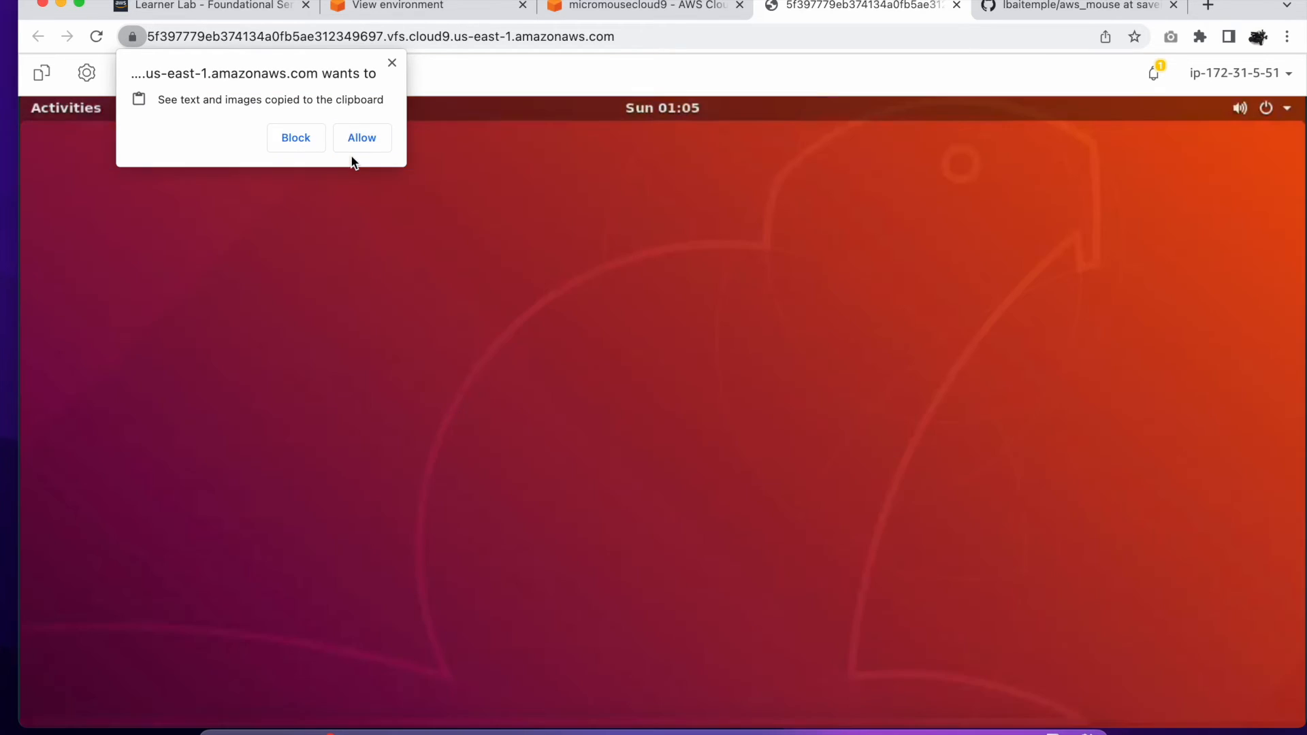
Step: Allow clipboard access for the remote desktop and dismiss the Ubuntu 20.04.4 LTS upgrade offer
click(362, 138)
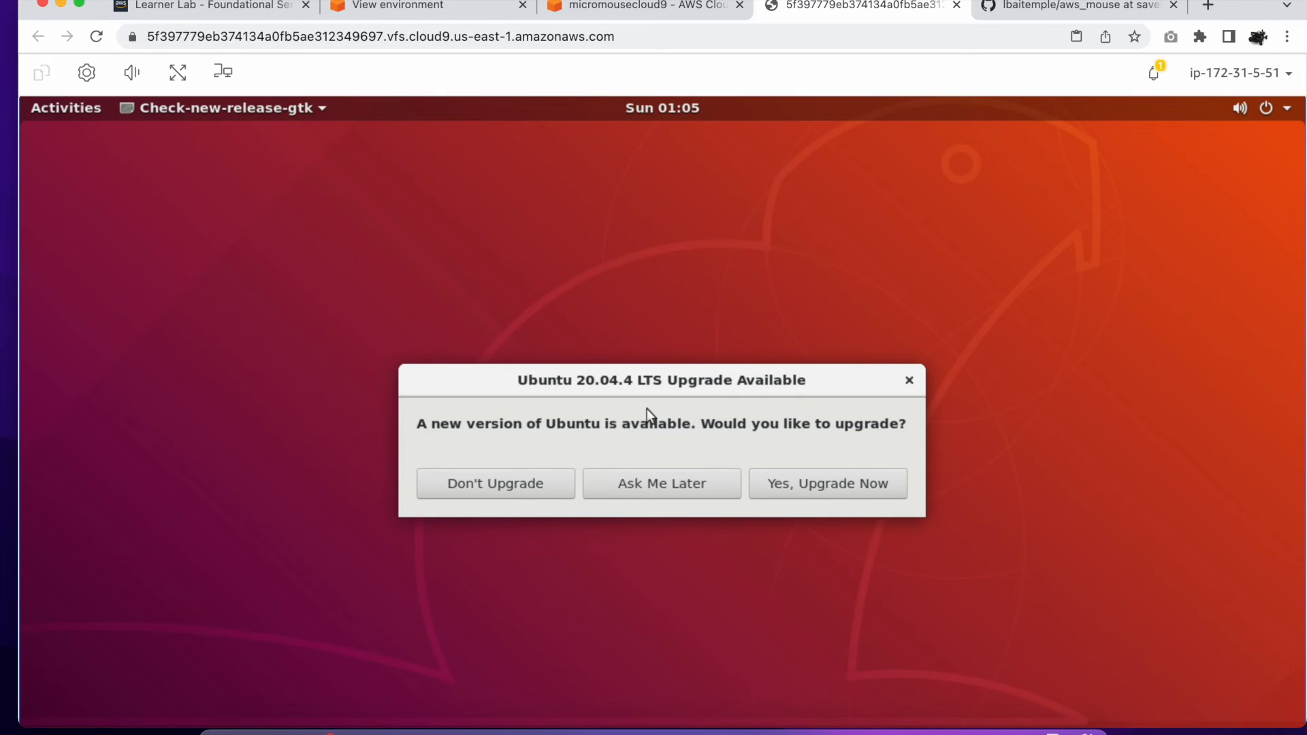
click(910, 380)
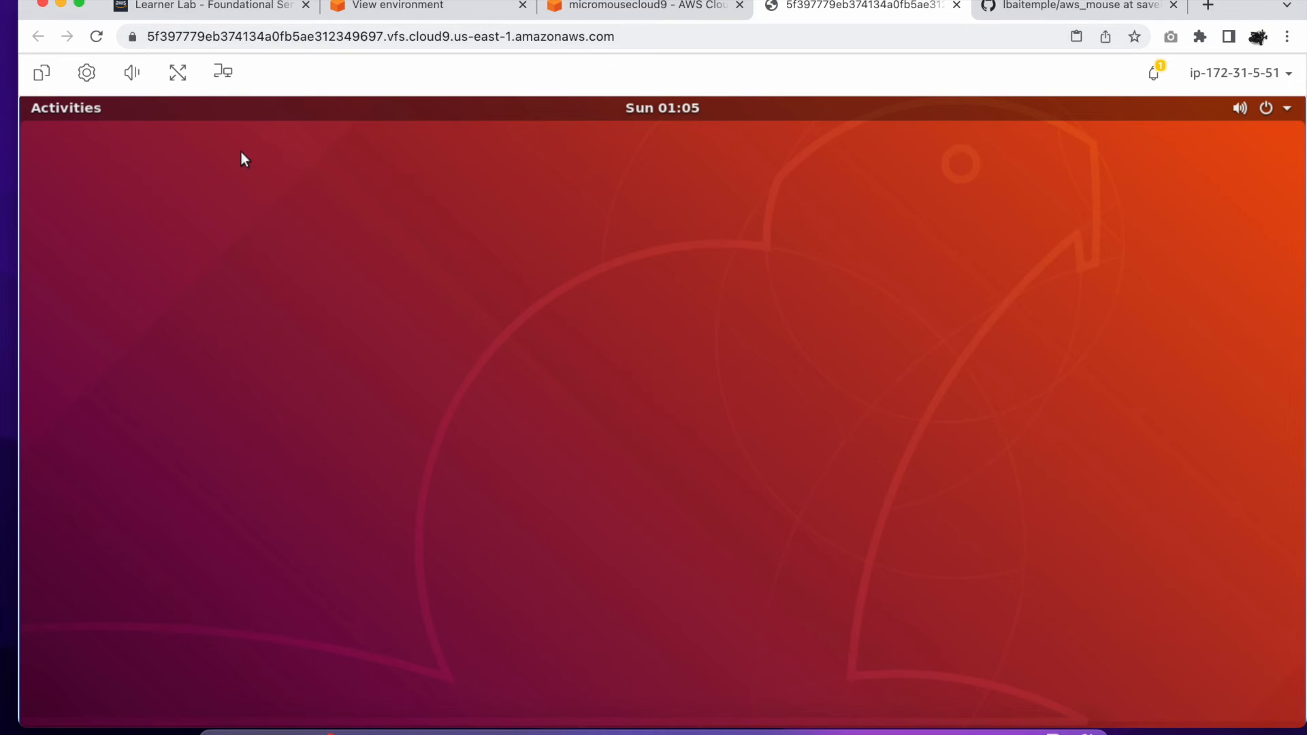
Step: Close the preview pane inside the Cloud9 IDE, and run export DISPLAY=:0 followed by xeyes in the first terminal
click(614, 7)
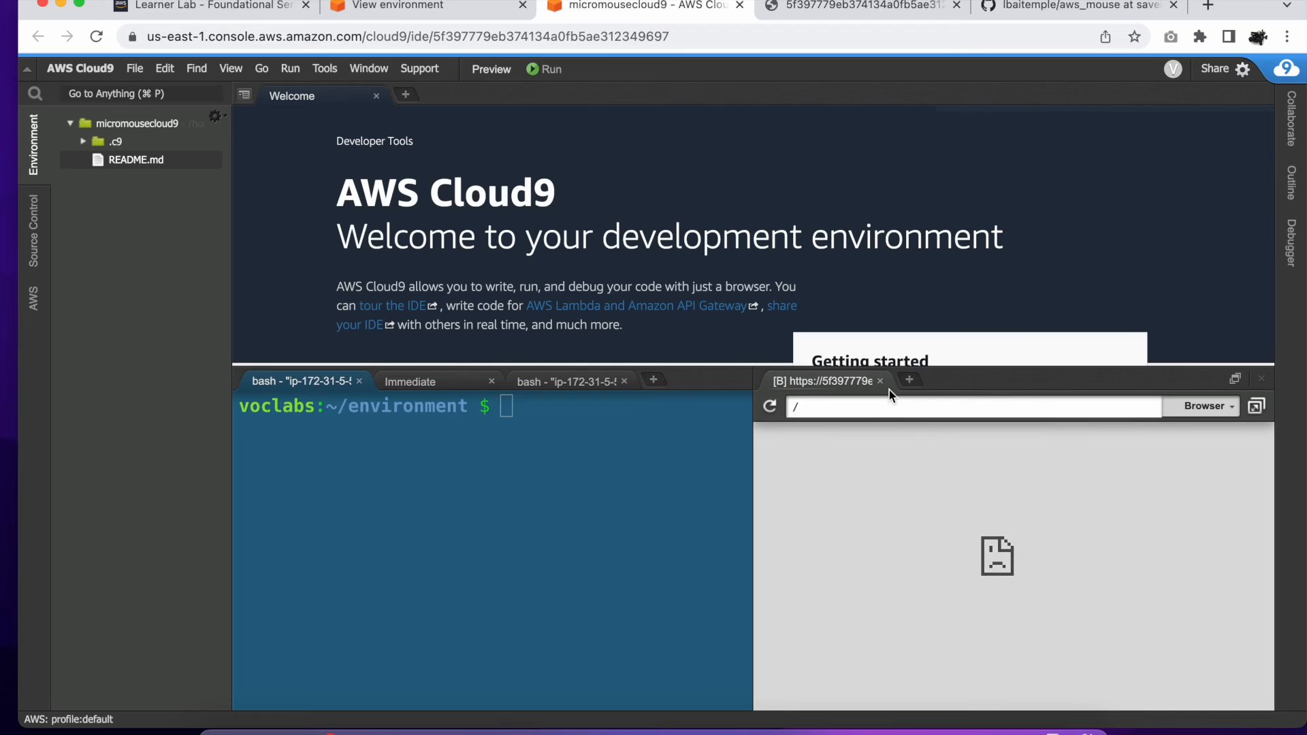
click(879, 381)
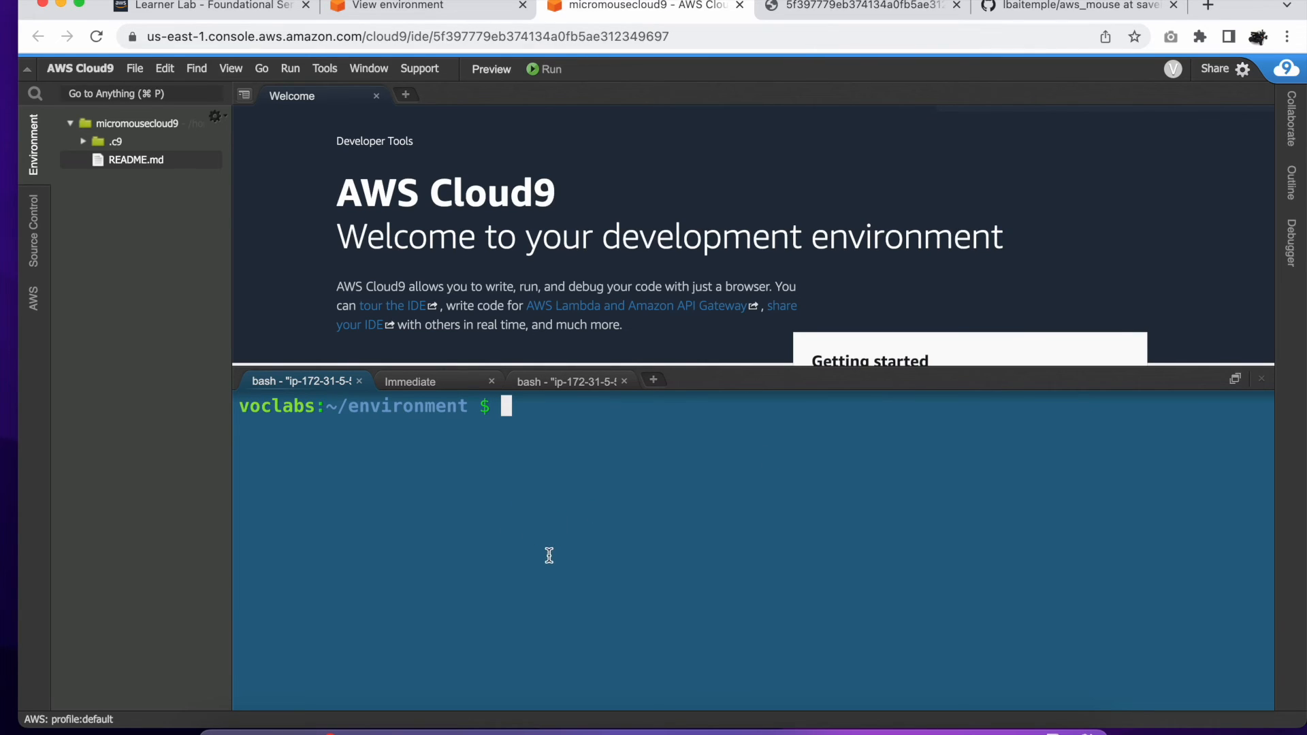
text(export DISPLAY=:0)
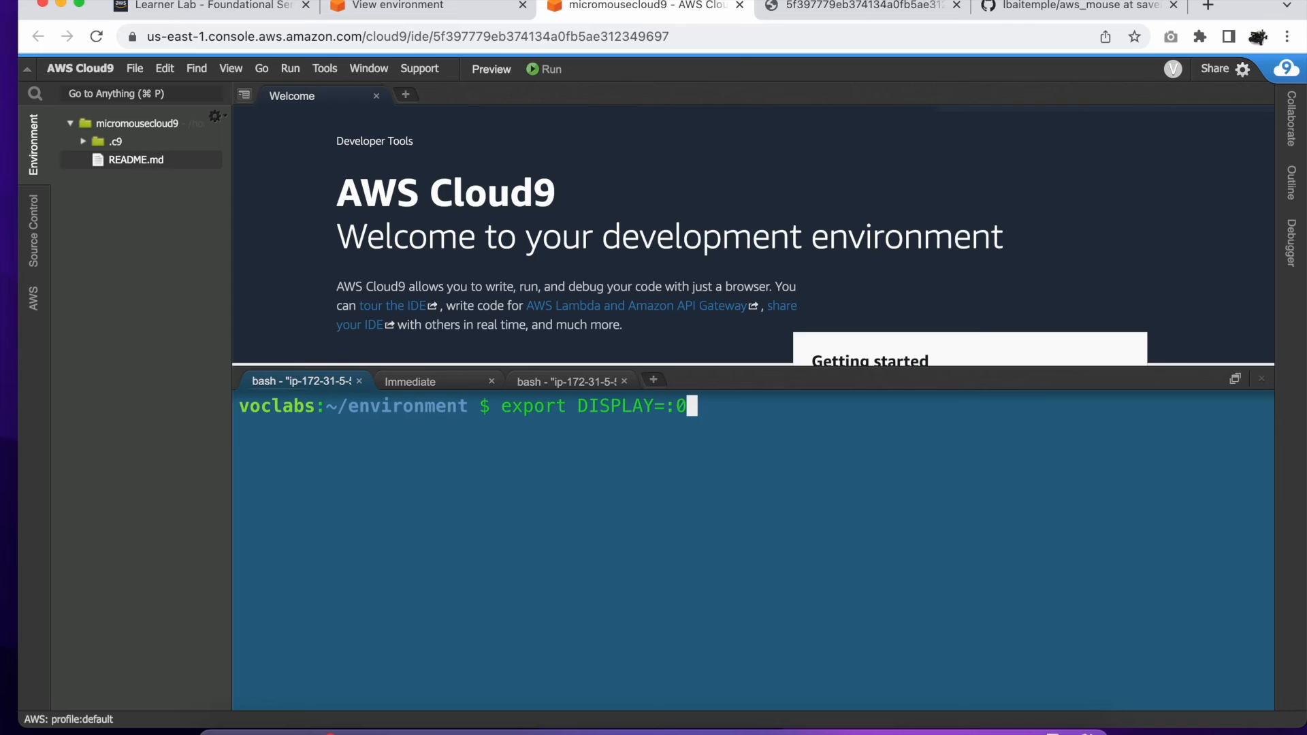
key(Return)
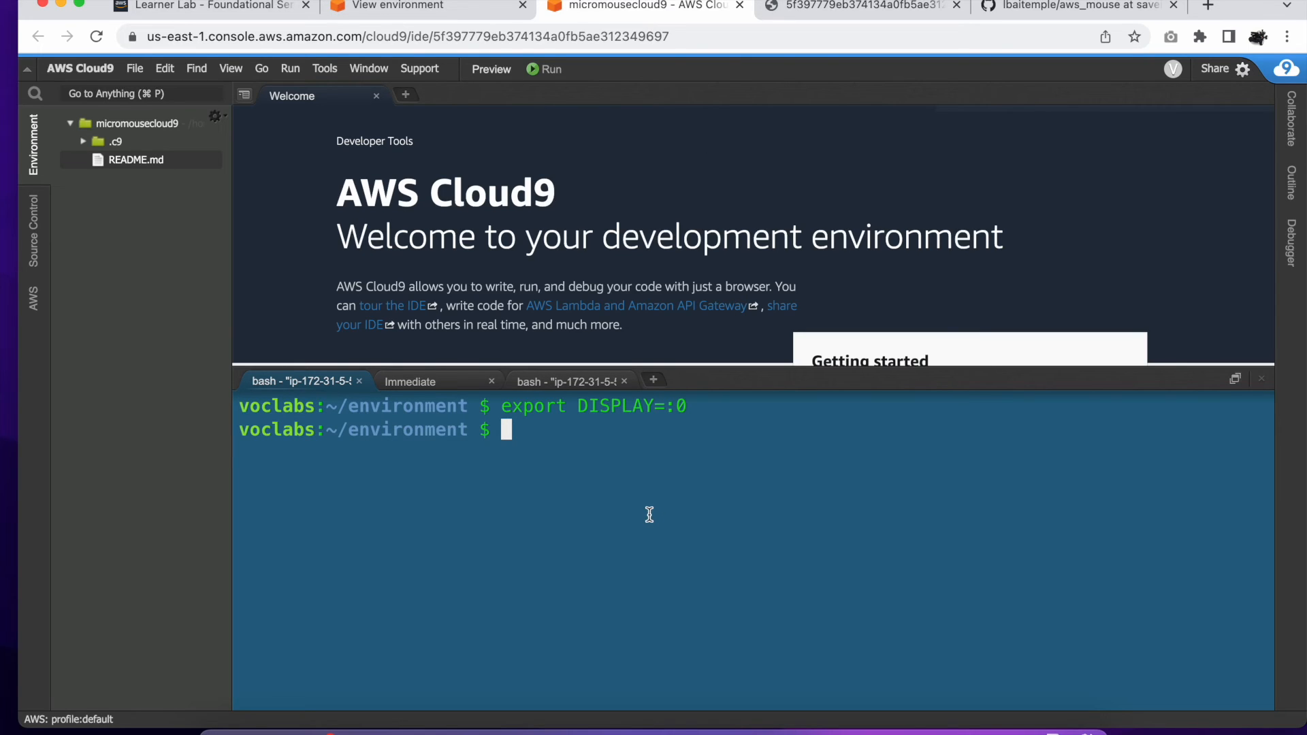
text(xeyes)
key(Return)
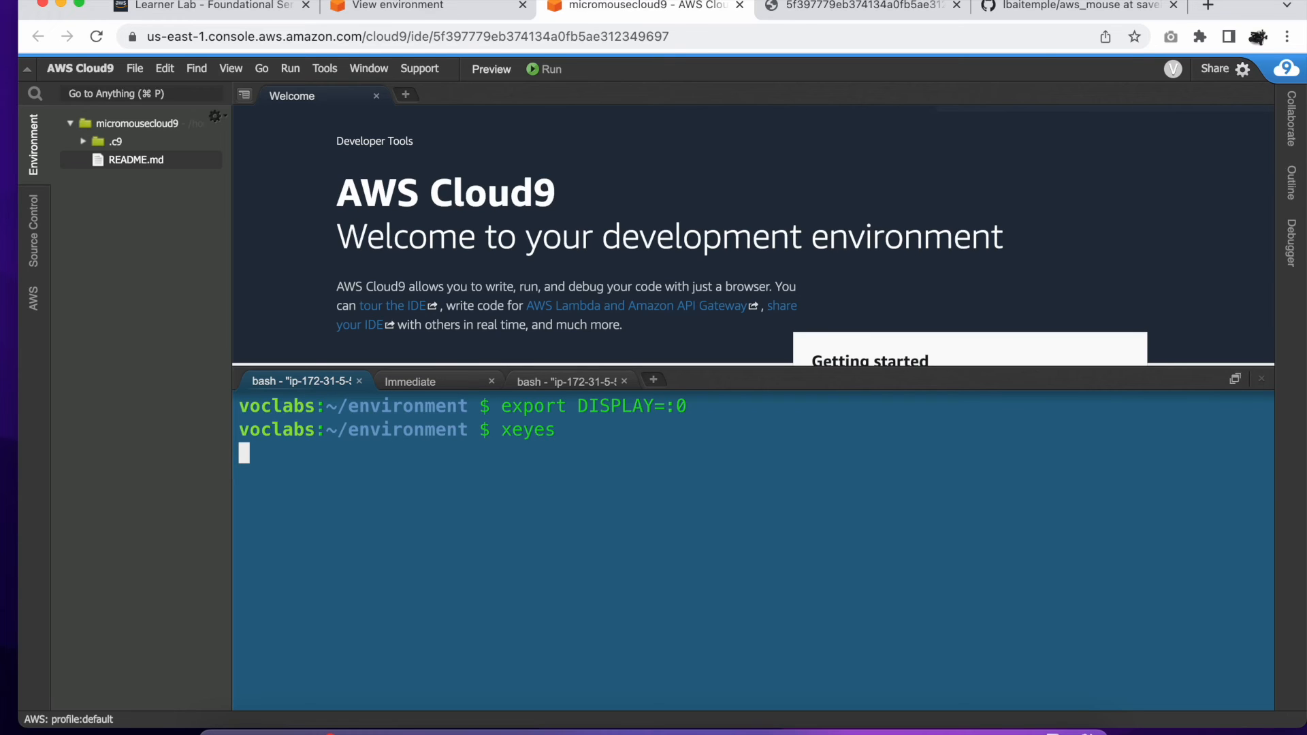
Step: Check the xeyes window on the remote desktop, close it, and return to the Cloud9 IDE
click(793, 10)
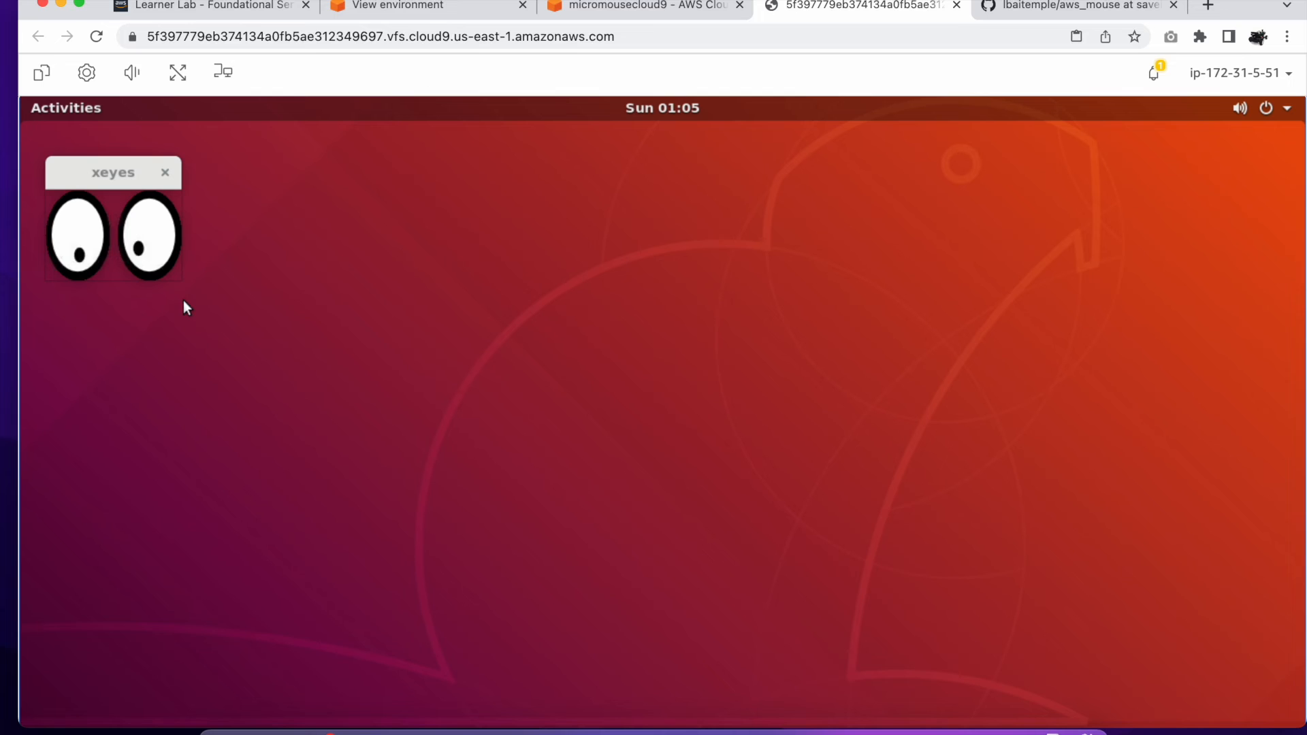
click(164, 174)
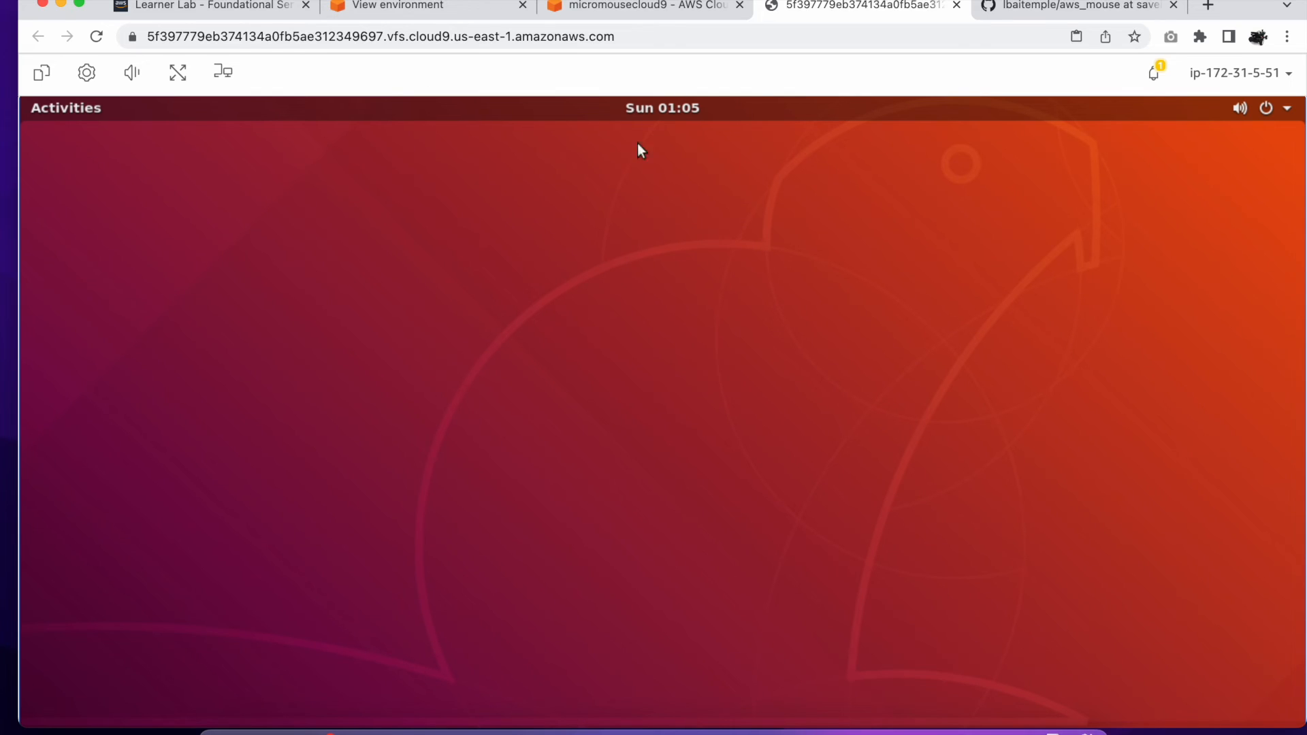
click(630, 8)
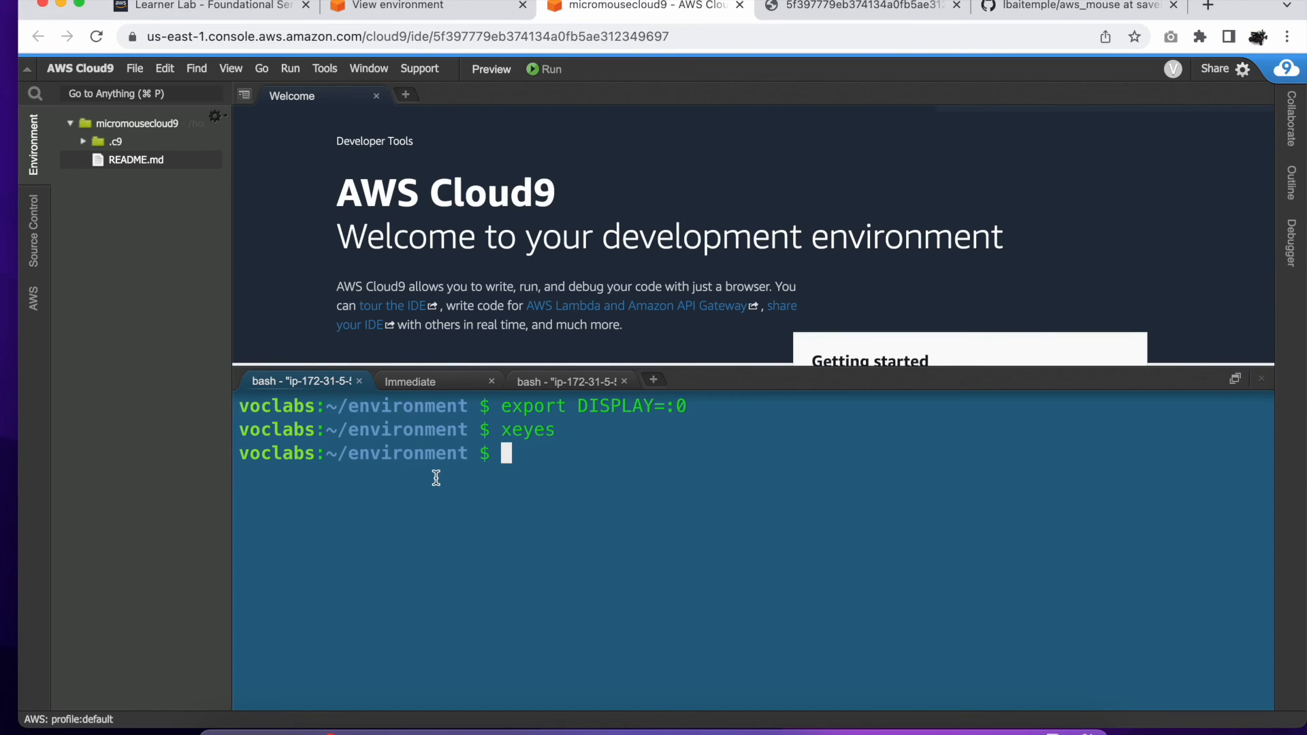
Step: Open a new terminal and rerun export DISPLAY=:0 and xeyes from the command history with !ex and !x
click(654, 380)
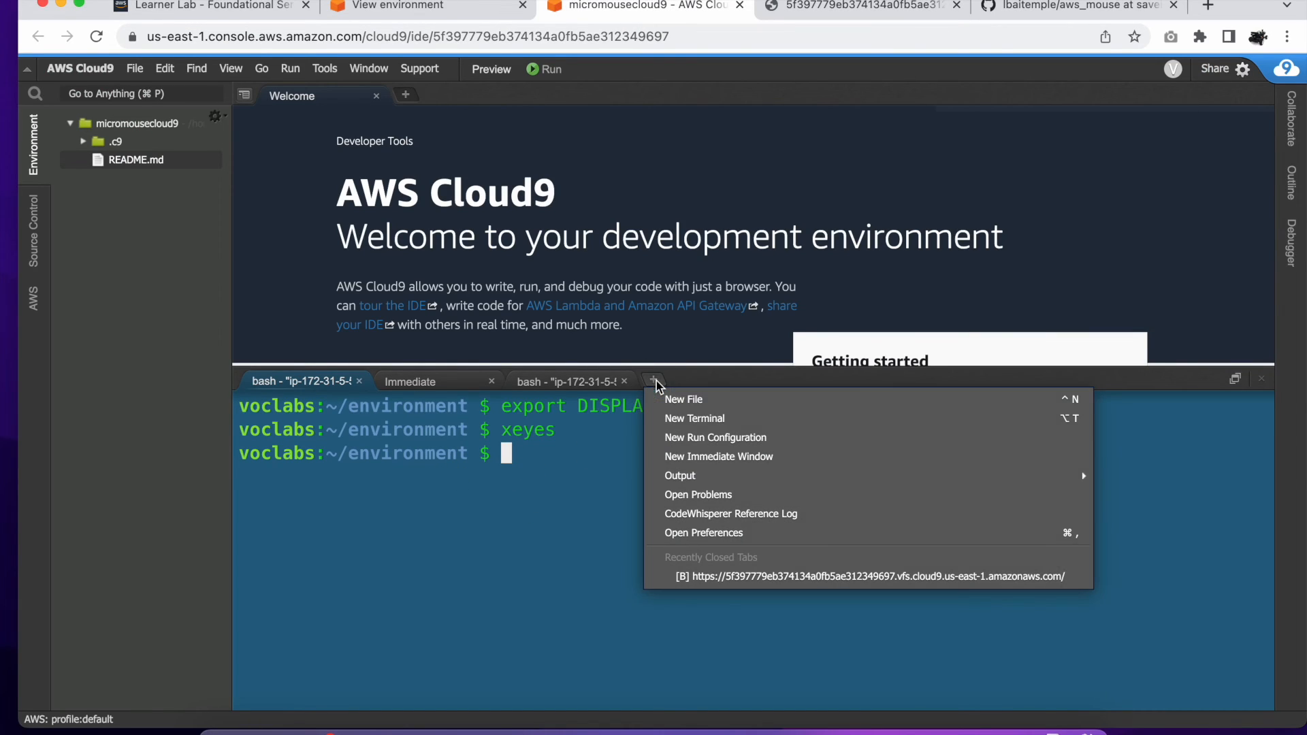
click(679, 419)
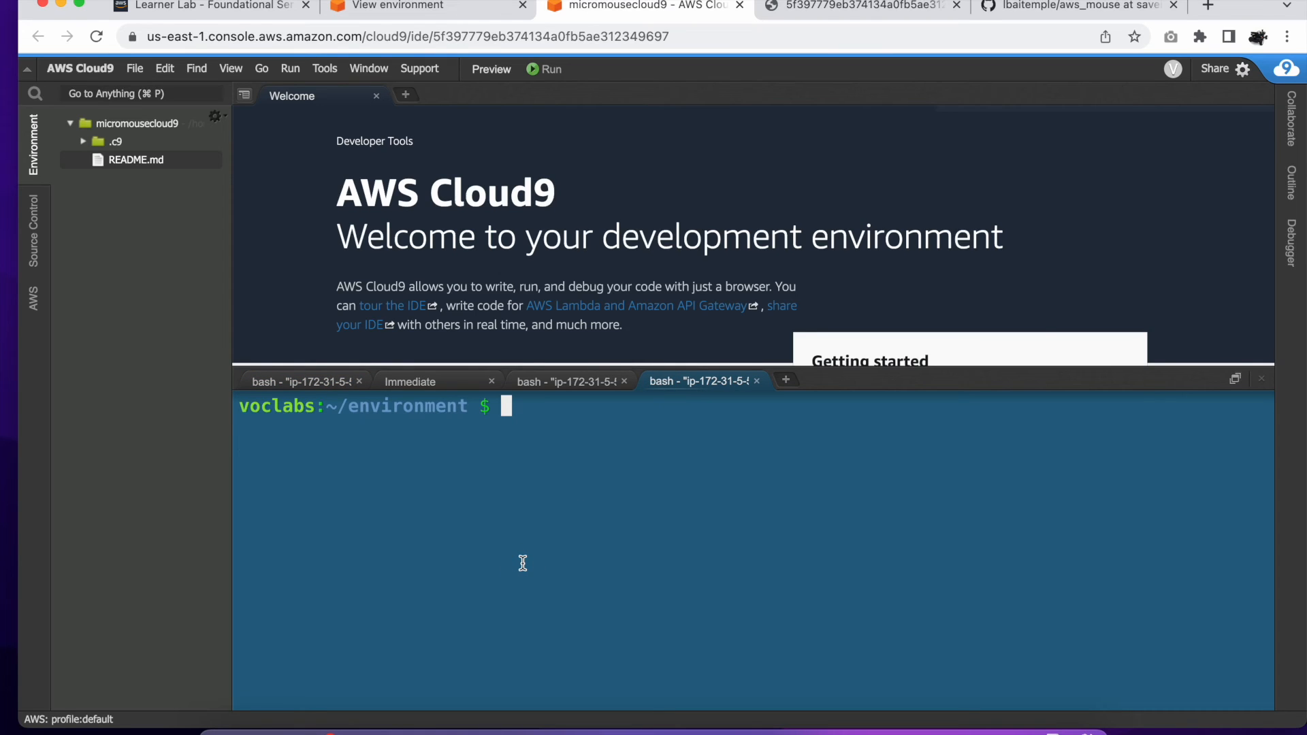
text(!ex)
key(Return)
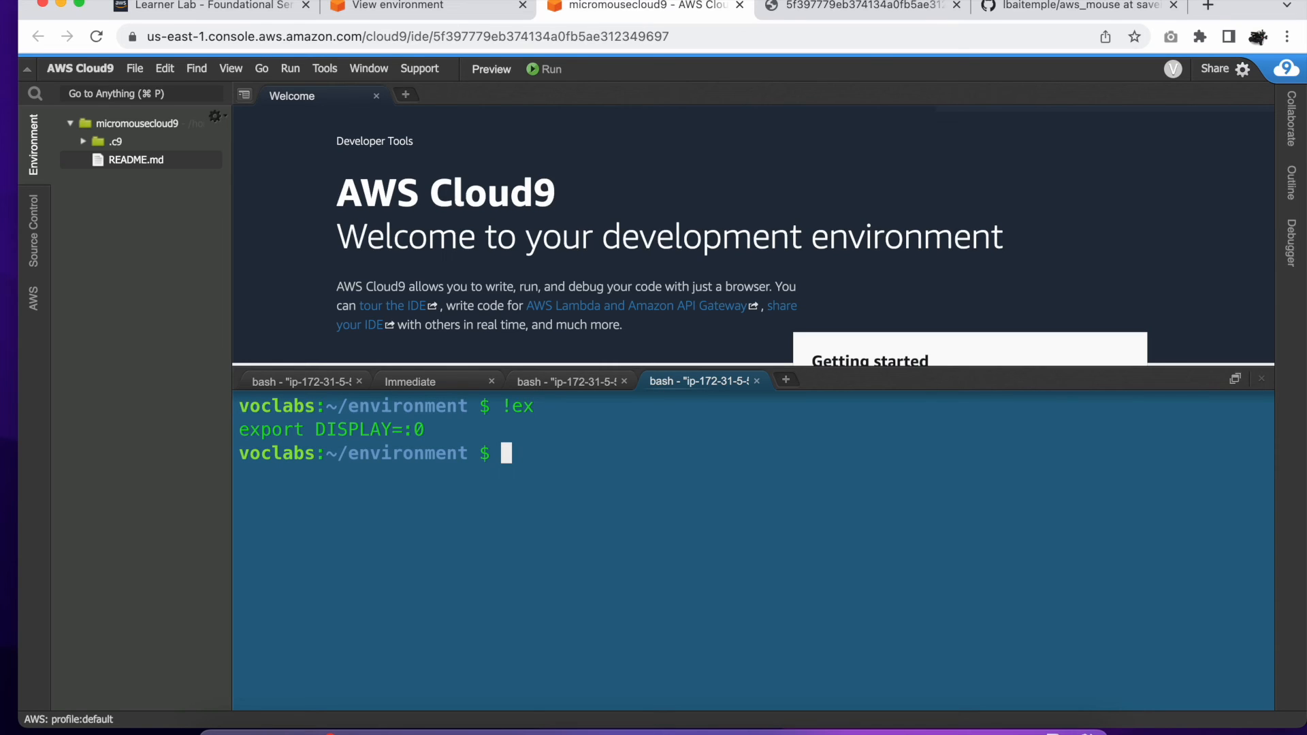
text(!x)
key(Return)
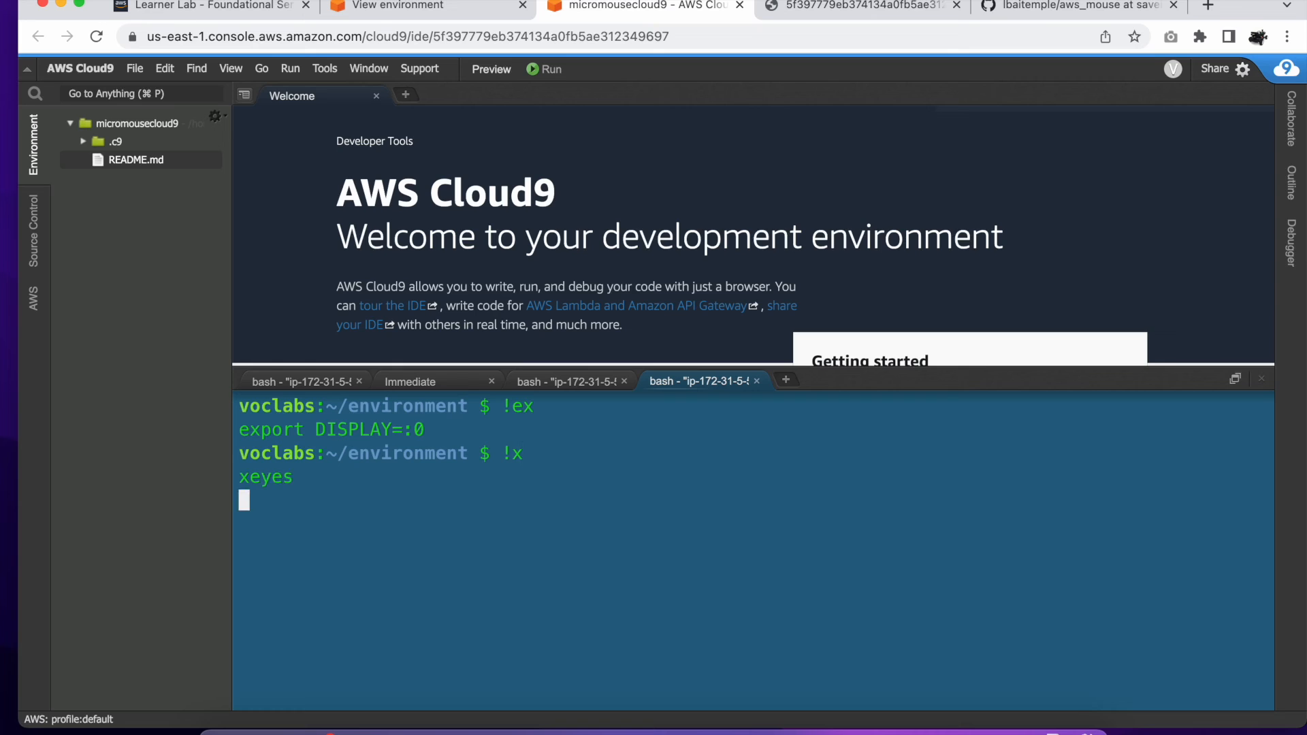
Step: Close the xeyes window on the remote desktop and view the home folder in its file manager before returning to the Cloud9 IDE
click(841, 3)
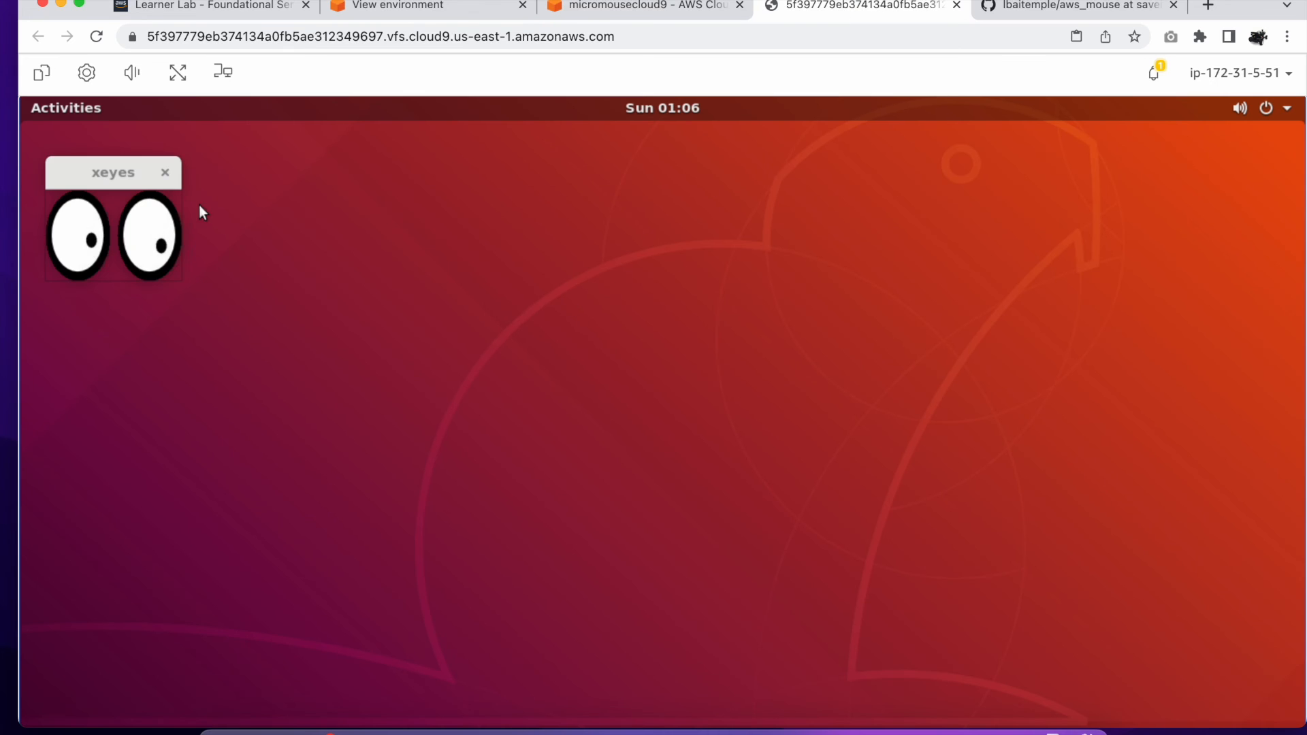
click(165, 177)
click(83, 109)
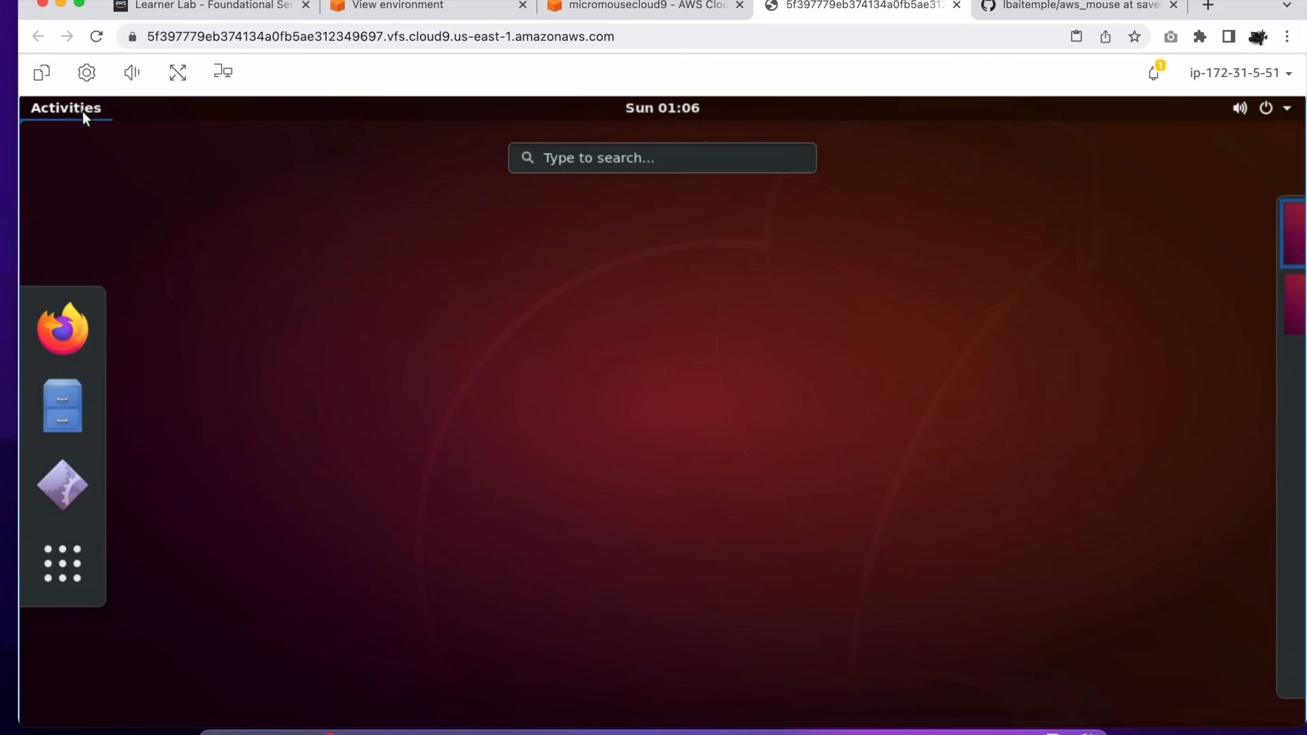
click(65, 424)
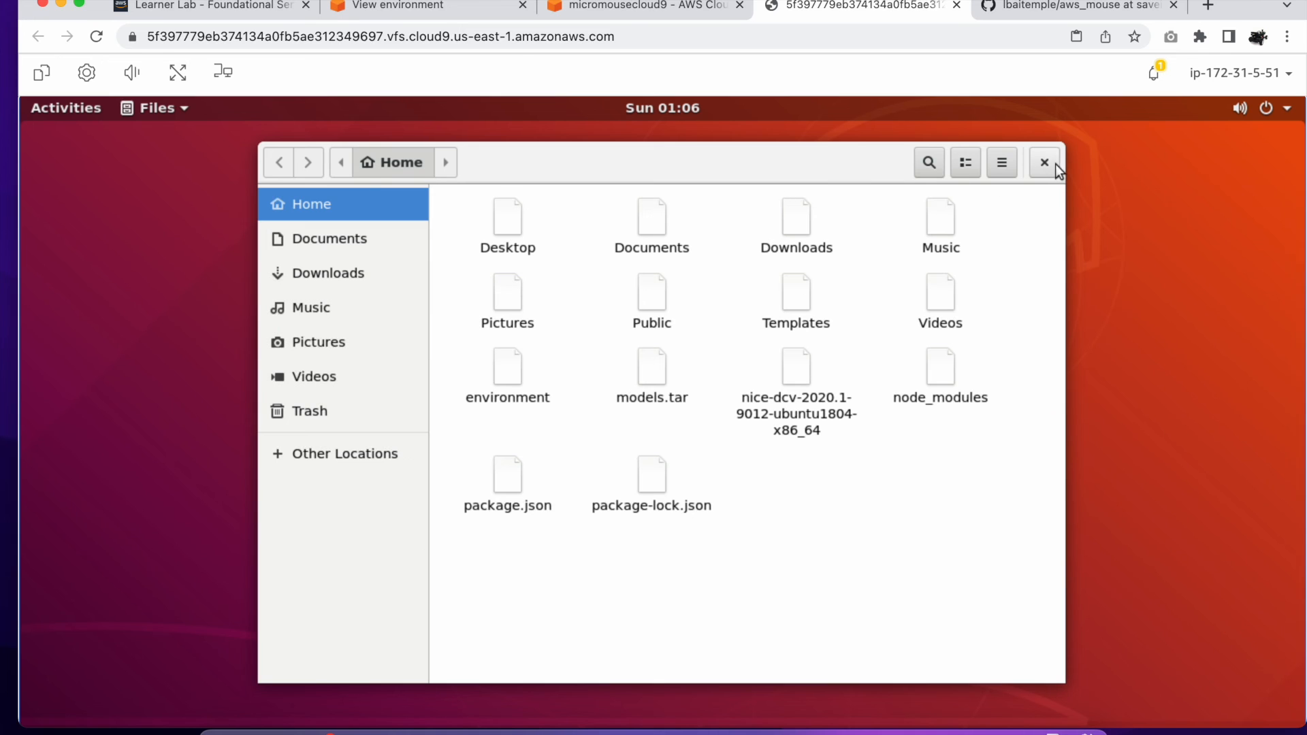
click(1044, 163)
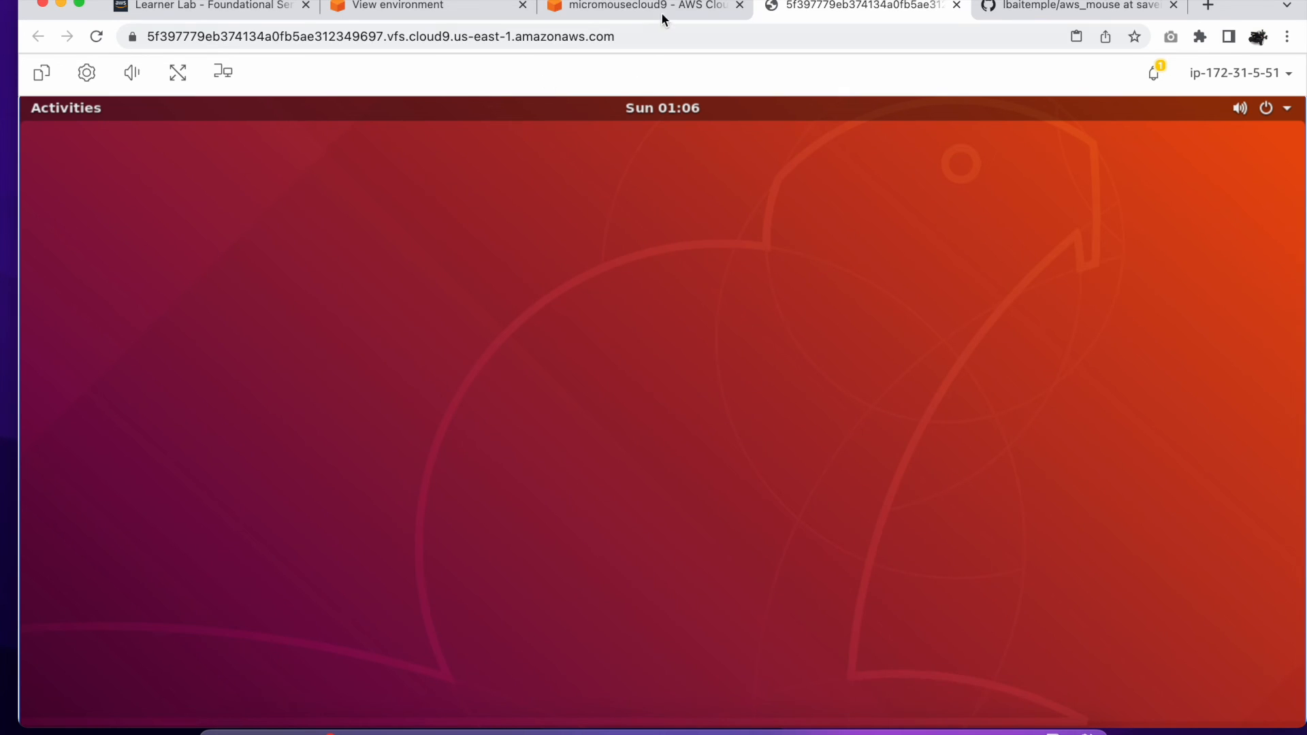
click(575, 17)
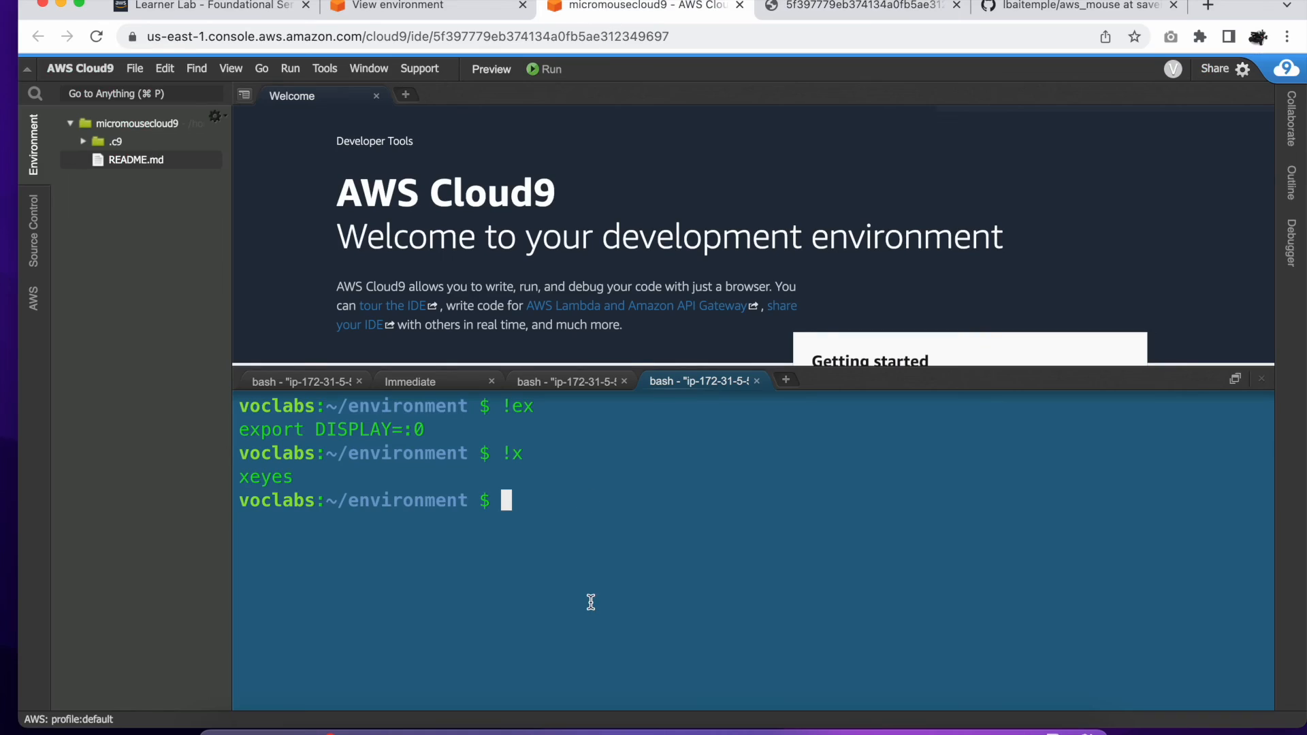
Step: Open a new terminal, run export DISPLAY=:0, and launch gazebo
click(787, 379)
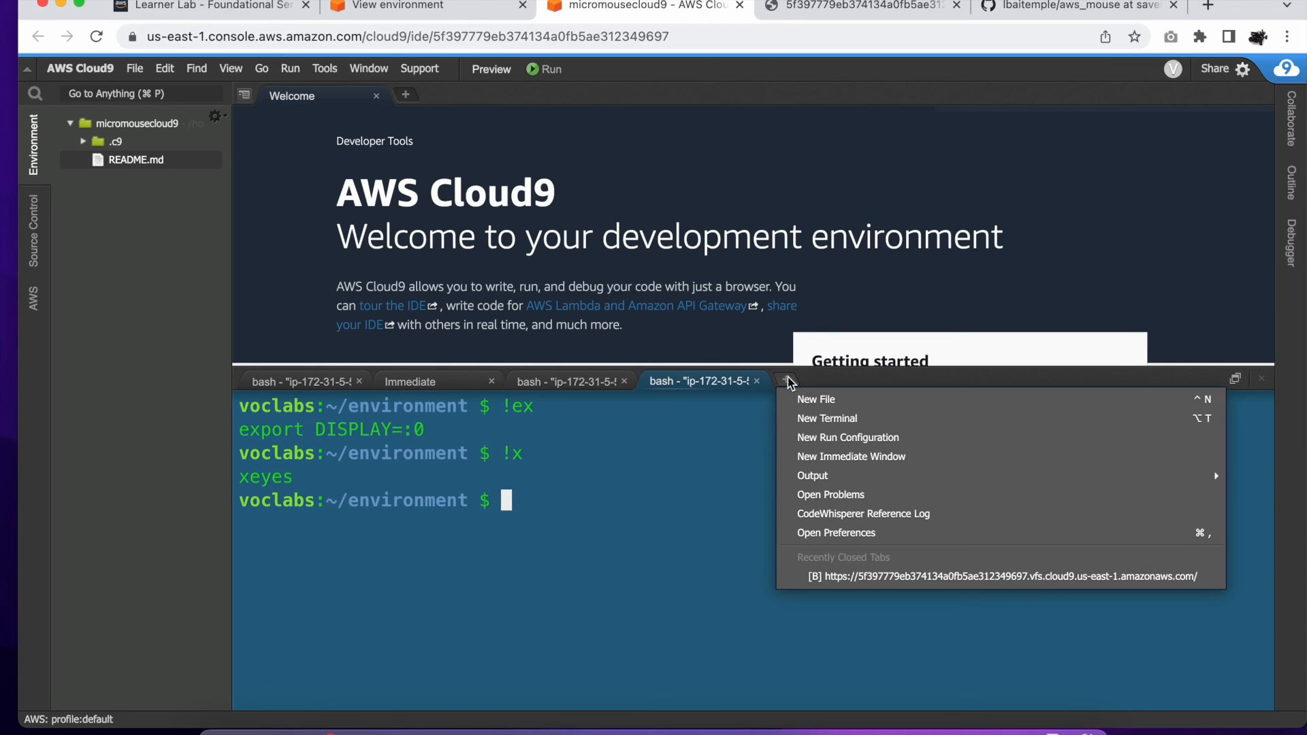
click(818, 419)
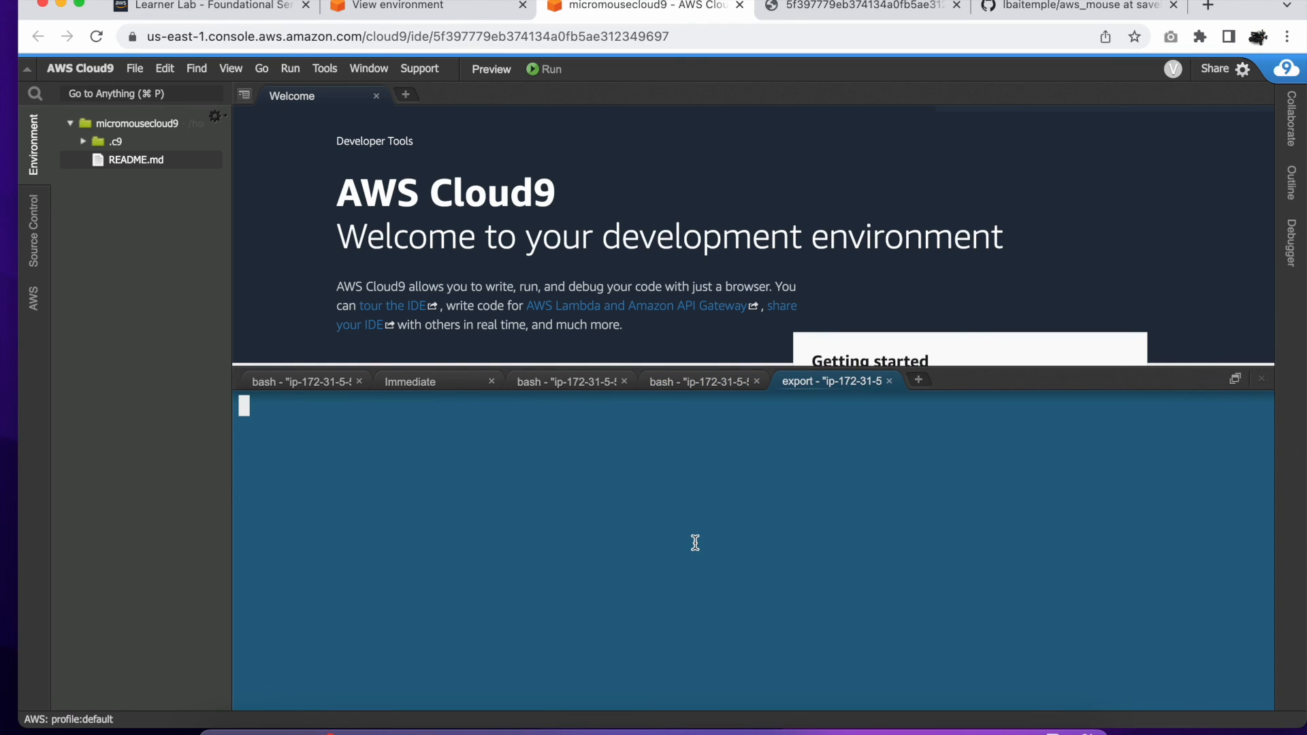
text(expor)
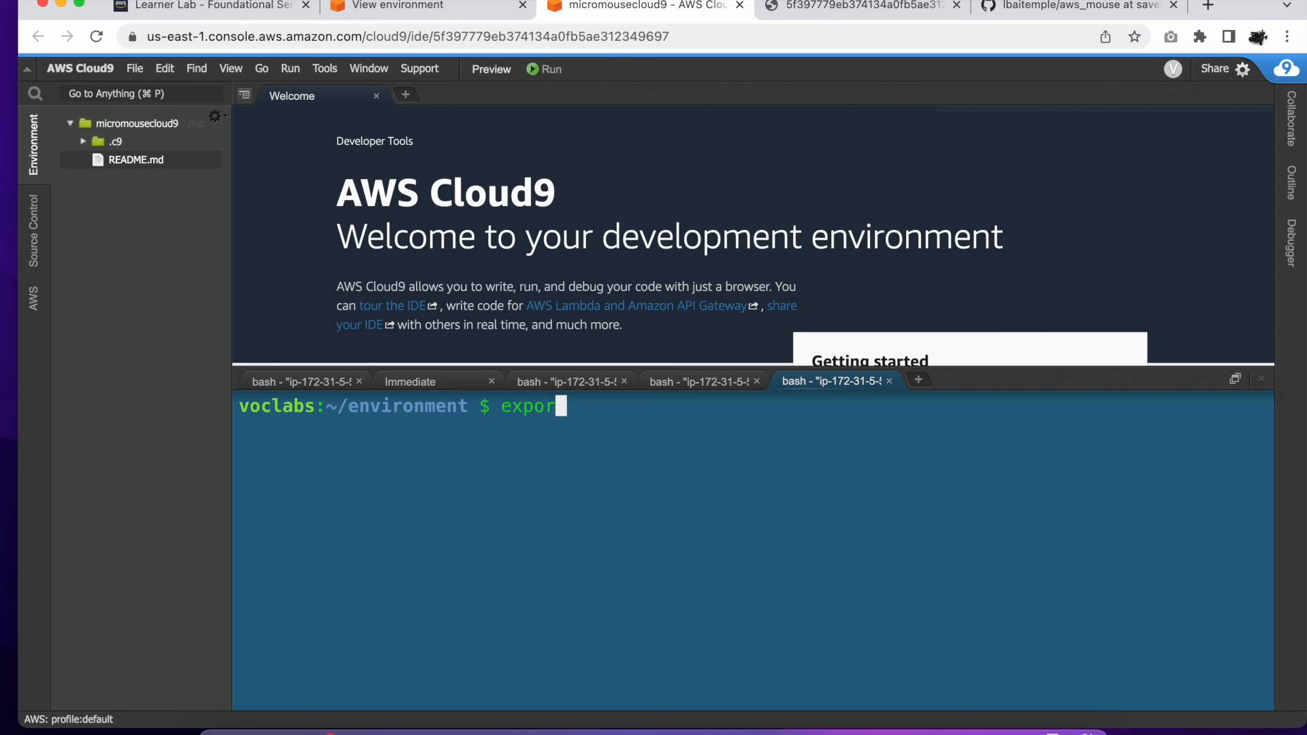
text(t DISPLAY=)
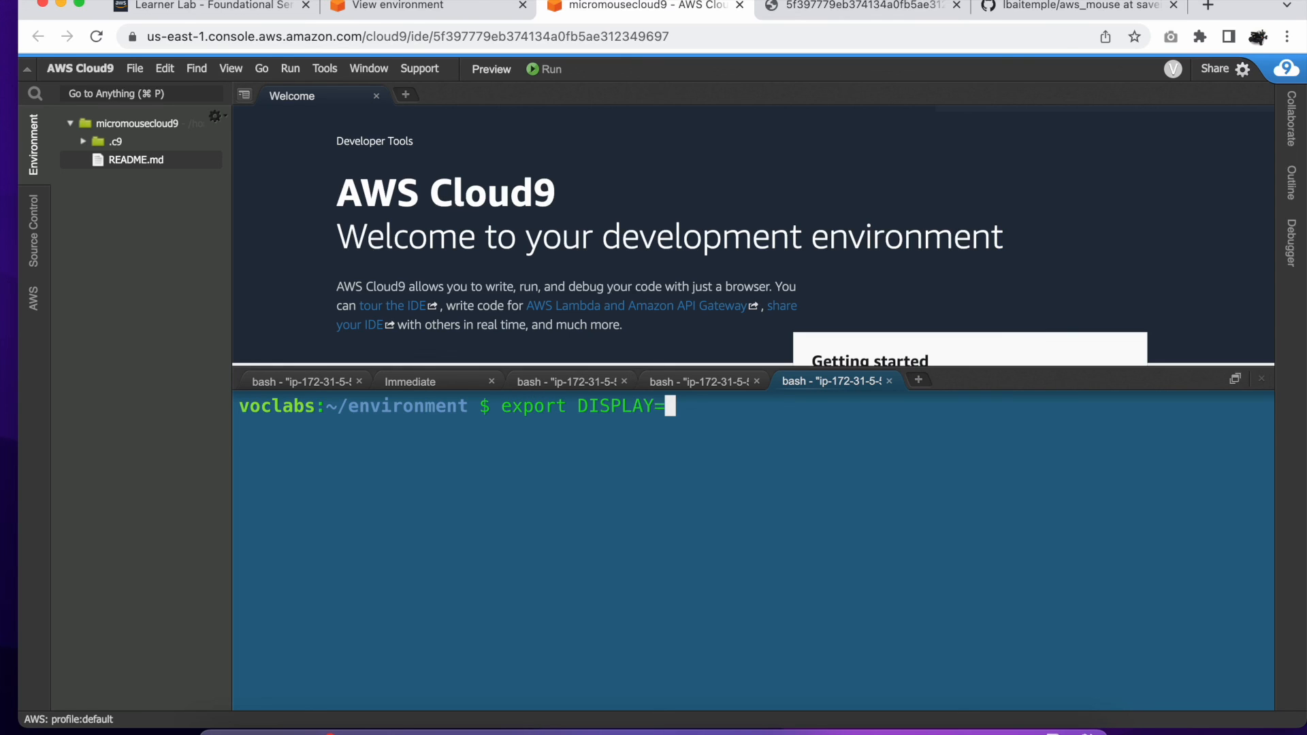
text(:0)
key(Return)
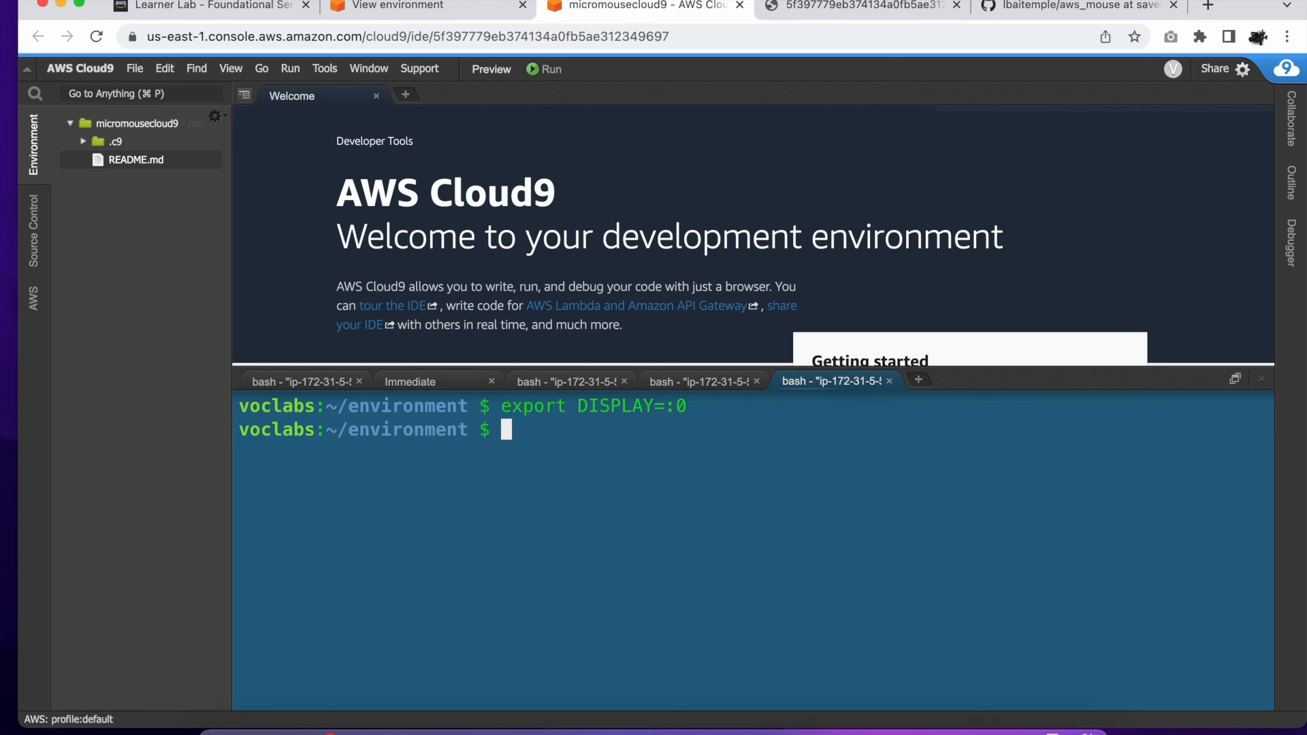
text(gazebo)
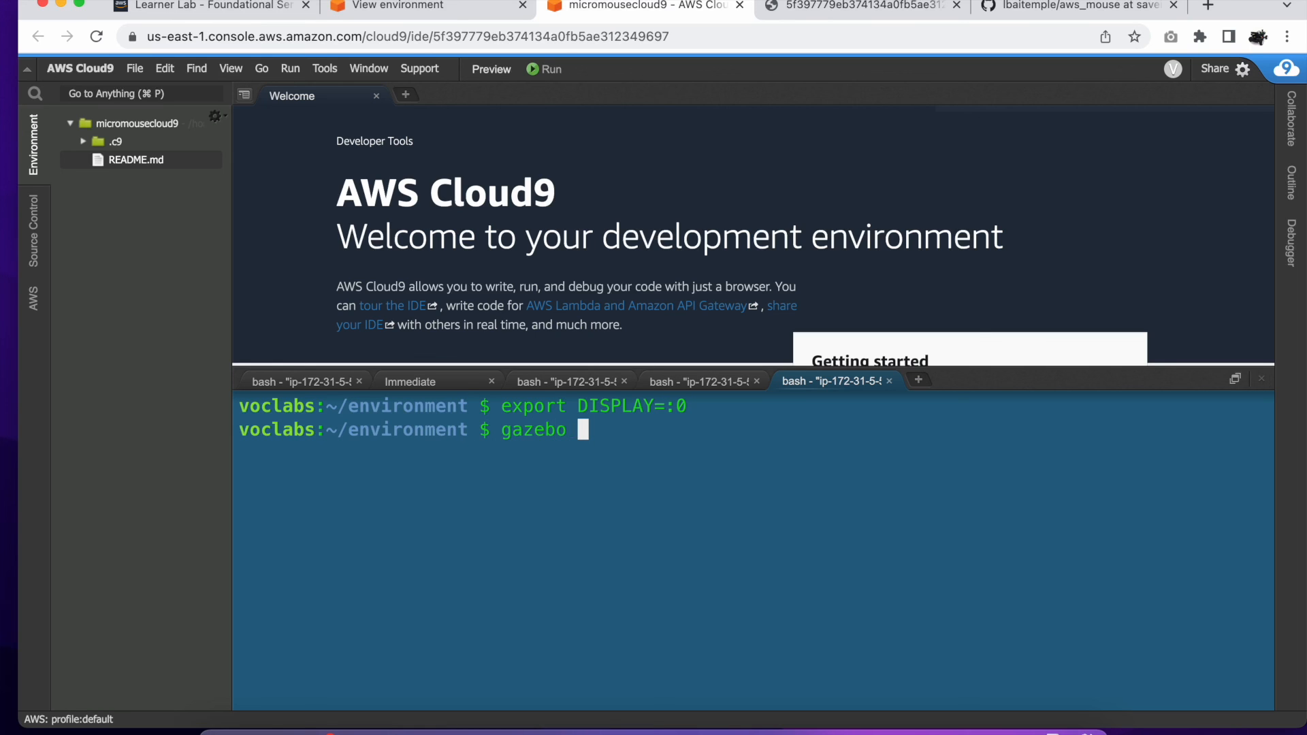
key(Return)
Step: Check the Gazebo window on the remote desktop, close the desktop's browser tab, and stop gazebo and close its terminal in the IDE
click(839, 12)
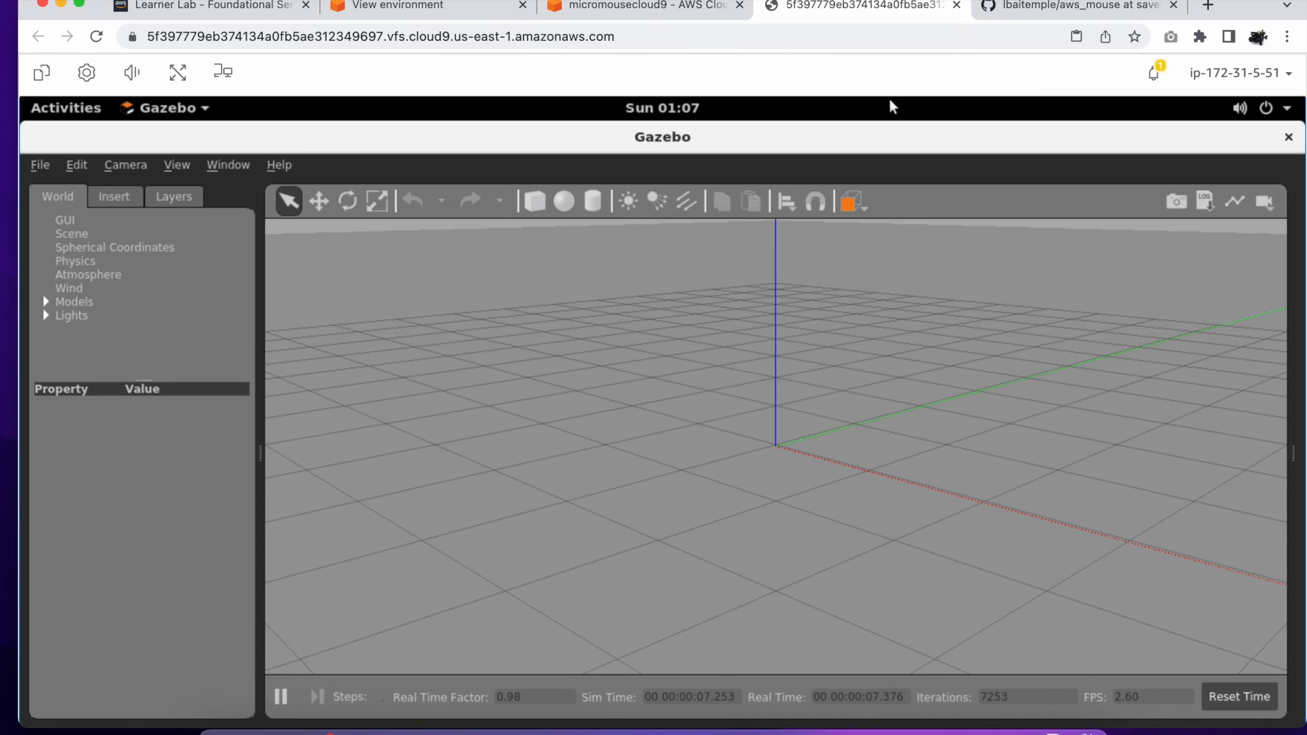
click(957, 7)
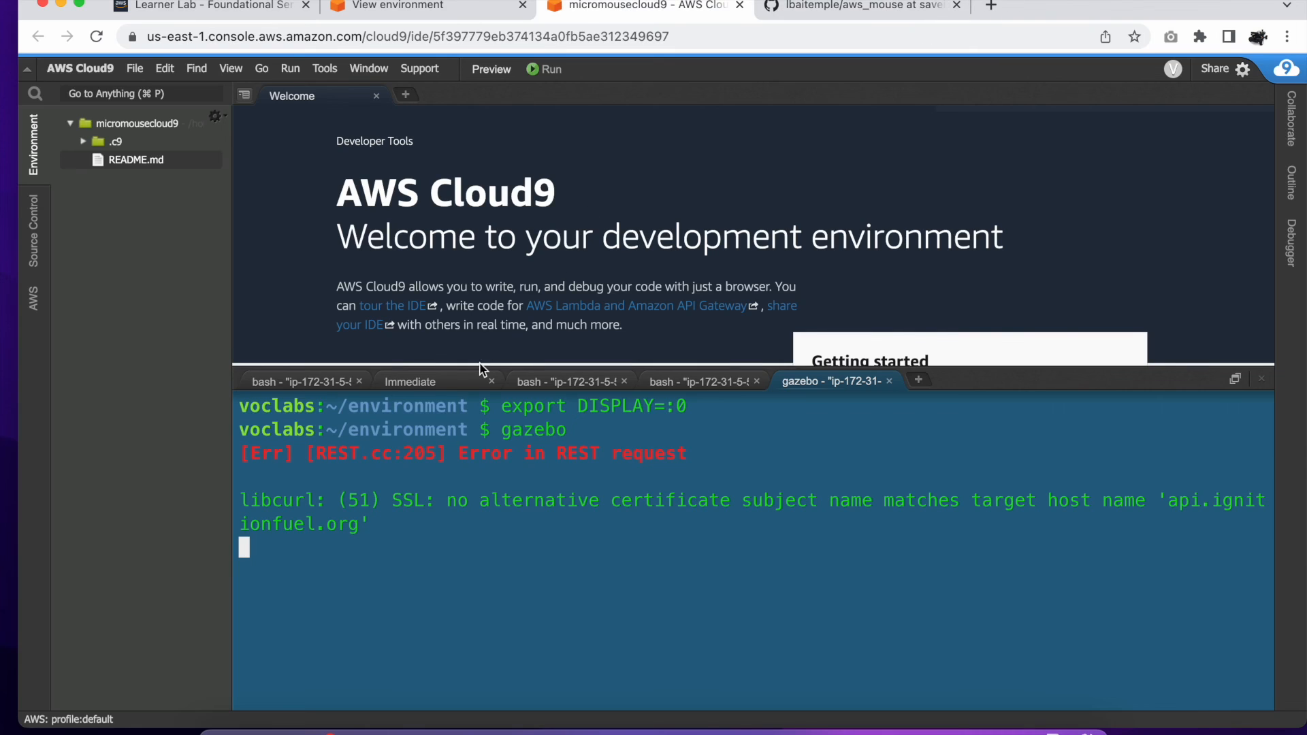
key(ctrl+c)
key(ctrl+c)
click(890, 381)
click(767, 356)
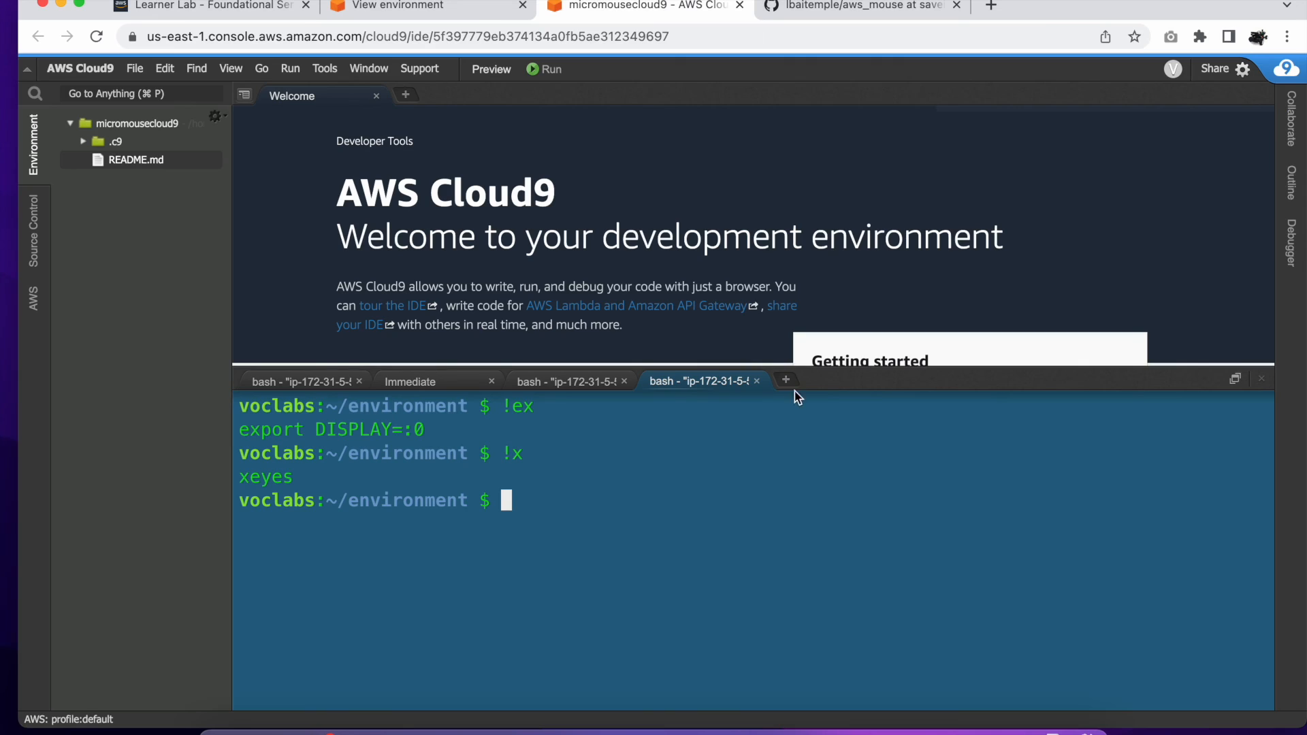
Step: Preview the running application again, pop the remote desktop out into its own browser tab, and return to the Cloud9 IDE
click(495, 72)
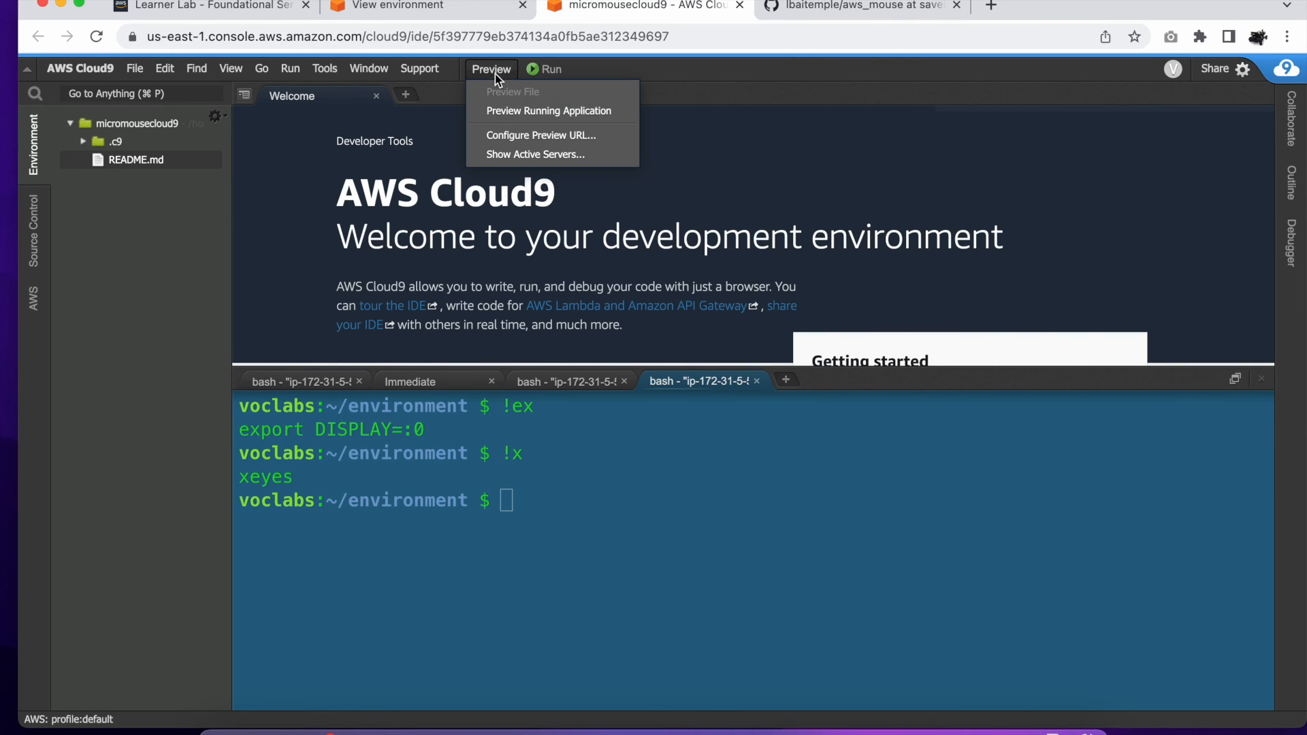
click(496, 113)
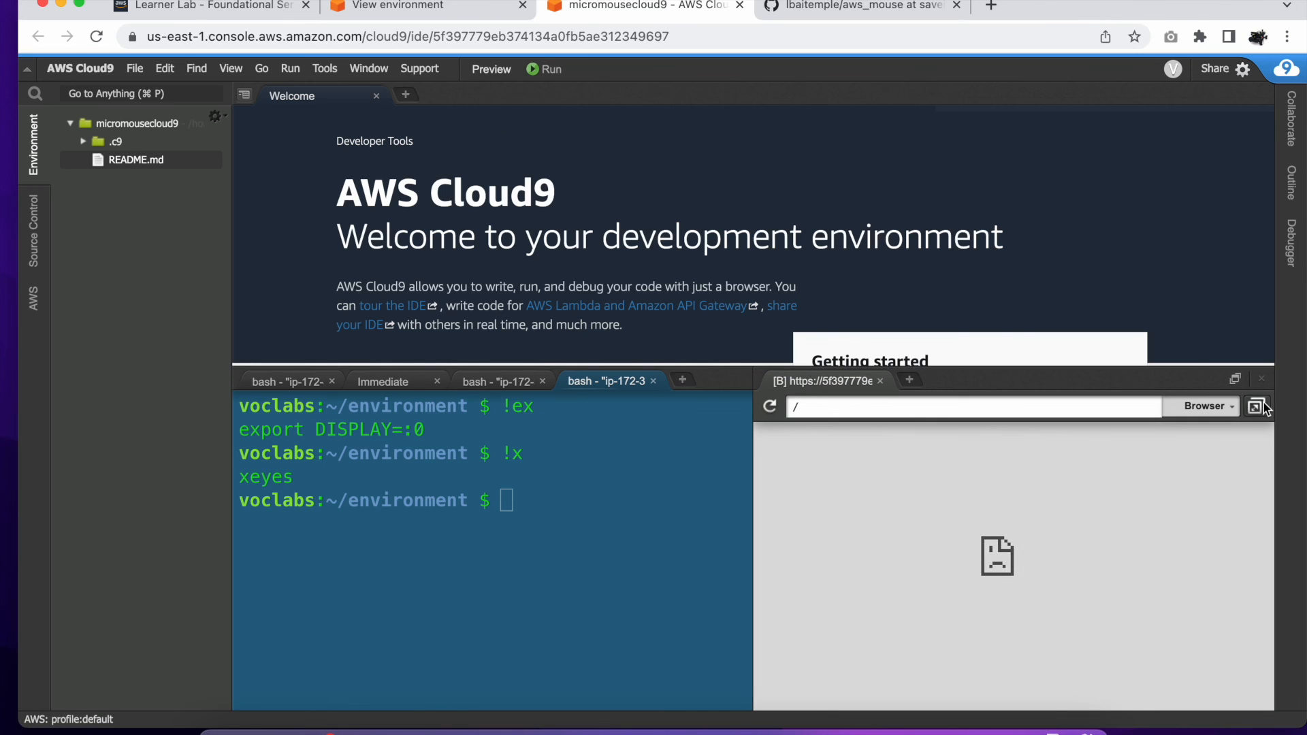
click(1257, 406)
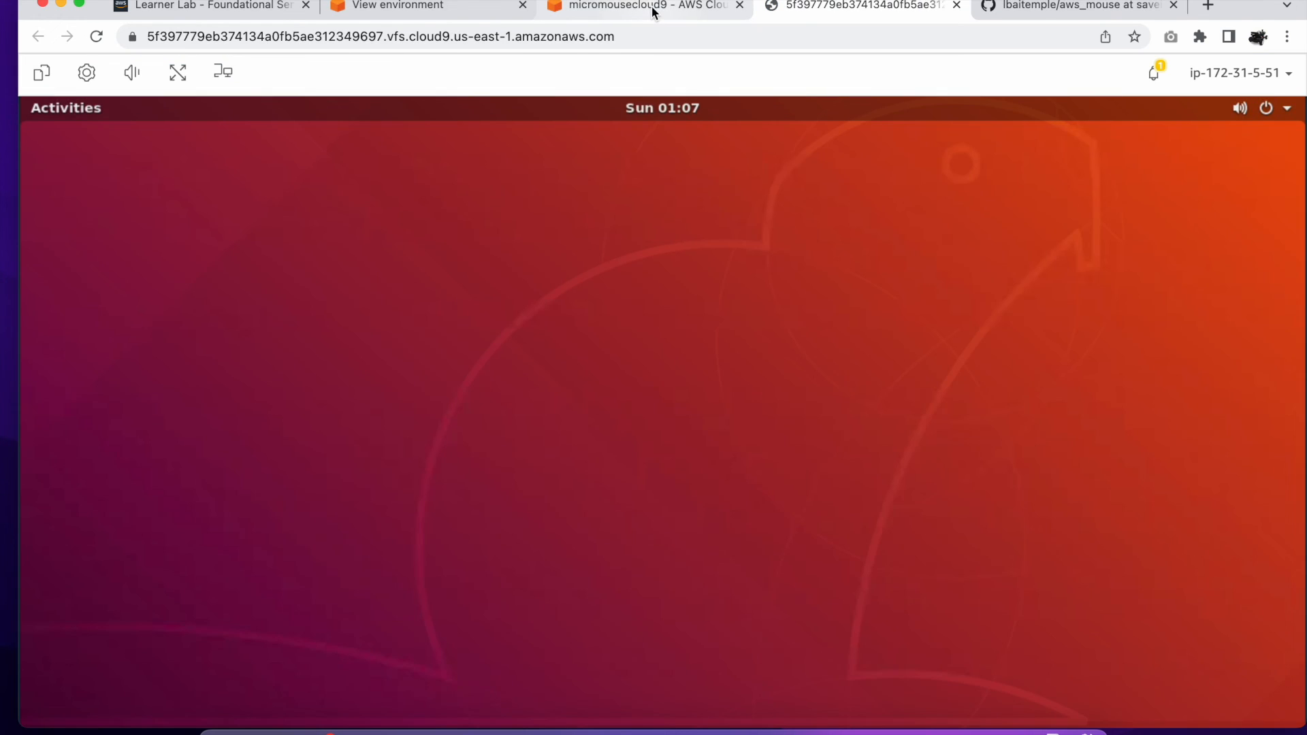
click(652, 10)
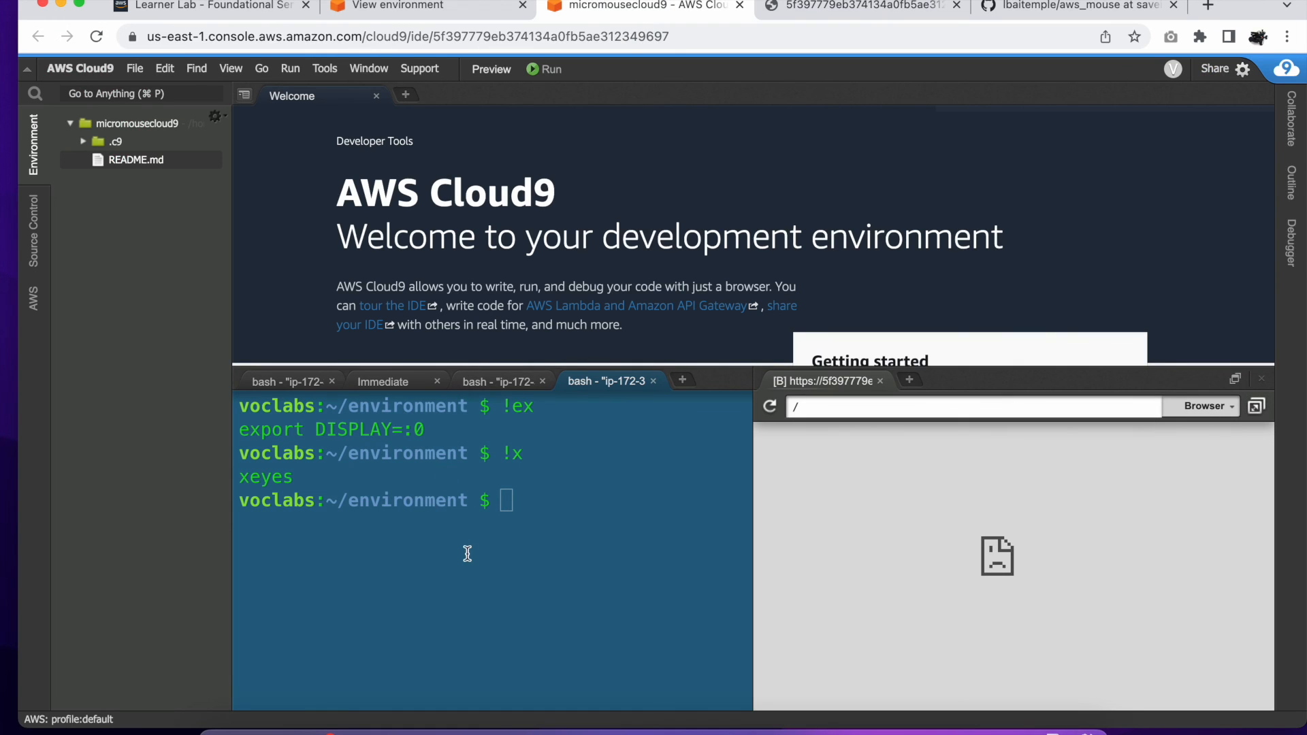
Step: Rerun xeyes in the first terminal, where DISPLAY is already set
click(476, 382)
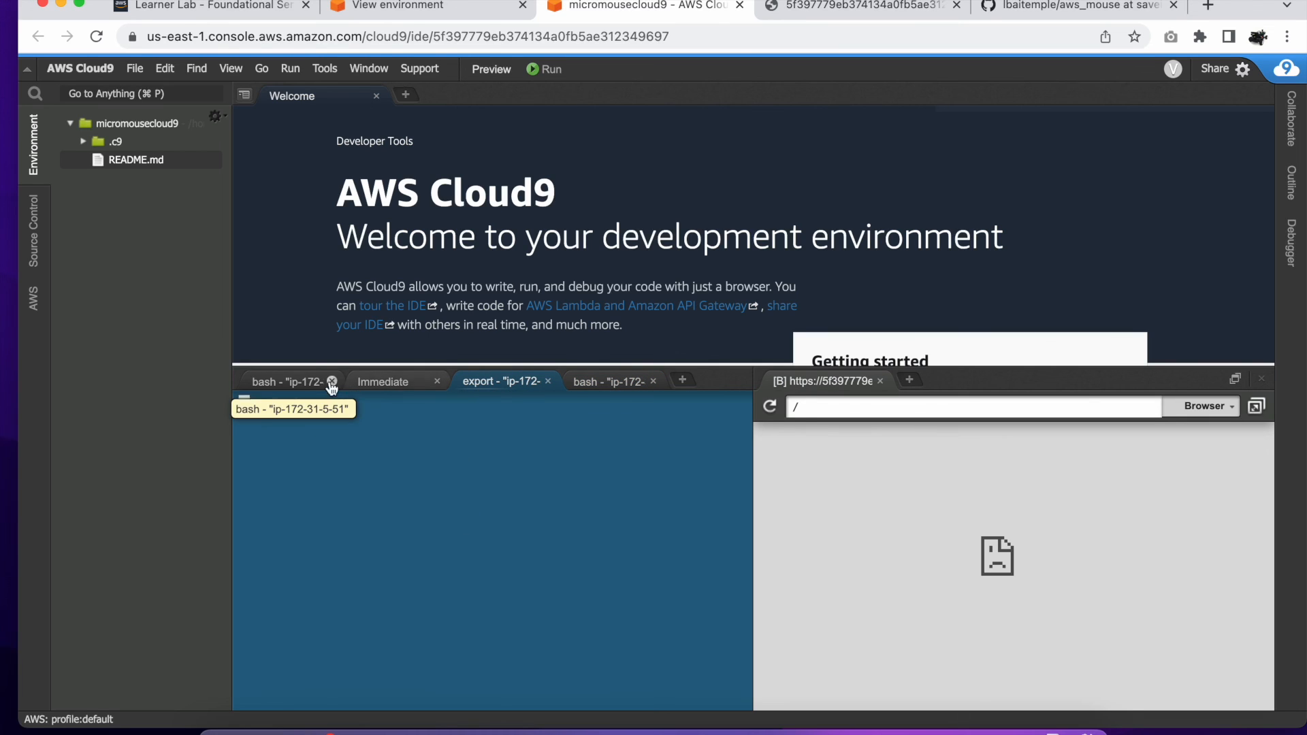
click(298, 381)
key(Return)
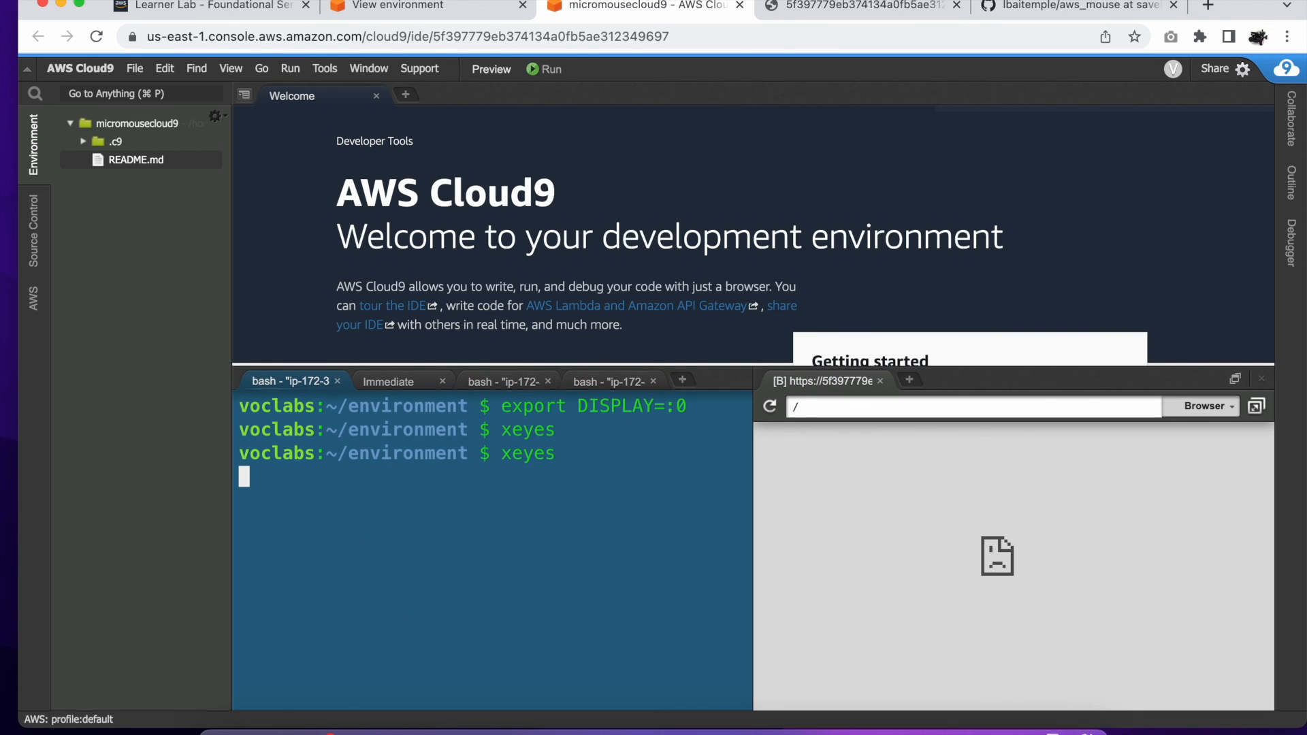
Step: Close xeyes and the remote desktop's browser tab, and close the console area below the Welcome page in the IDE
click(822, 19)
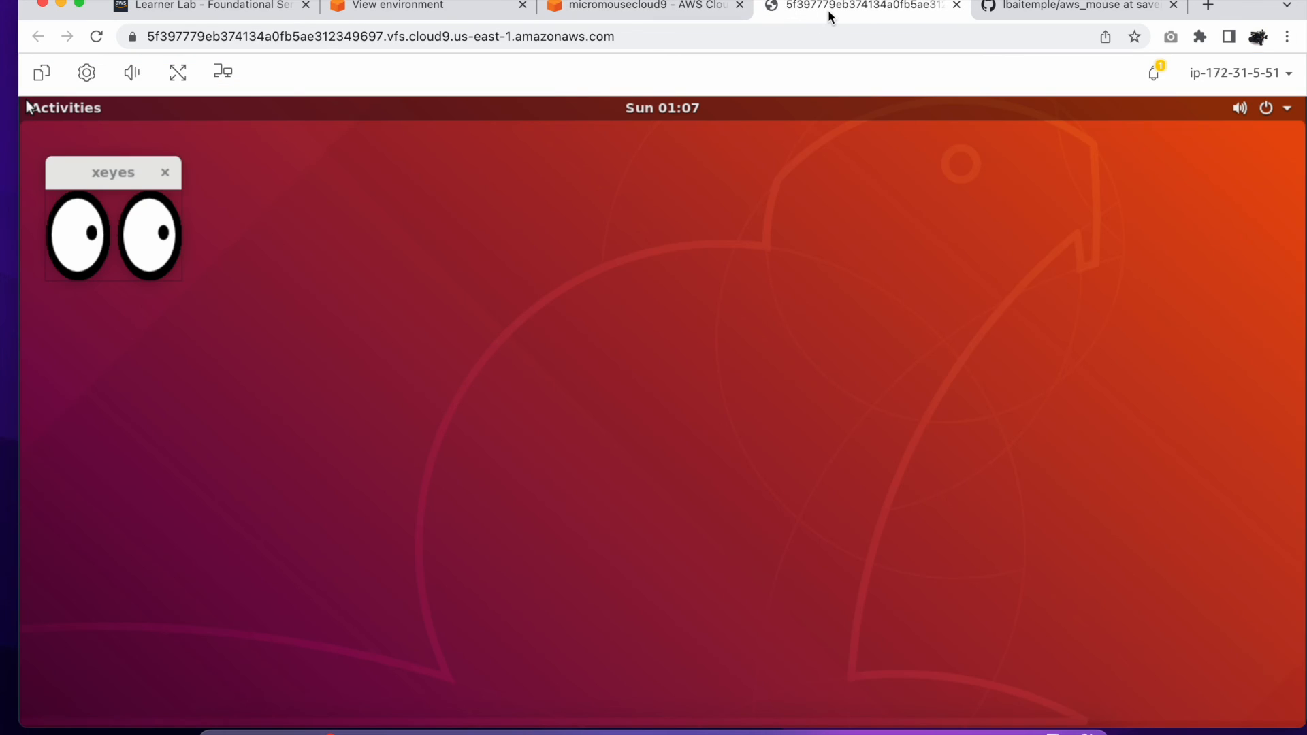
click(165, 172)
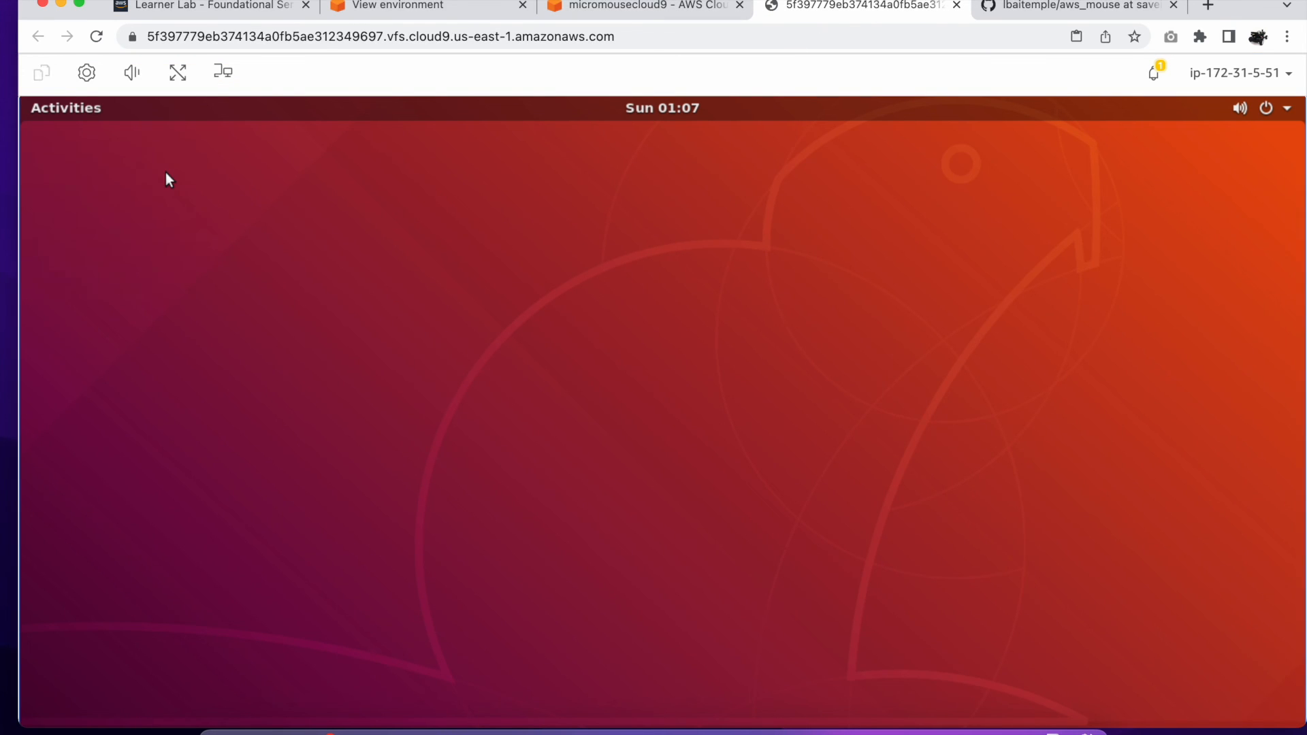
click(957, 6)
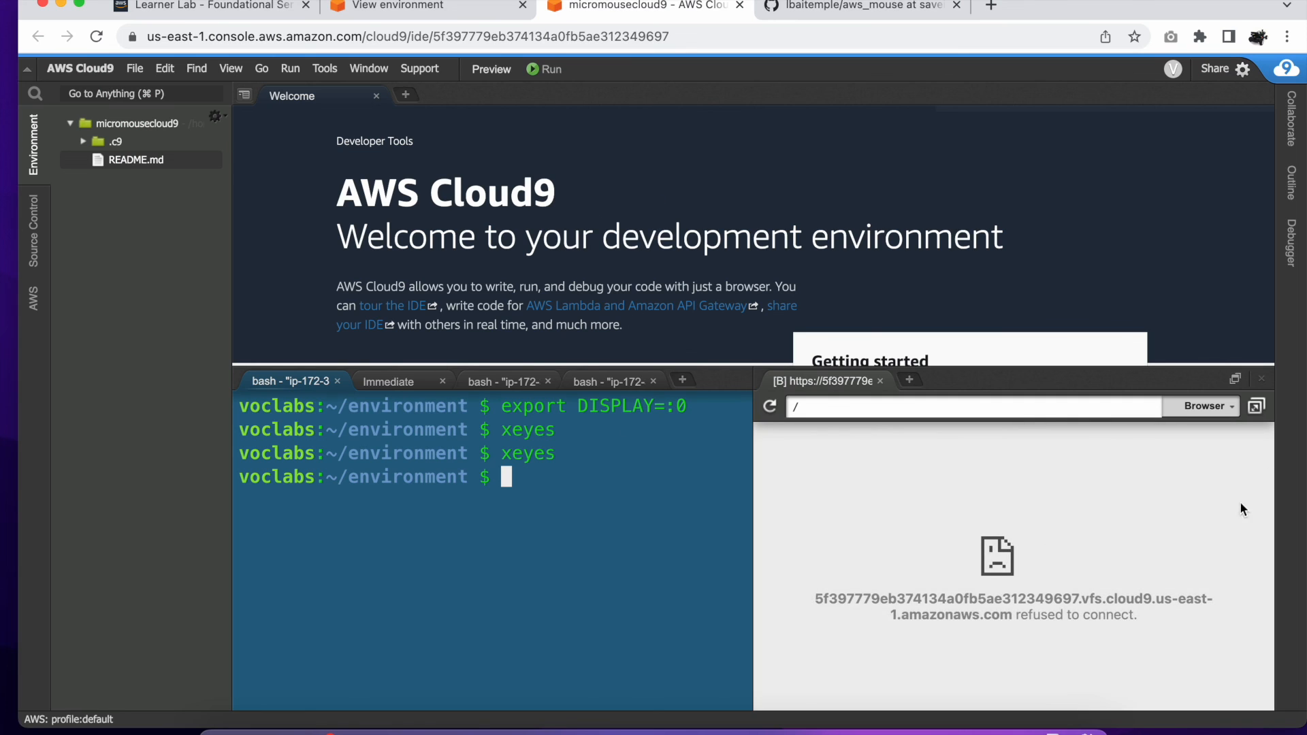
click(1262, 379)
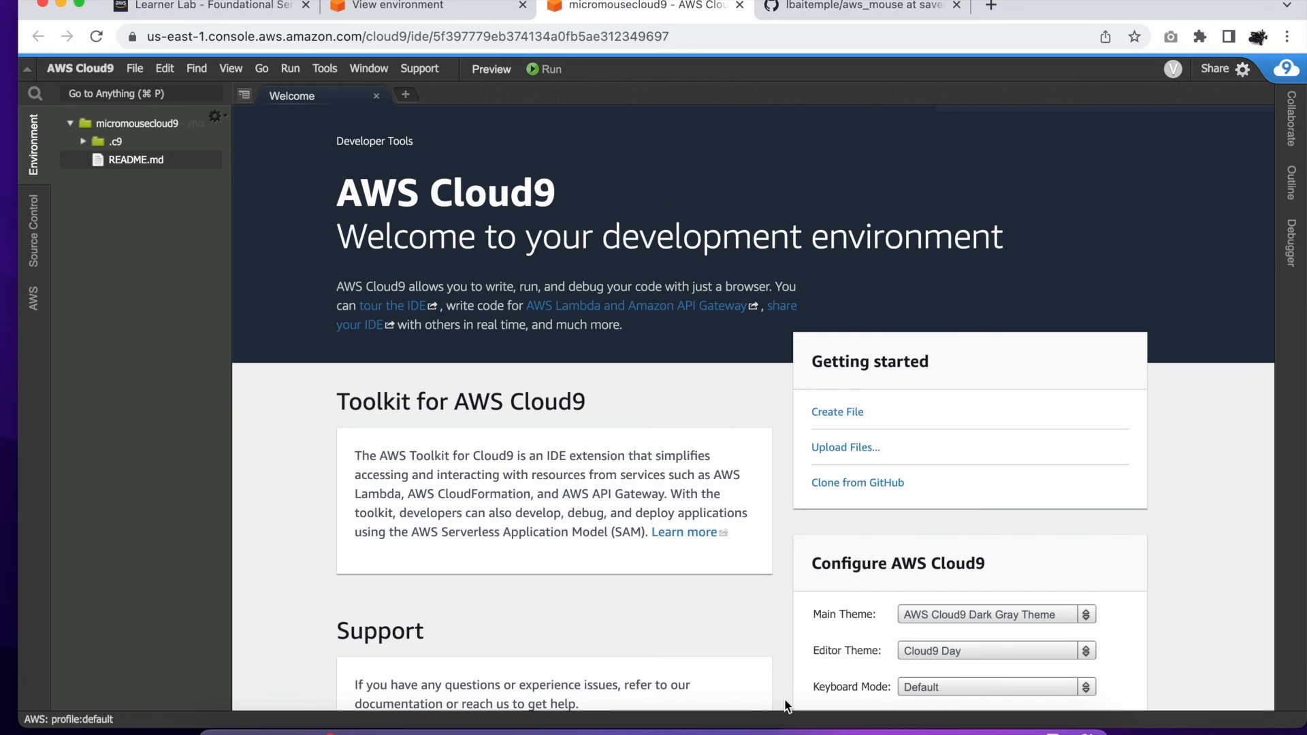